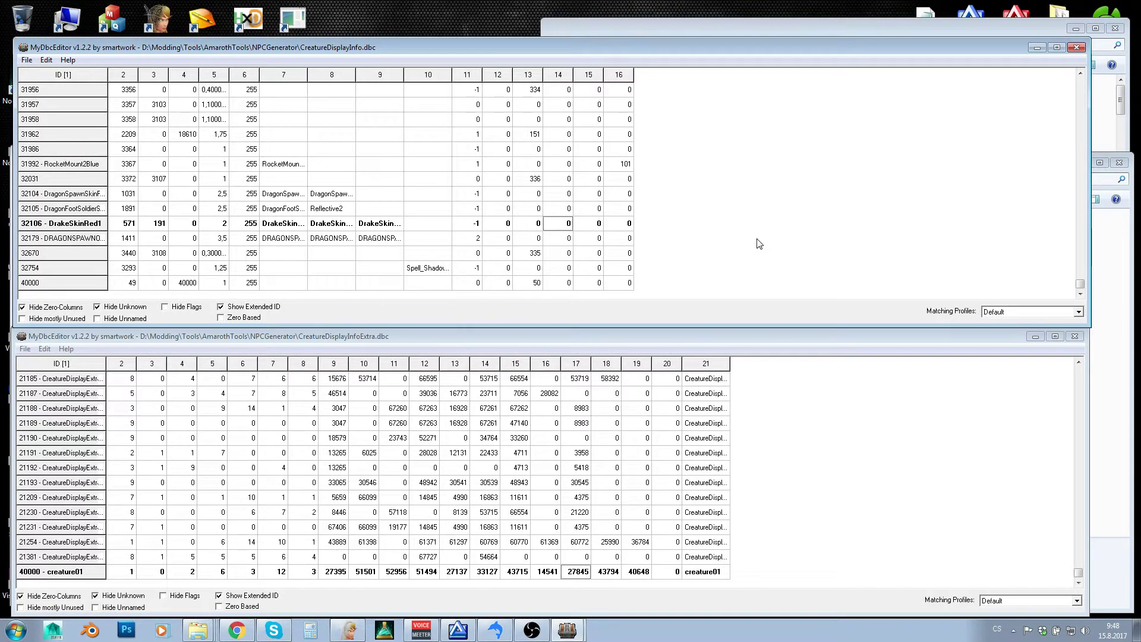
Examine column 4 of record 40000 in CreatureDisplayInfo.dbc against the neighbouring records and CreatureDisplayInfoExtra.dbc.
click(290, 283)
click(189, 284)
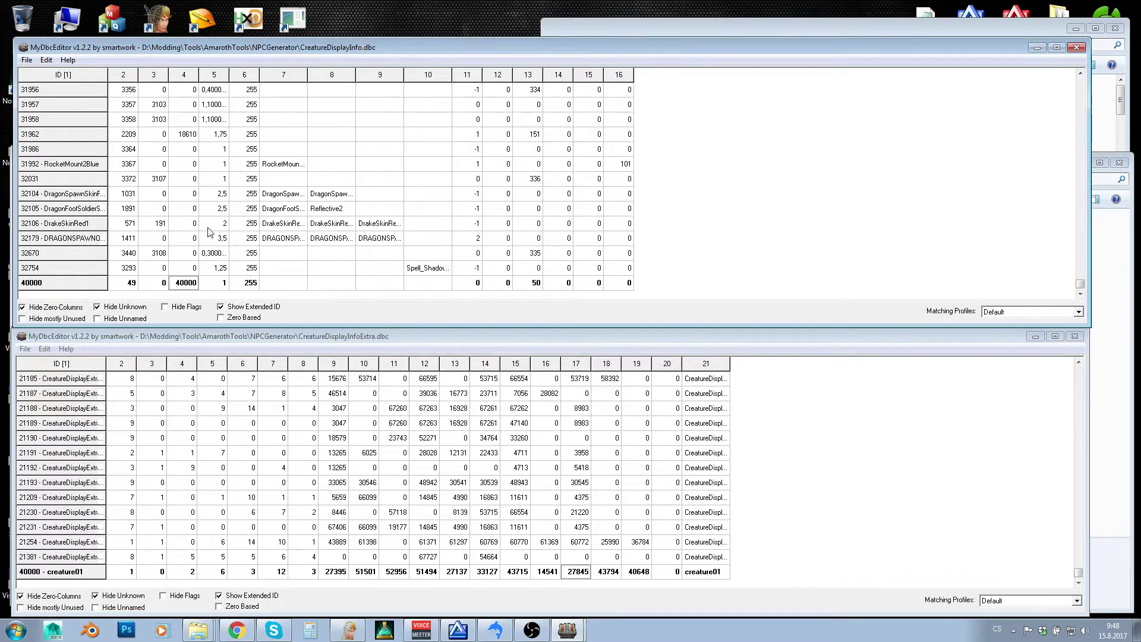
click(185, 222)
click(187, 284)
click(187, 268)
click(184, 284)
click(308, 343)
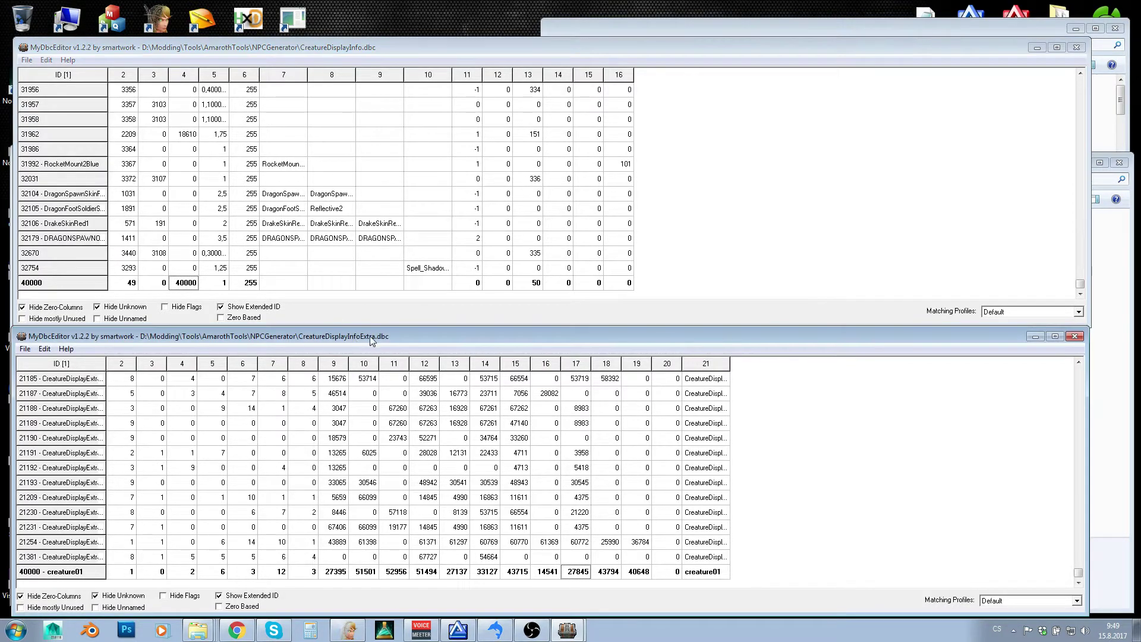
click(266, 284)
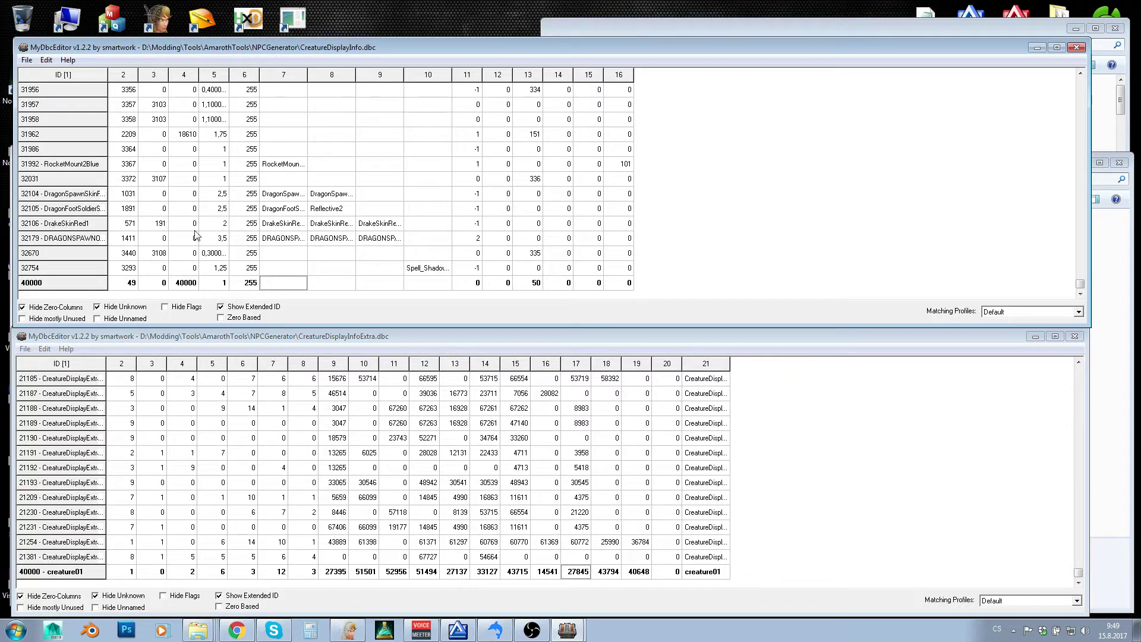
click(256, 254)
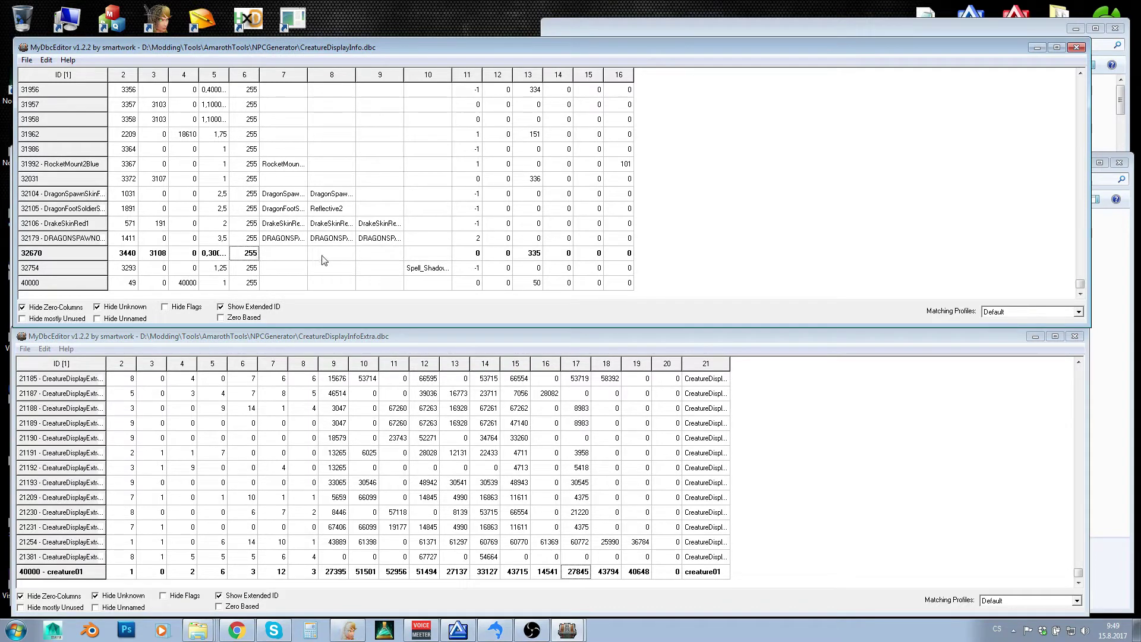
Examine columns 2, 11, 13 and 7 of record 40000 in CreatureDisplayInfo.dbc.
click(132, 286)
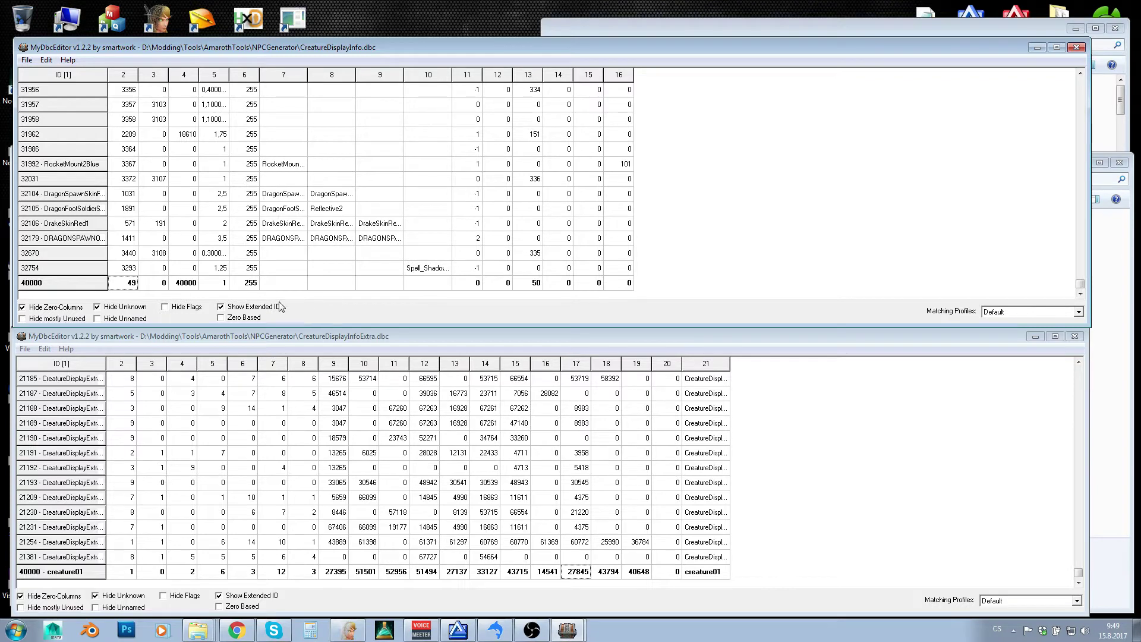
click(534, 285)
click(472, 283)
key(Left)
key(Left)
key(Left)
key(Left)
Examine columns 2 to 8 of the creature01 record in CreatureDisplayInfoExtra.dbc.
click(571, 483)
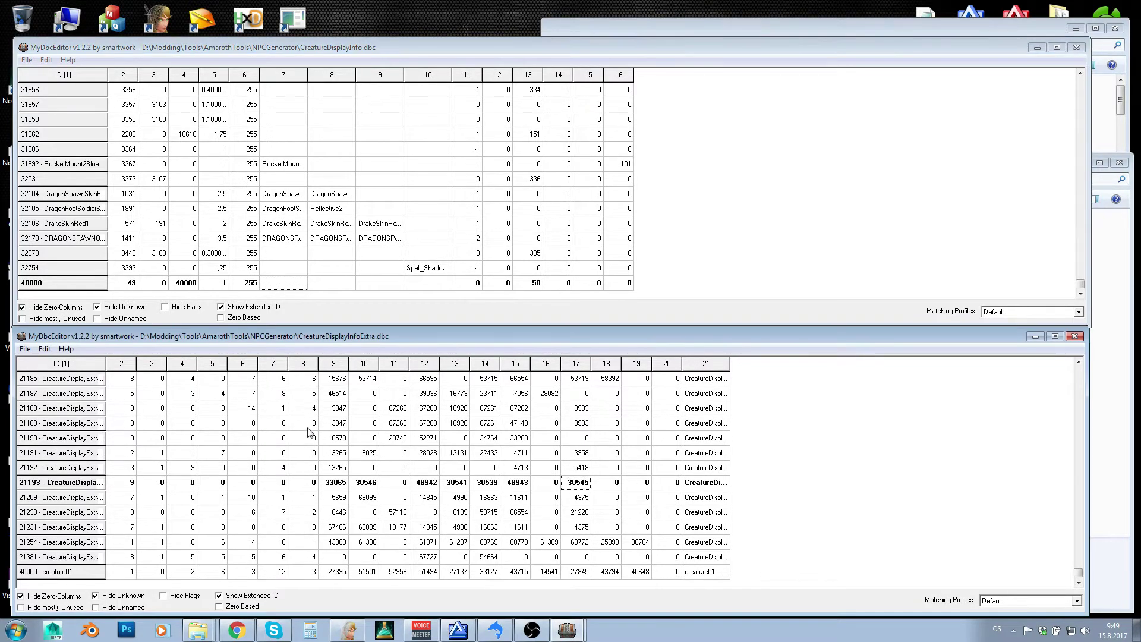
key(Page_Down)
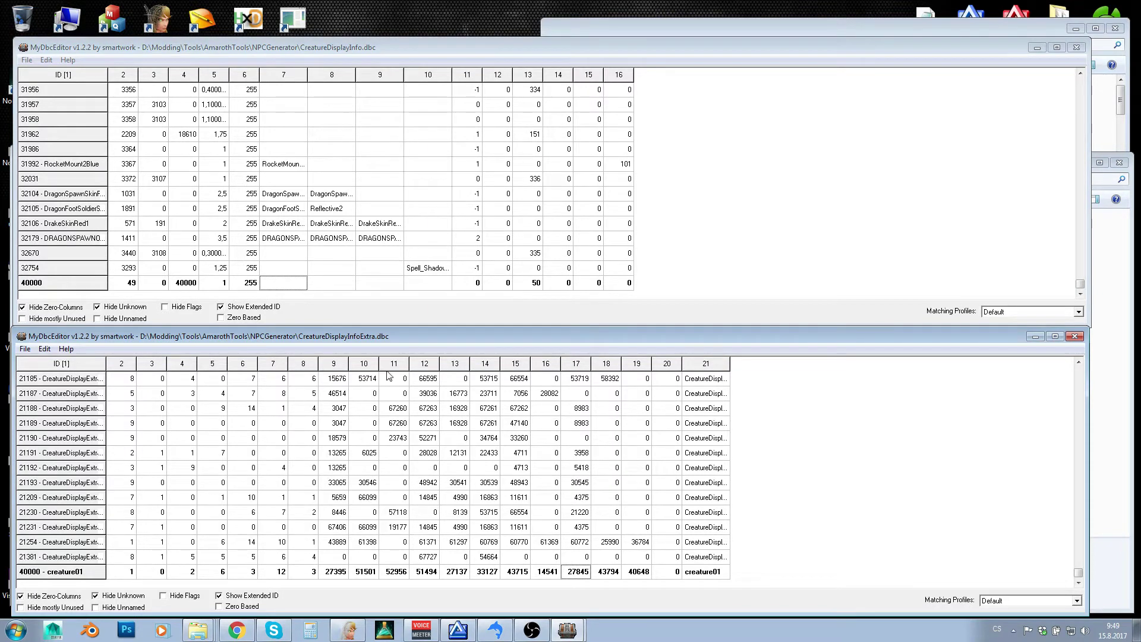
click(133, 571)
click(305, 571)
click(134, 576)
click(156, 574)
click(182, 574)
click(212, 574)
click(237, 574)
click(285, 574)
click(313, 574)
Switch to World of Warcraft Model Viewer and compare the human male's appearance settings with the creature01 record.
click(348, 630)
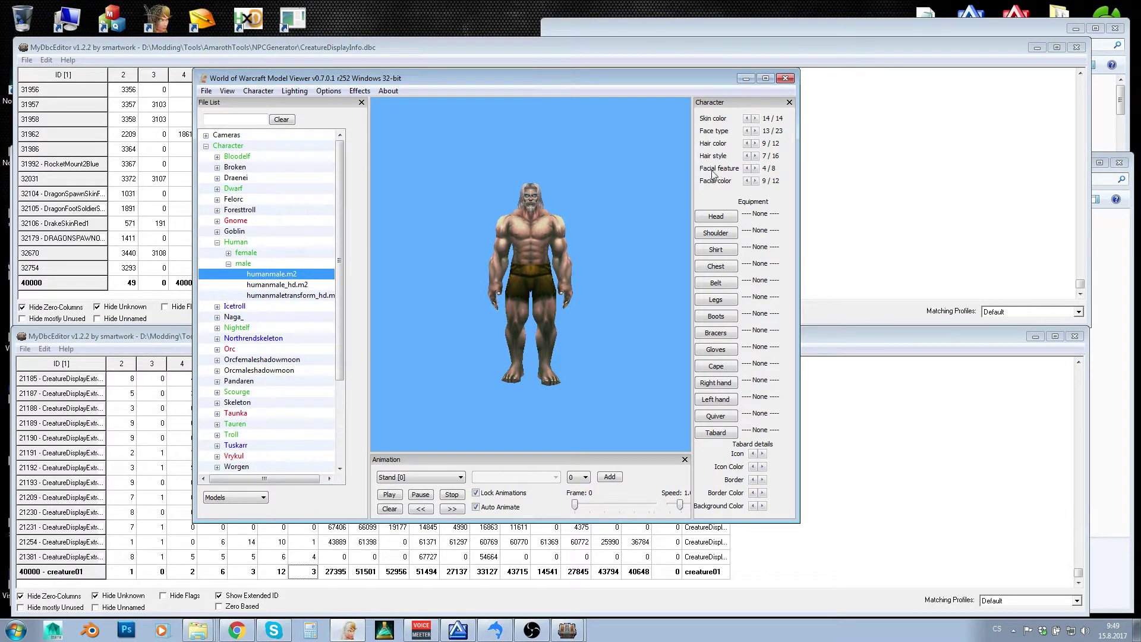
click(123, 335)
click(156, 571)
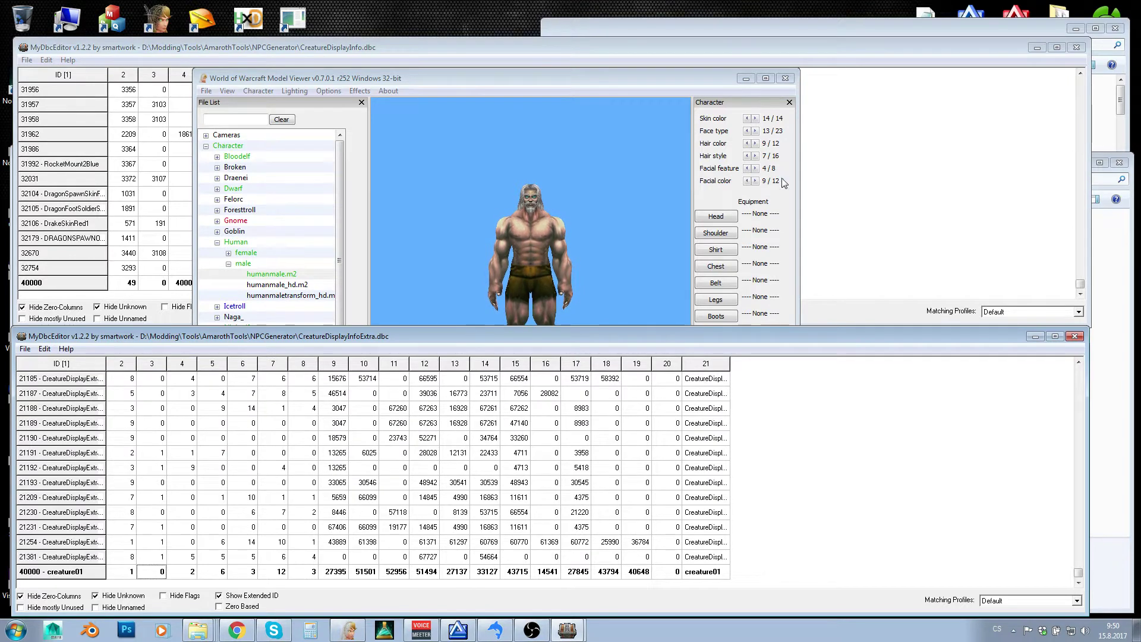
Examine columns 9, 17, 19 and 20 of the creature01 record, comparing column 20 with the other records.
click(335, 573)
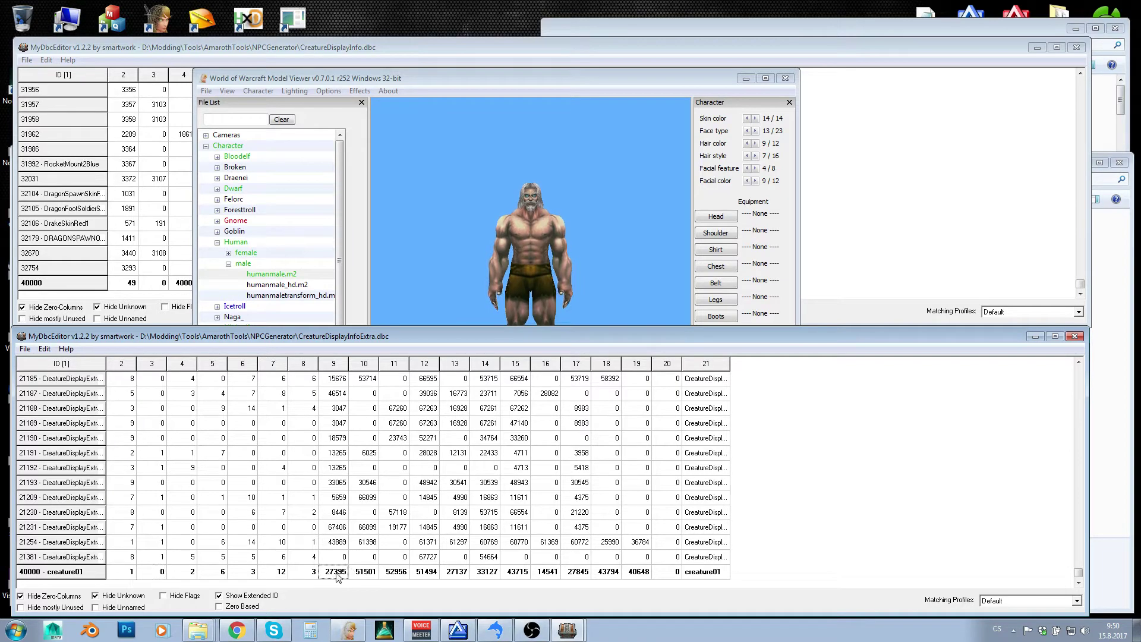
click(575, 572)
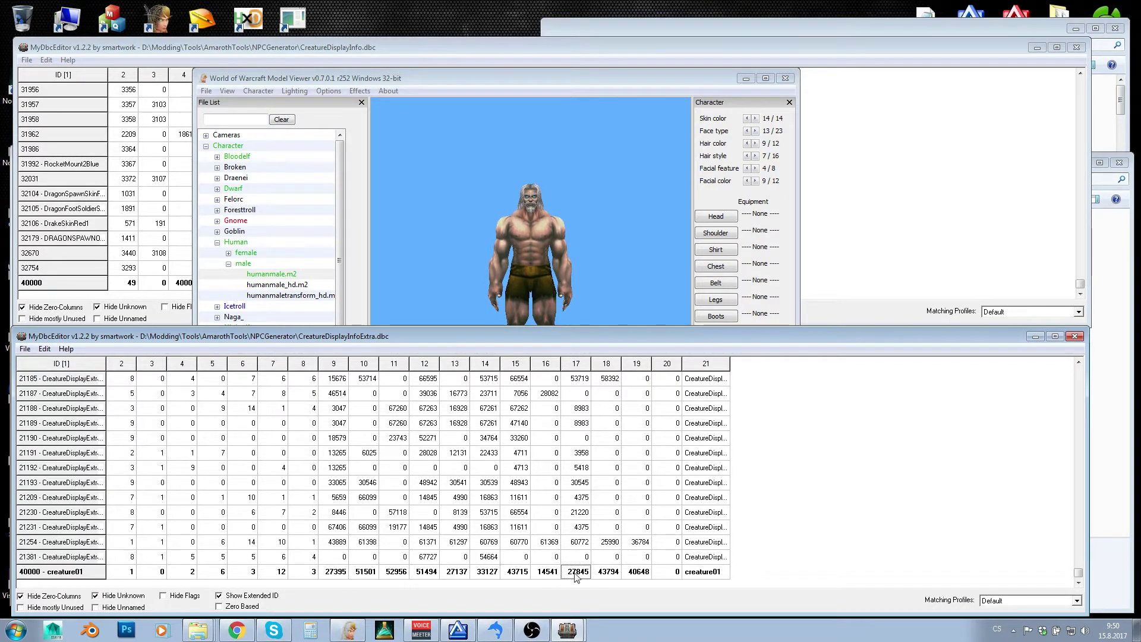
click(631, 574)
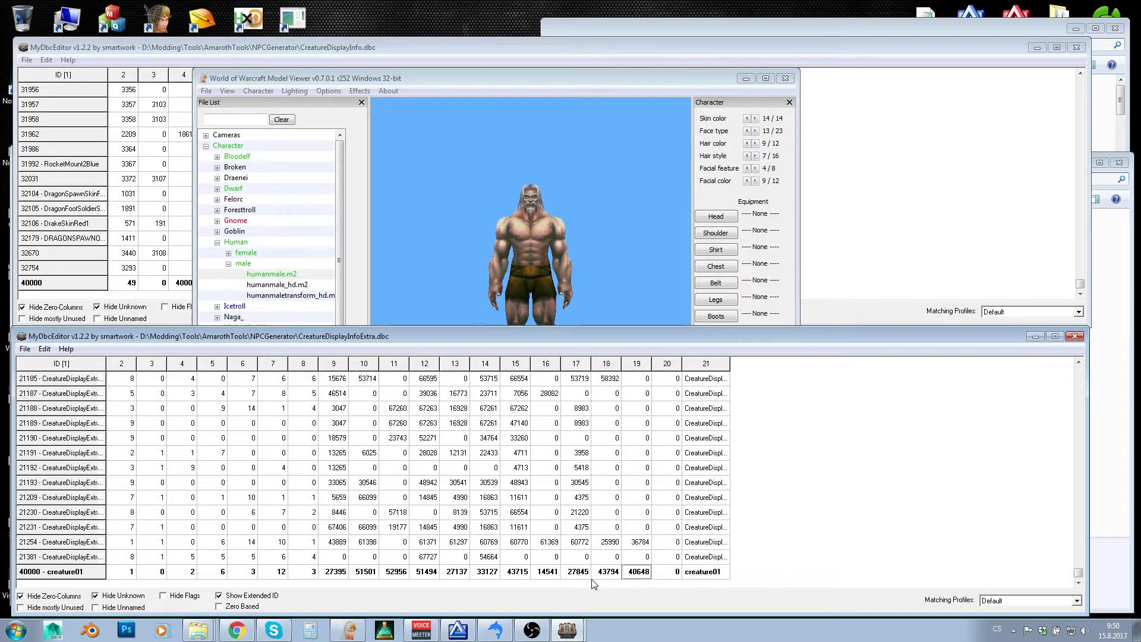
click(668, 571)
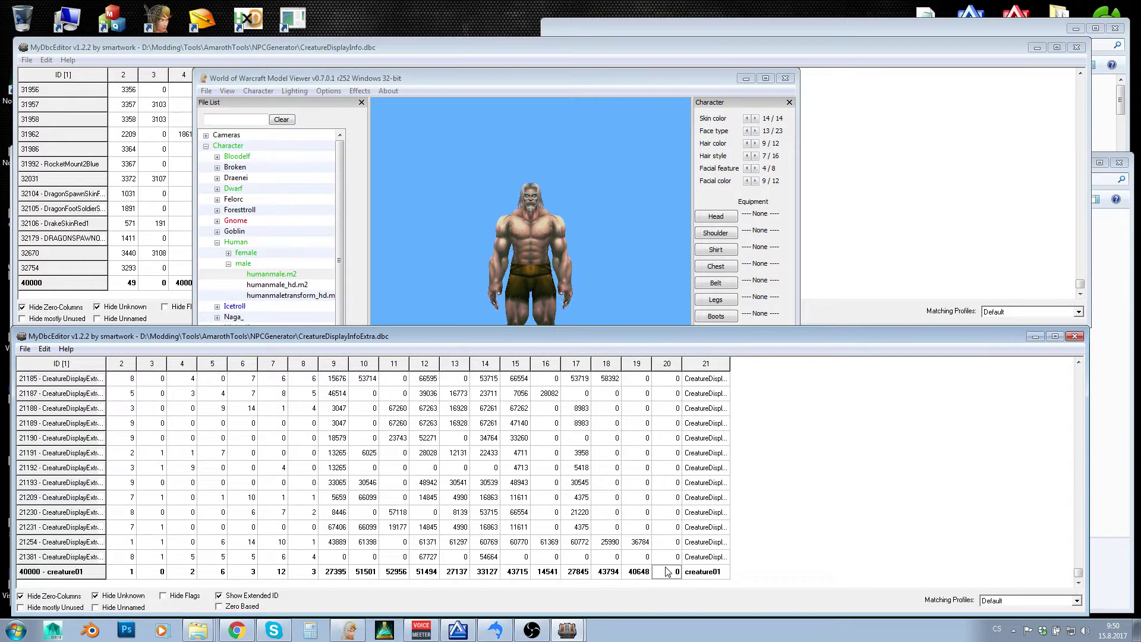
click(668, 496)
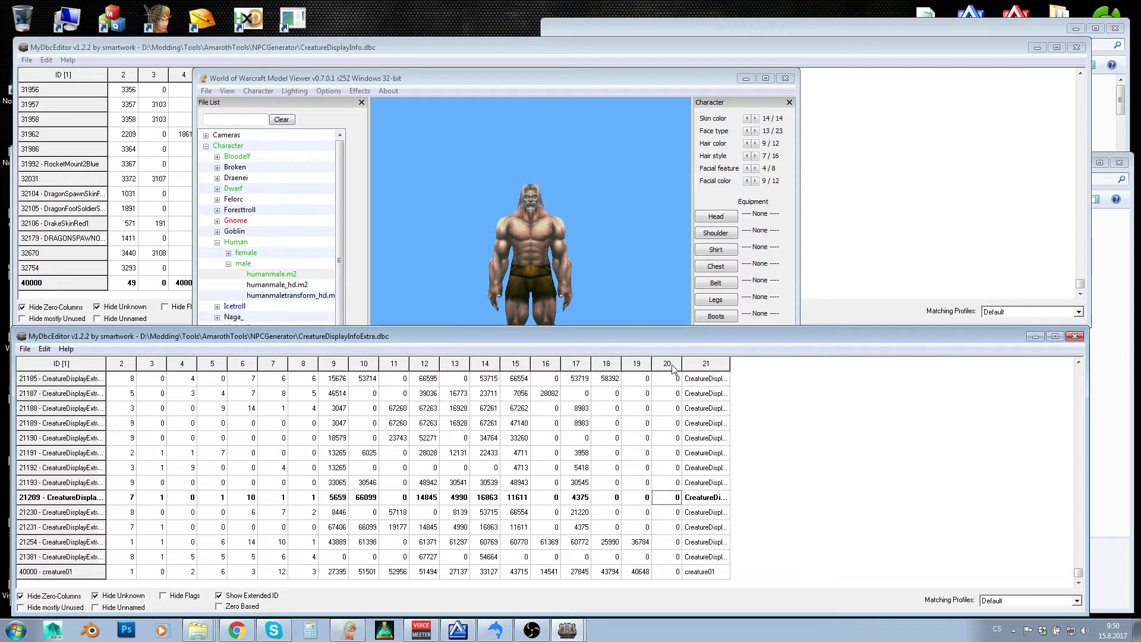
click(667, 571)
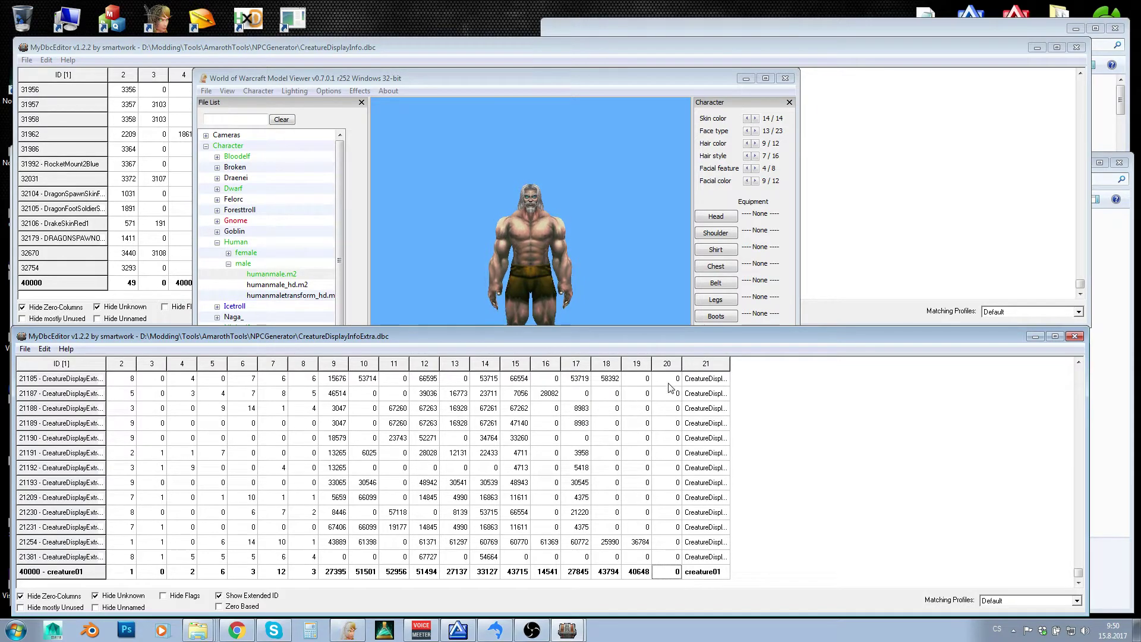
drag(1077, 573, 1051, 579)
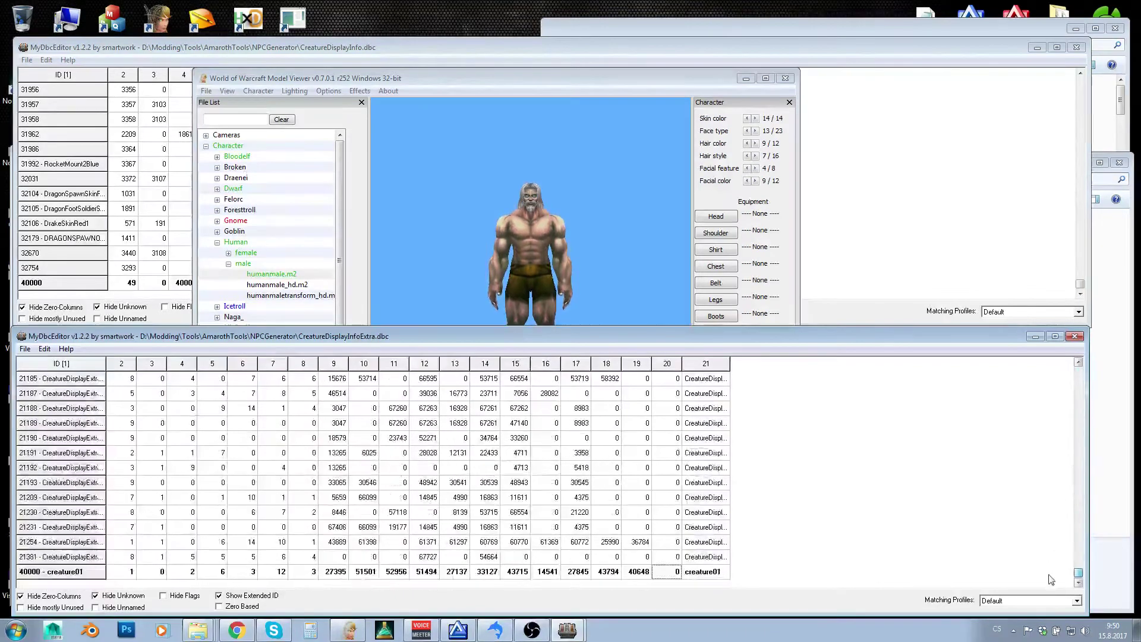
Widen column 21 in CreatureDisplayInfoExtra.dbc so the full texture file names fit.
click(707, 575)
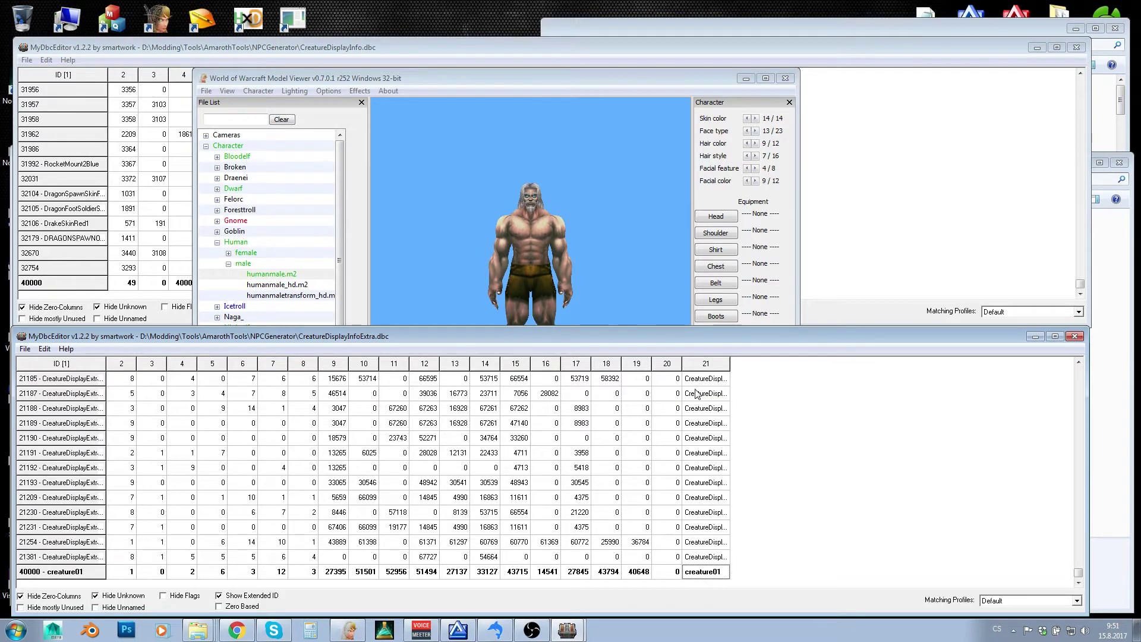
drag(729, 363, 849, 363)
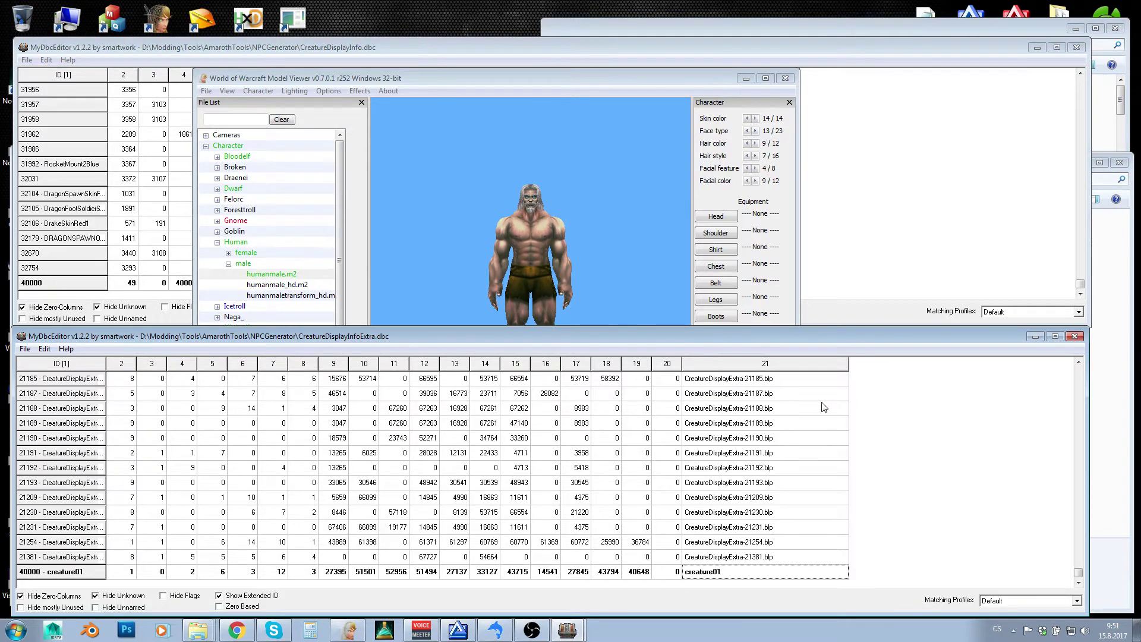
double_click(717, 575)
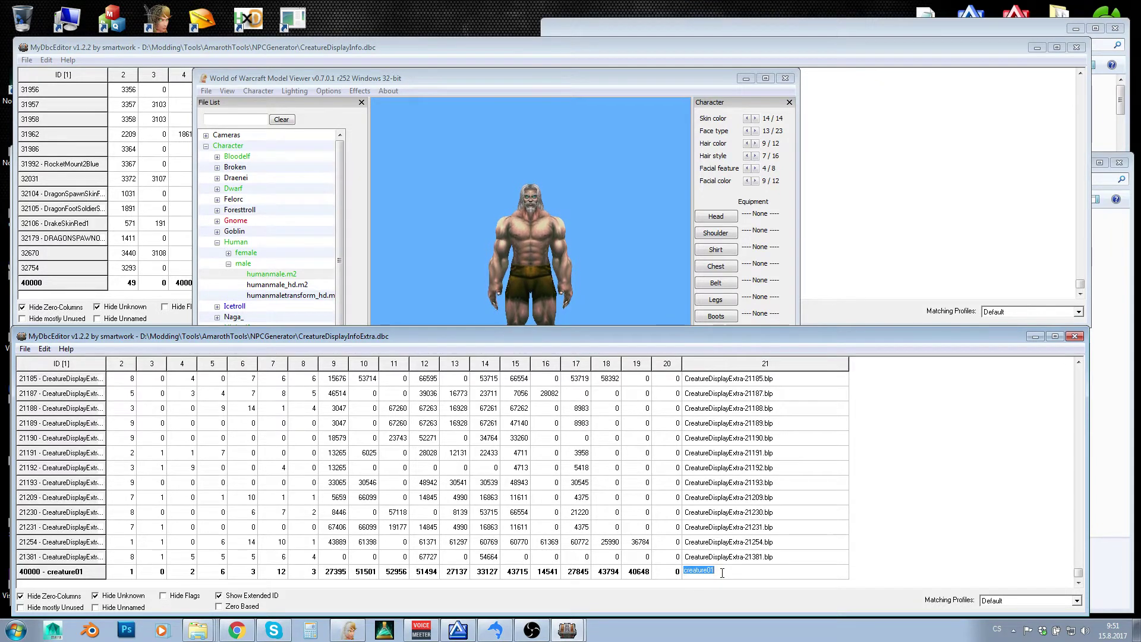
key(BackSpace)
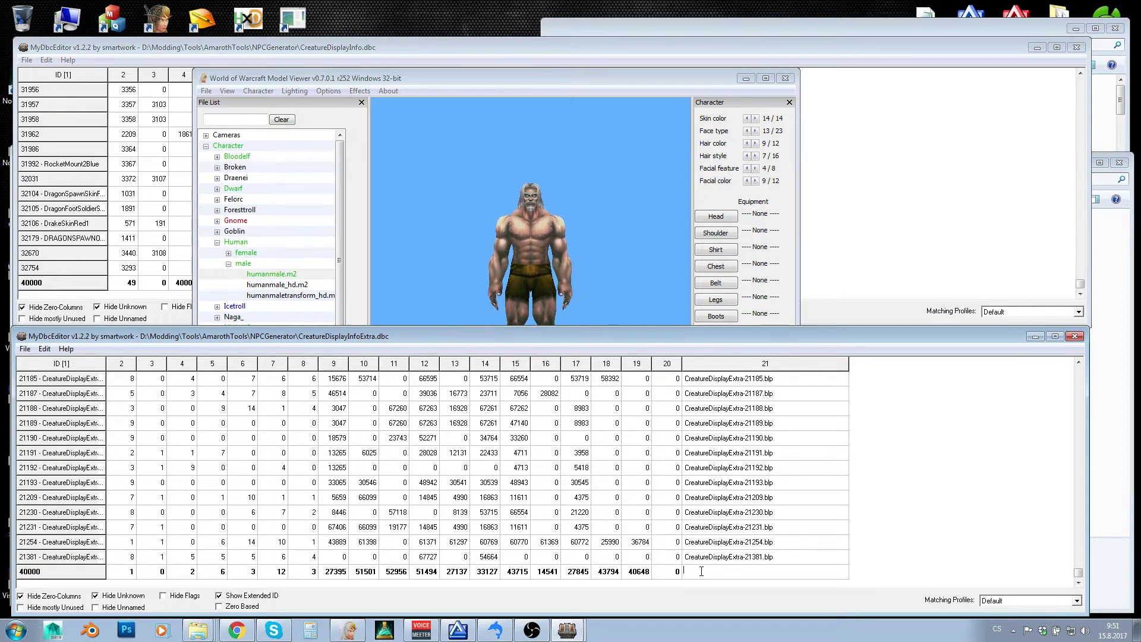
key(Escape)
click(722, 543)
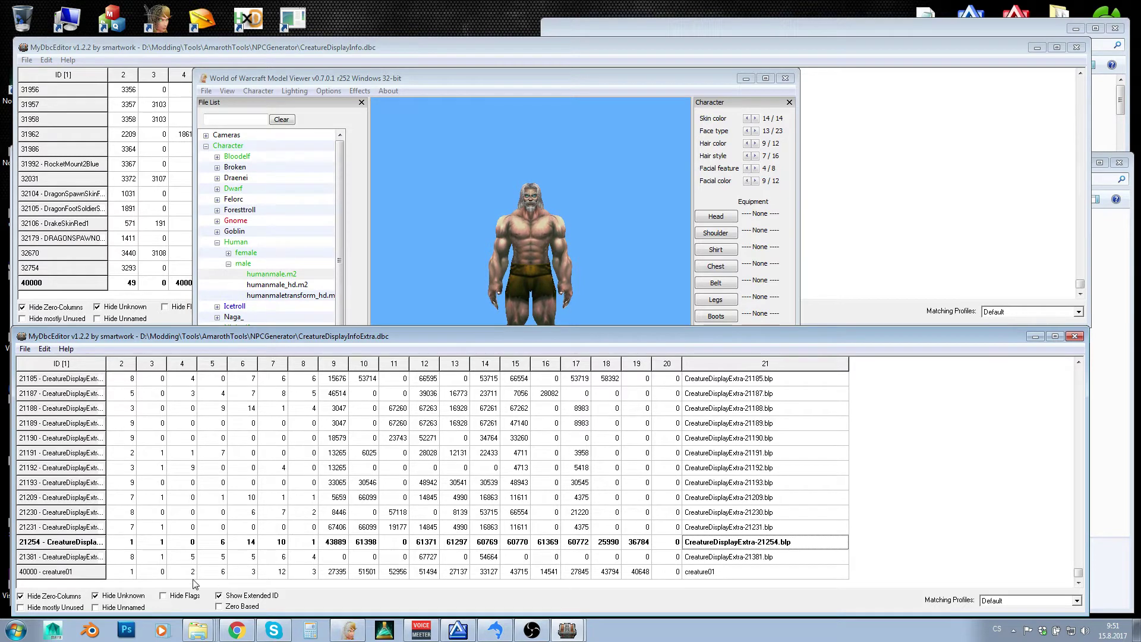
click(252, 572)
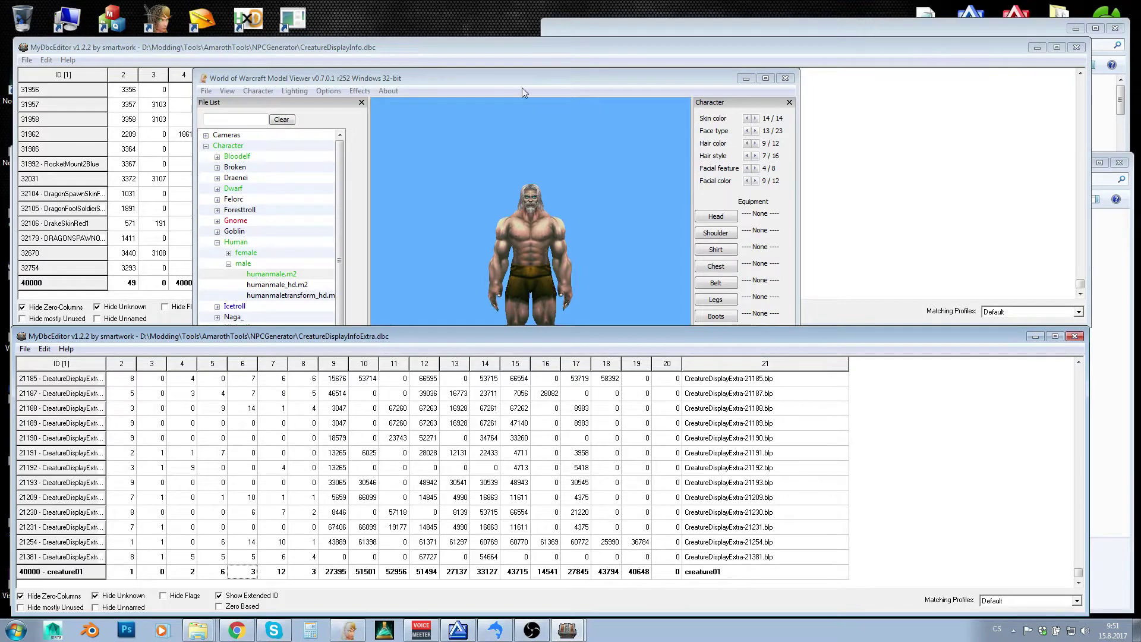
Move the World of Warcraft Model Viewer window higher and set the human male's skin color to 3 and face type to 8.
drag(534, 82, 589, 21)
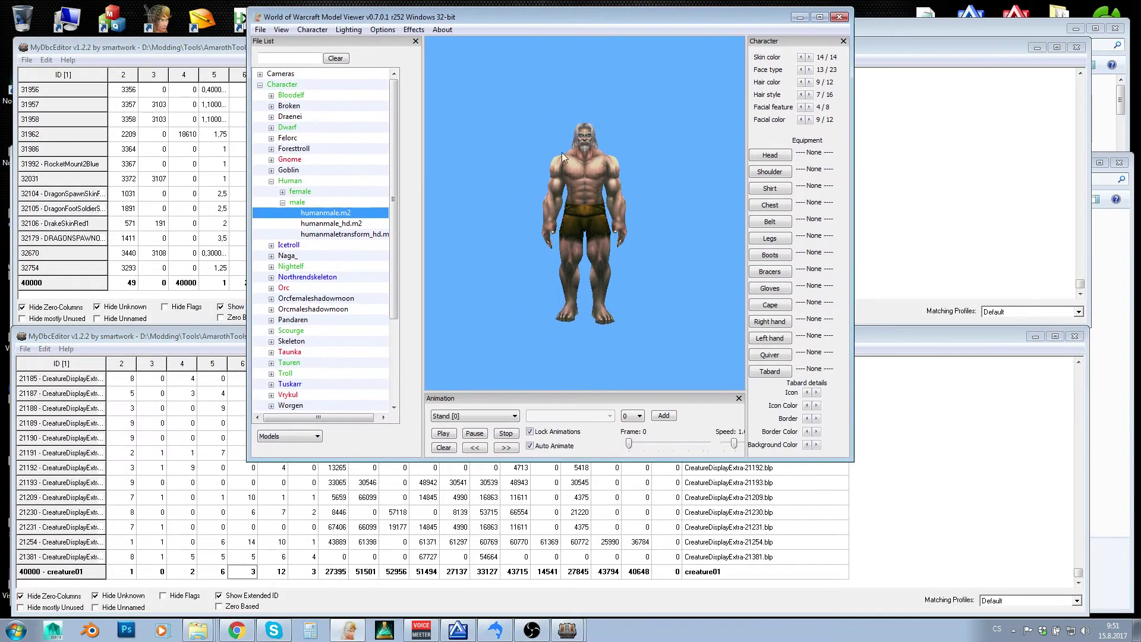
click(809, 57)
click(809, 57)
click(801, 70)
click(801, 70)
click(801, 70)
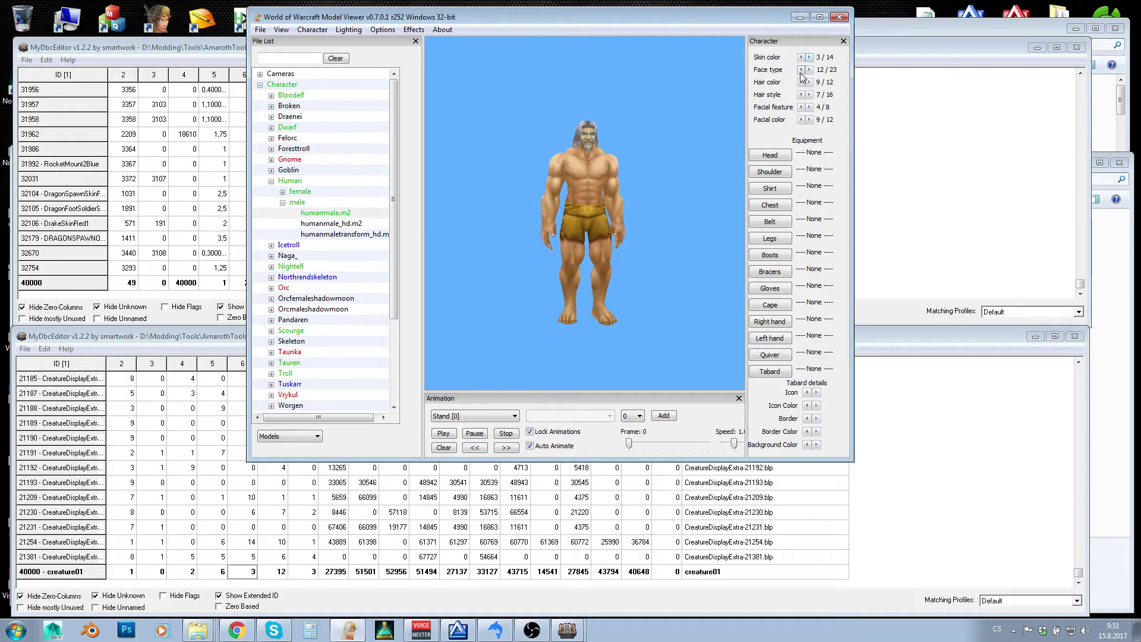
click(801, 69)
click(801, 70)
Set the human male's hair color to 10, hair style to 10 and facial feature to 6.
click(809, 82)
click(809, 95)
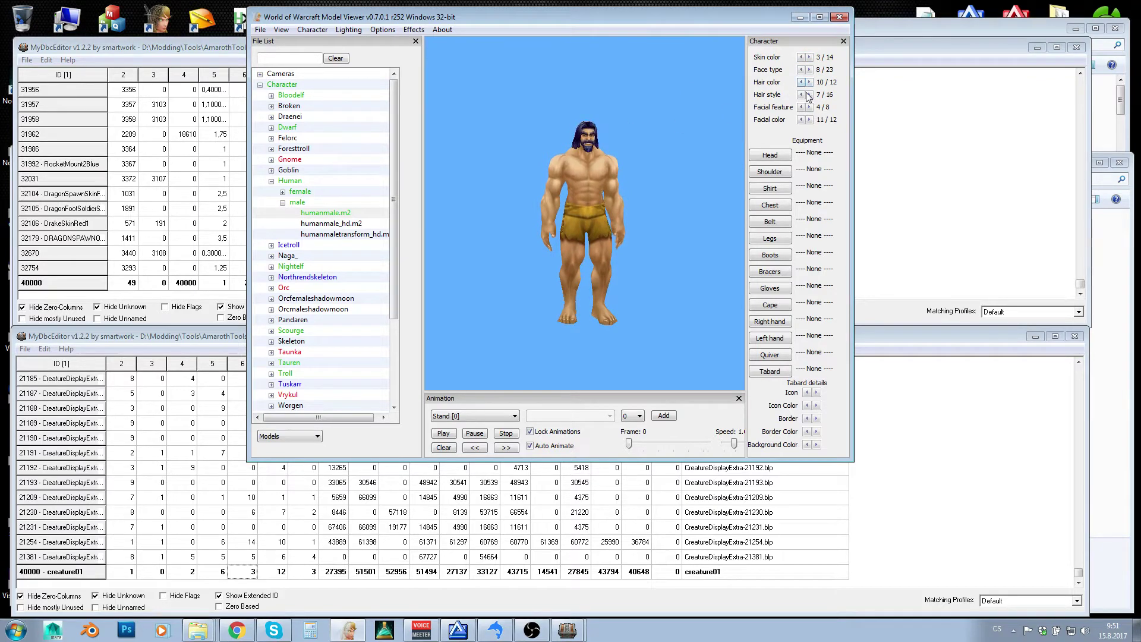
click(809, 94)
click(809, 95)
click(809, 107)
click(810, 106)
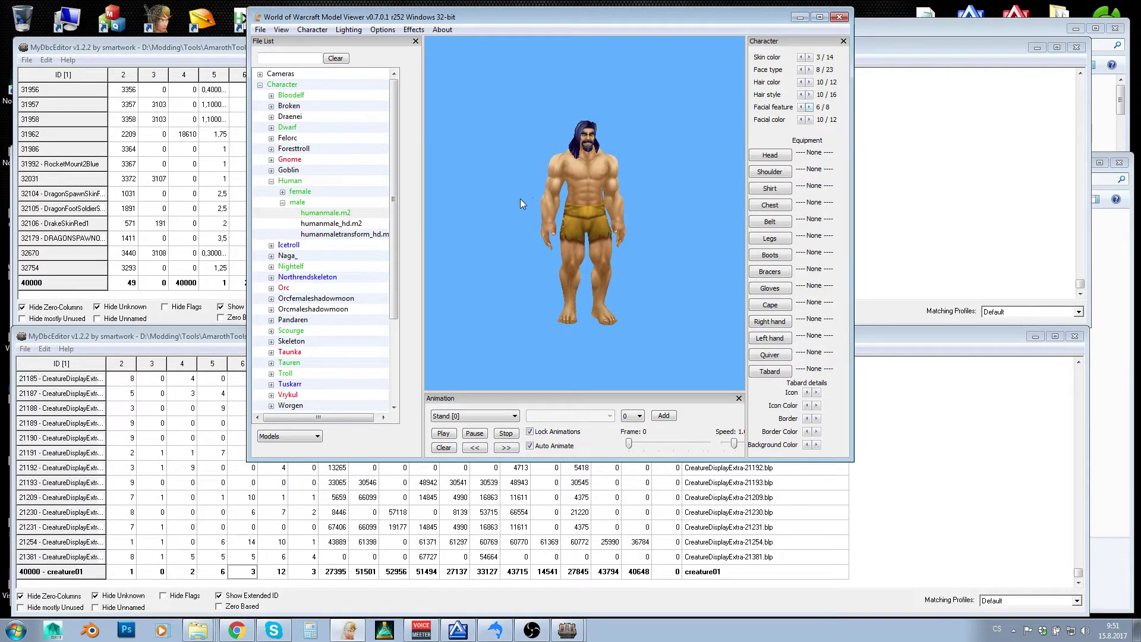
Widen the viewer's Character panel and equip the Adventurer's Bandana on the human male's head.
drag(853, 178, 924, 179)
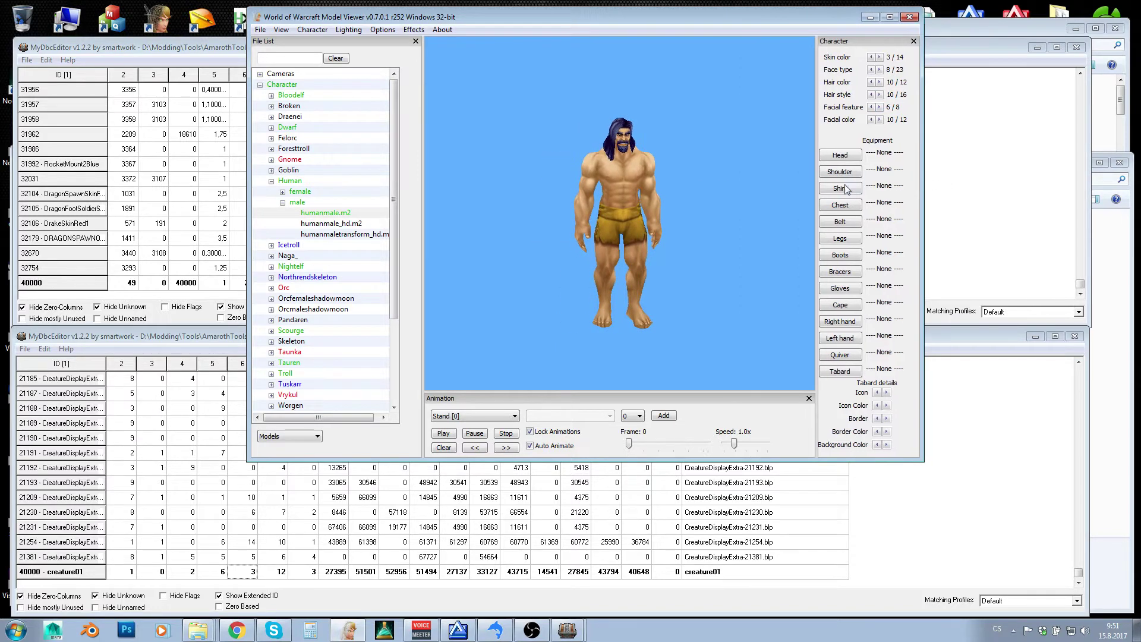
drag(814, 179, 750, 179)
click(774, 155)
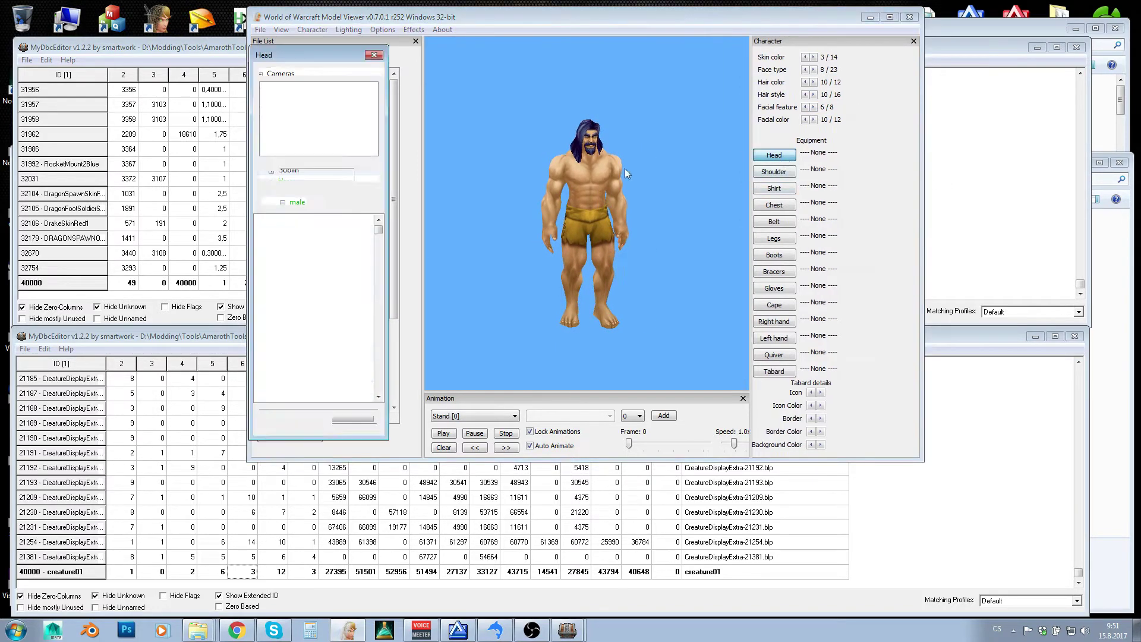
click(321, 262)
click(315, 311)
click(315, 361)
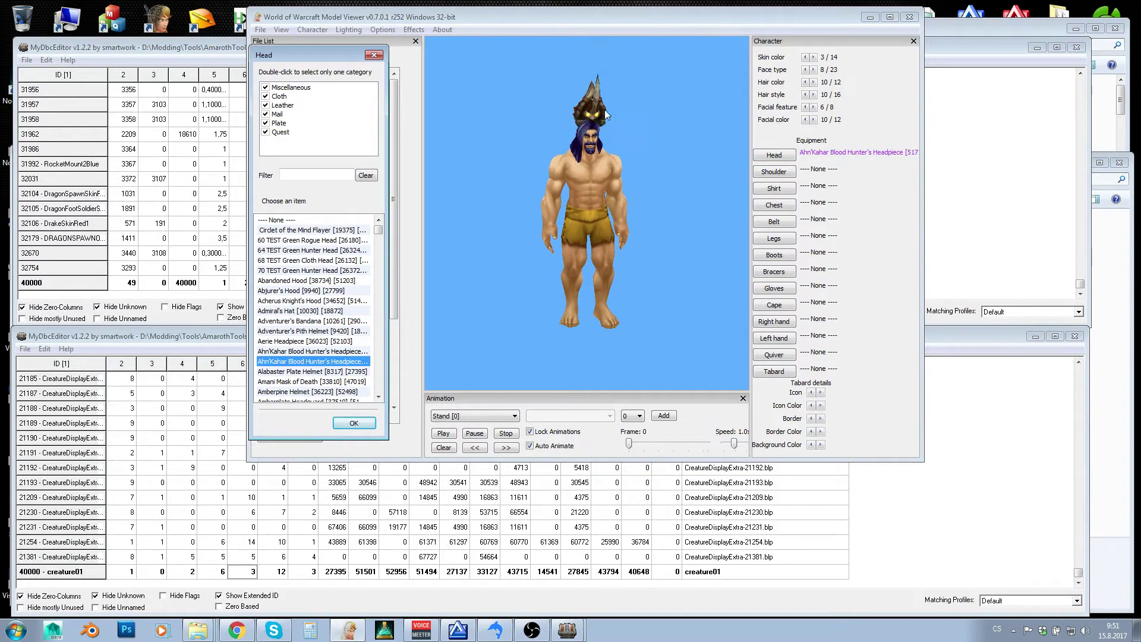
click(611, 103)
click(298, 352)
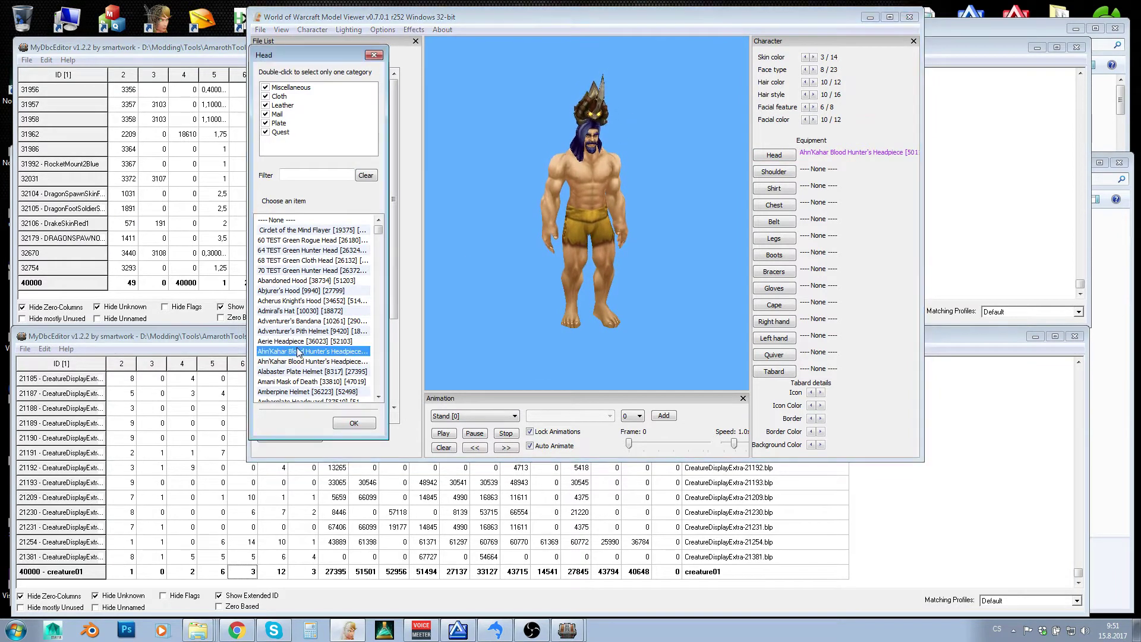
click(291, 382)
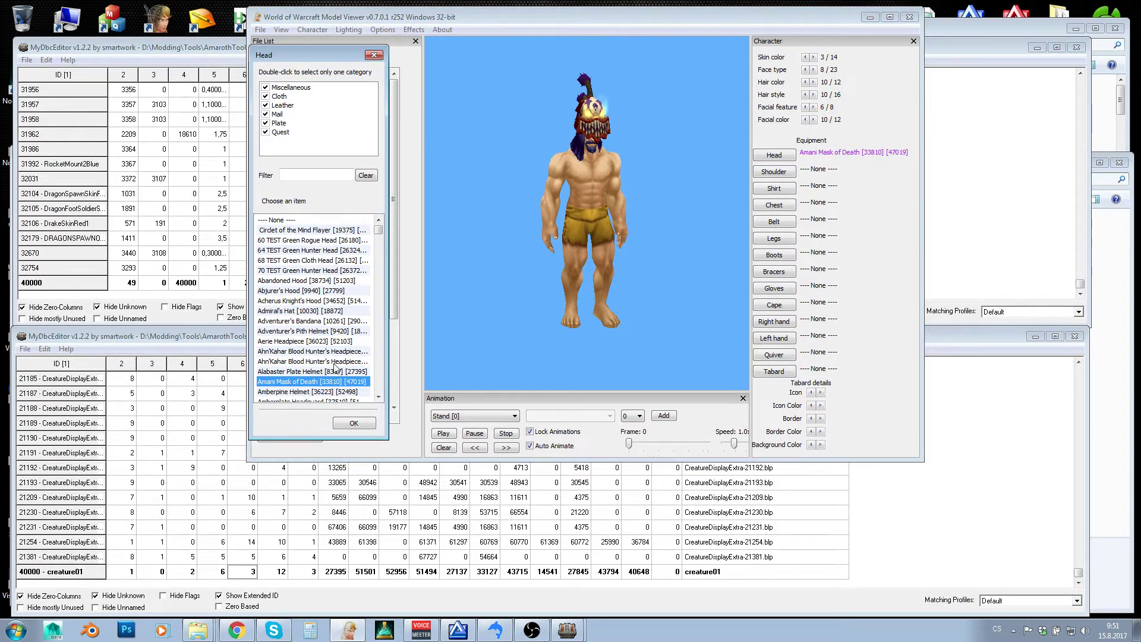
click(297, 321)
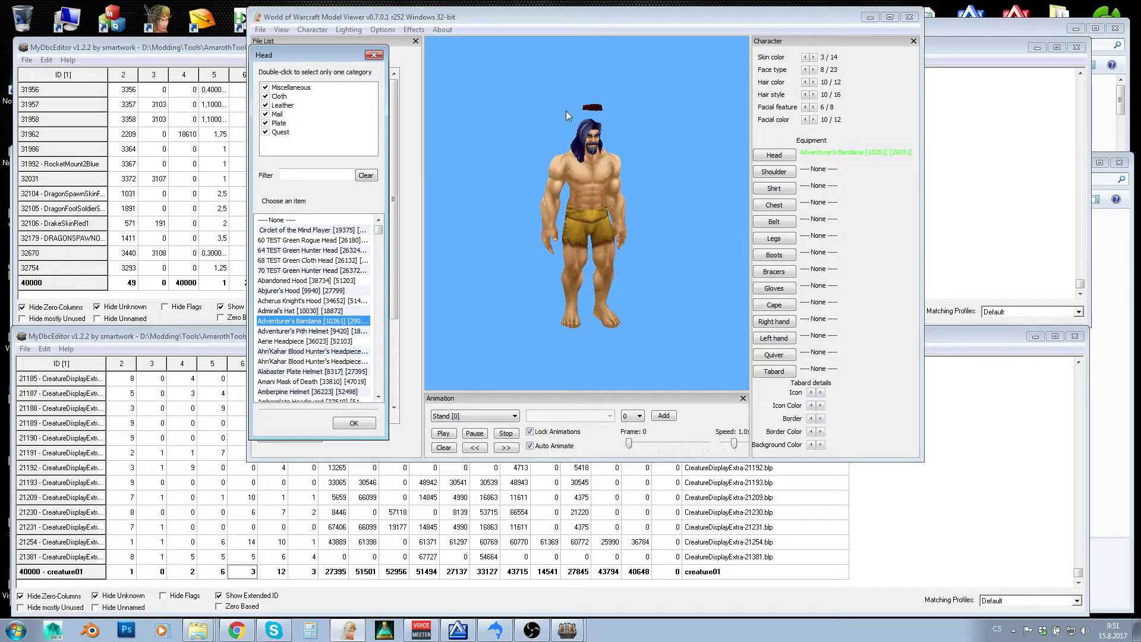
Equip the human male with Acid-etched Pauldrons on the shoulders and Brawler's Harness as the shirt.
click(774, 172)
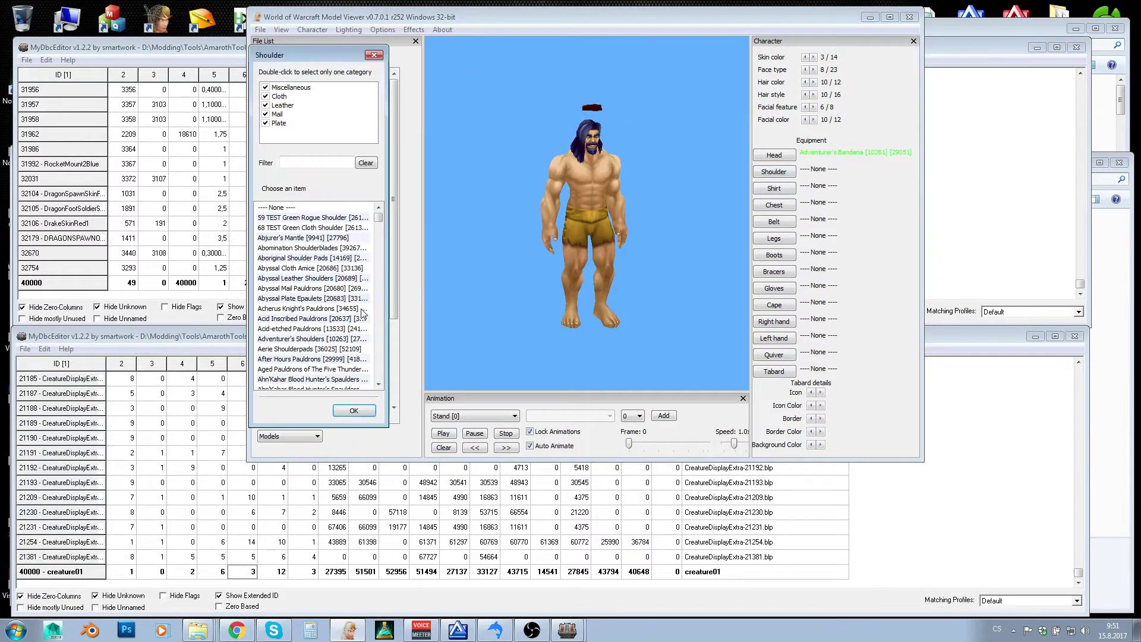
click(321, 329)
click(774, 188)
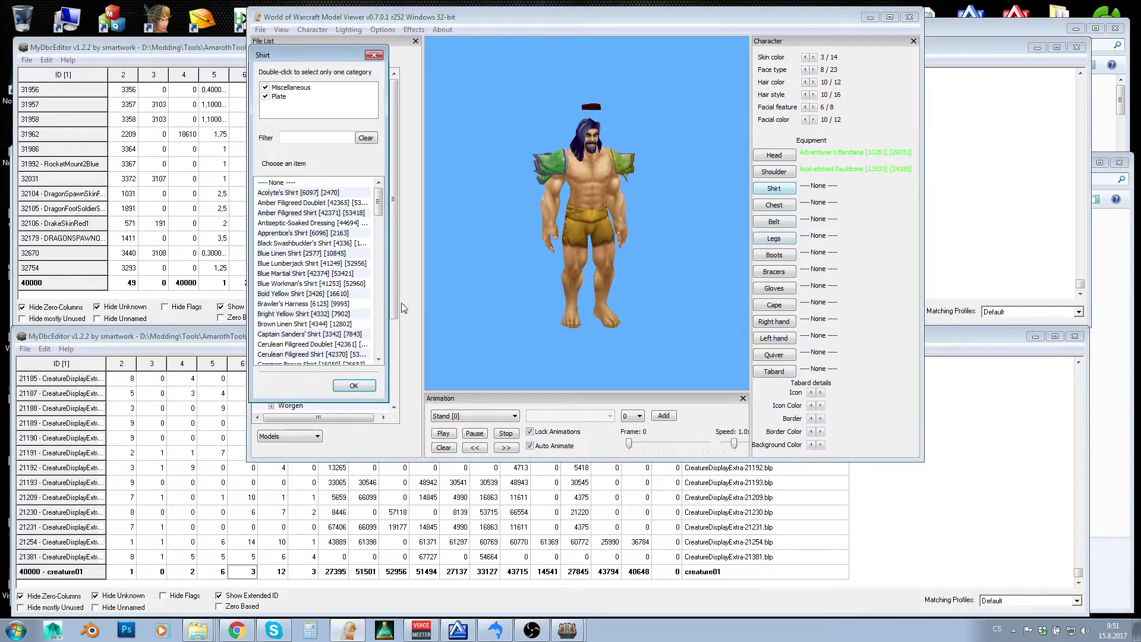
click(339, 304)
Equip the human male with Agin's Crushing Carapace on the chest and the Abyssal Cloth Sash as the belt.
click(778, 207)
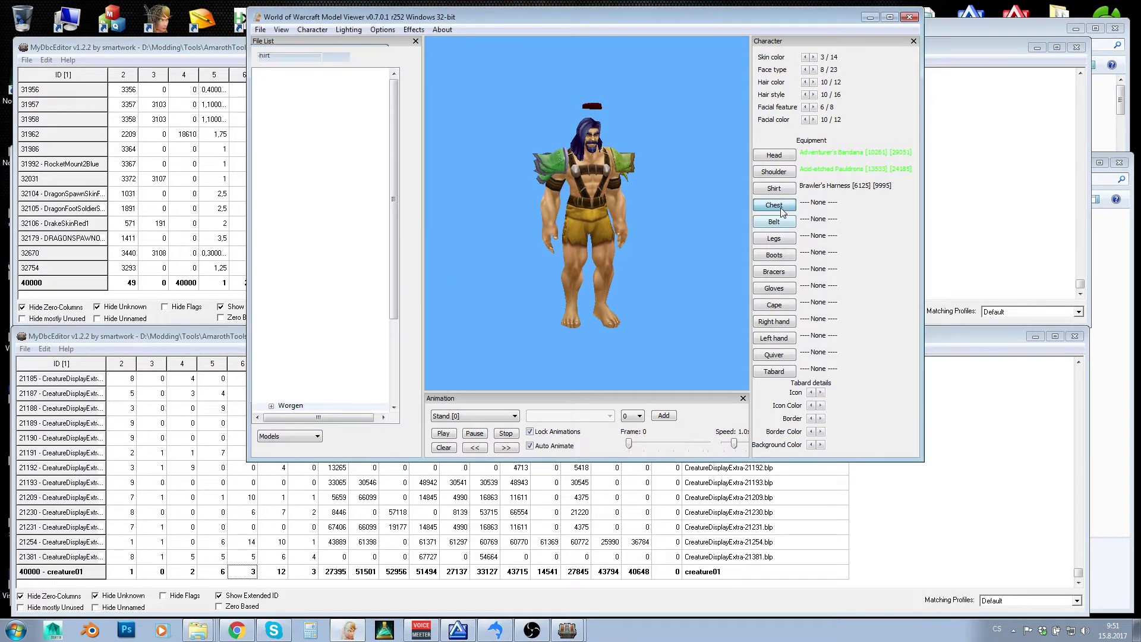
click(291, 323)
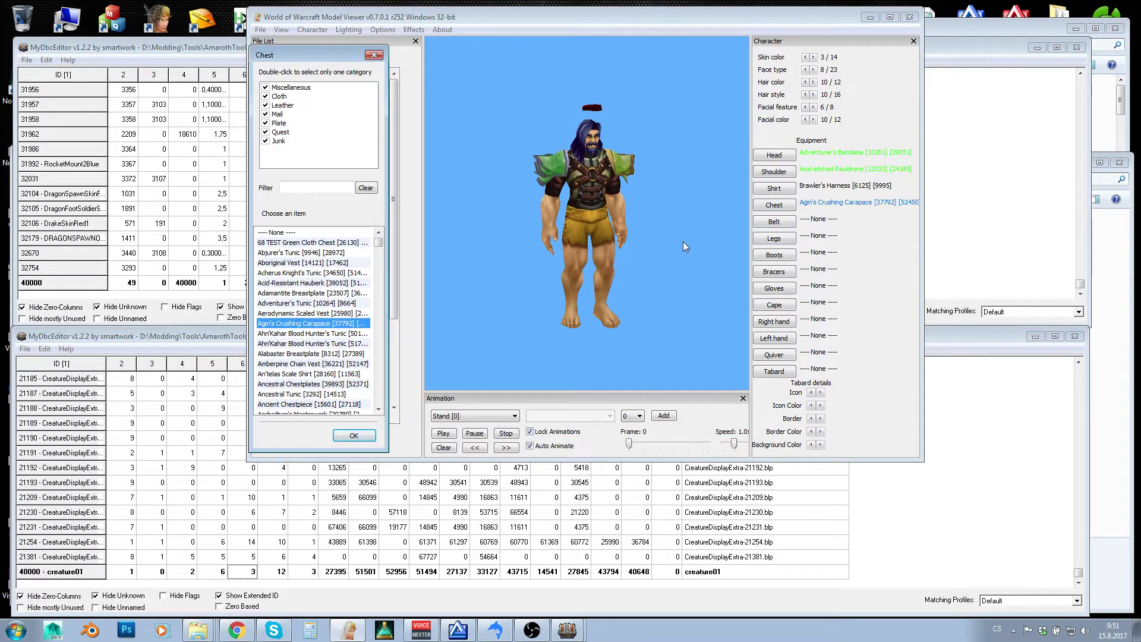
click(774, 222)
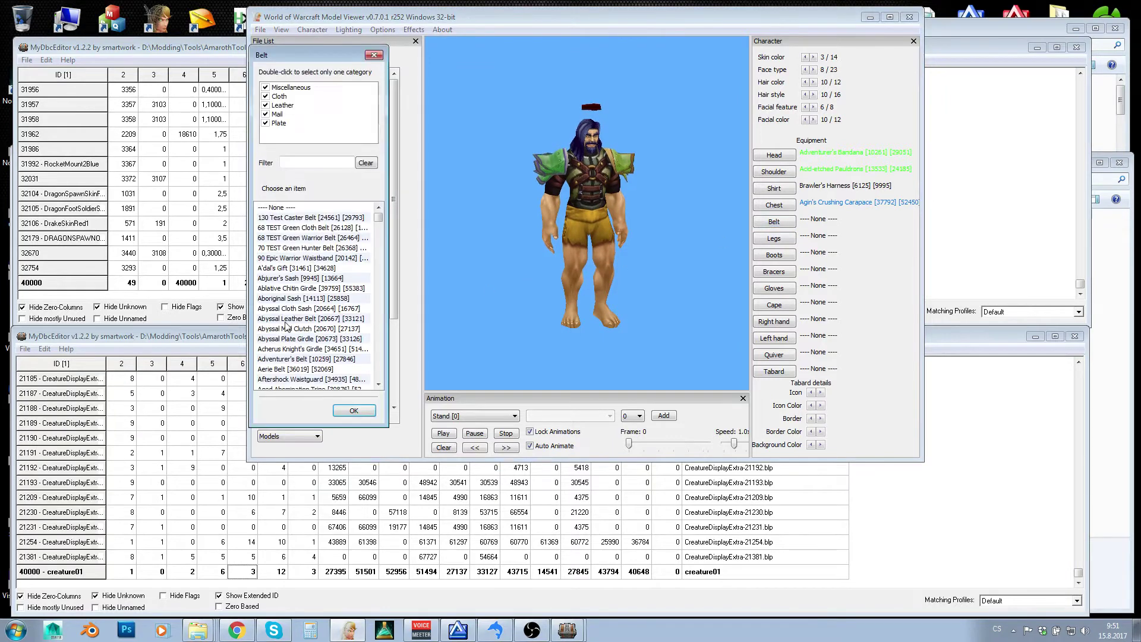
click(295, 308)
Equip the human male with Abyssal Leather Leggings on the legs and Abyssal Plate Greaves as the boots.
click(774, 239)
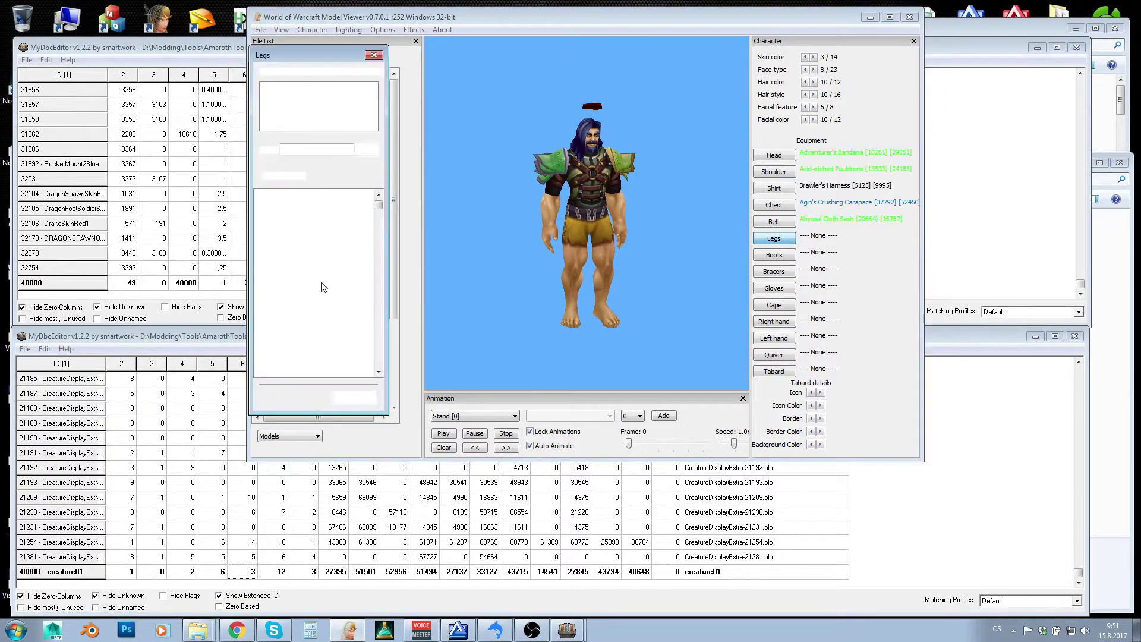
click(314, 276)
click(774, 255)
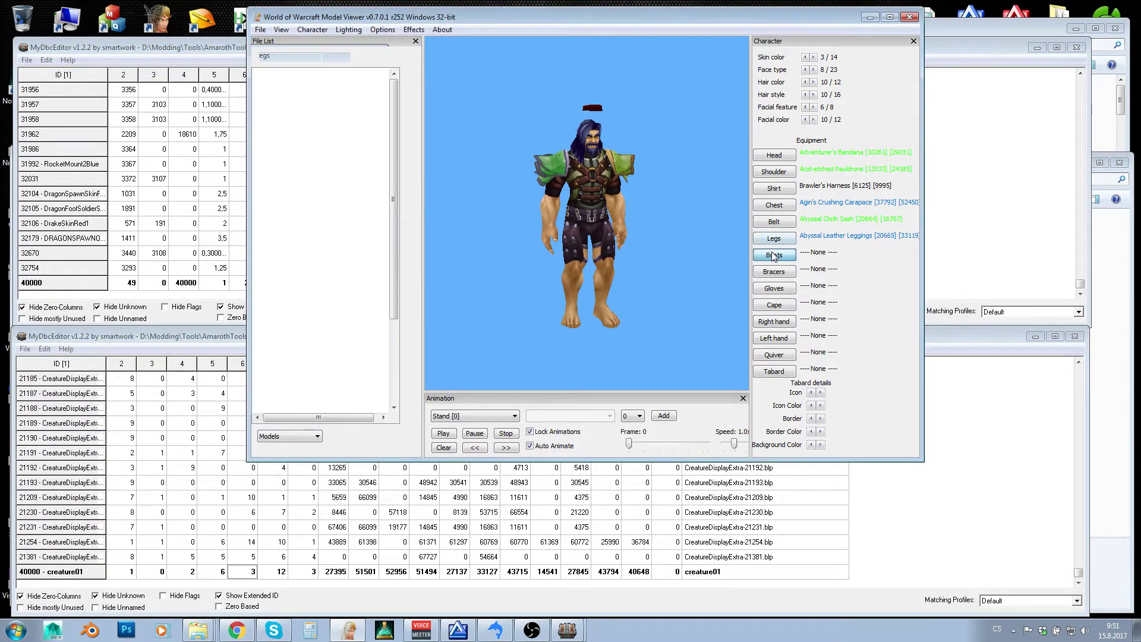
click(312, 339)
Equip the human male with Abyssal Leather Bracers and Abyssal Plate Gauntlets.
click(774, 271)
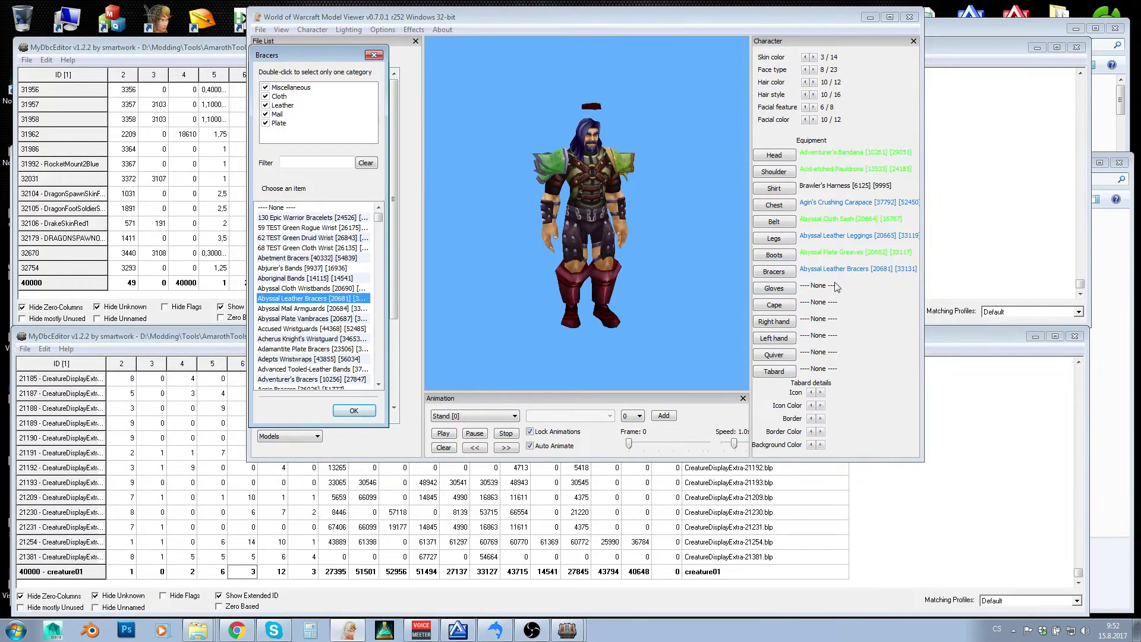
click(774, 287)
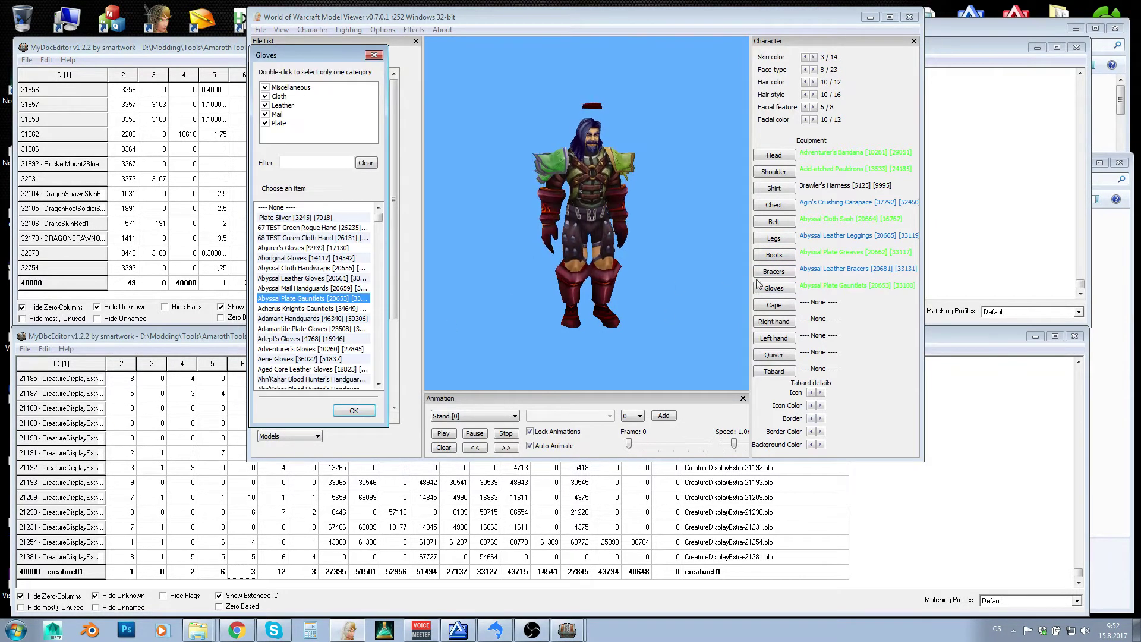
Equip the Accursed Crawling Cape on the human male and check how it looks from behind.
click(775, 304)
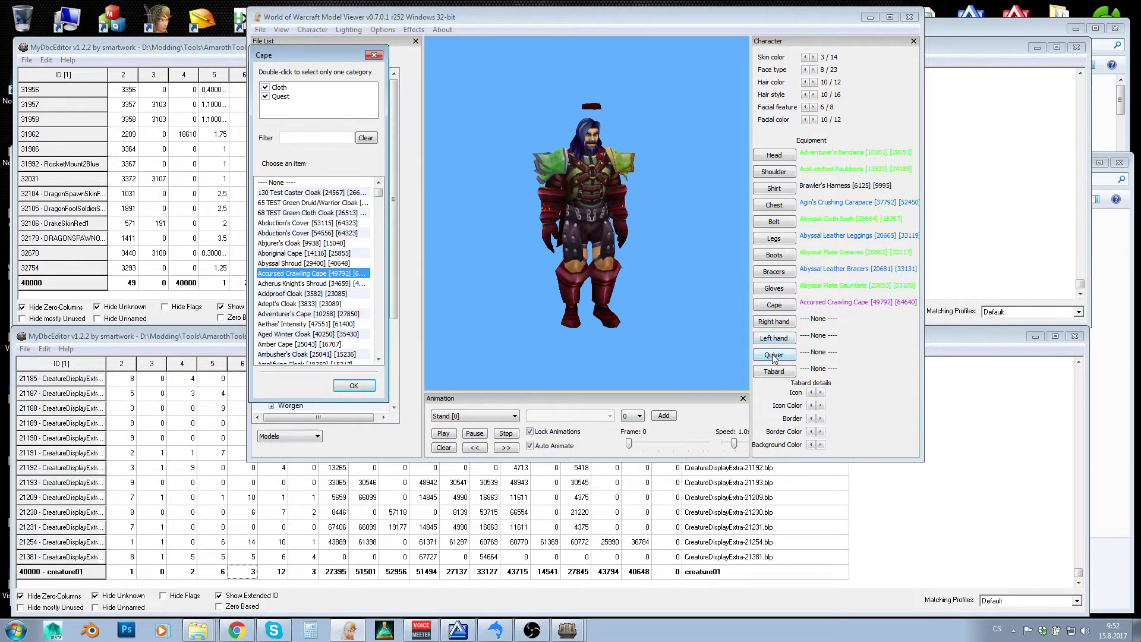
drag(658, 313, 765, 347)
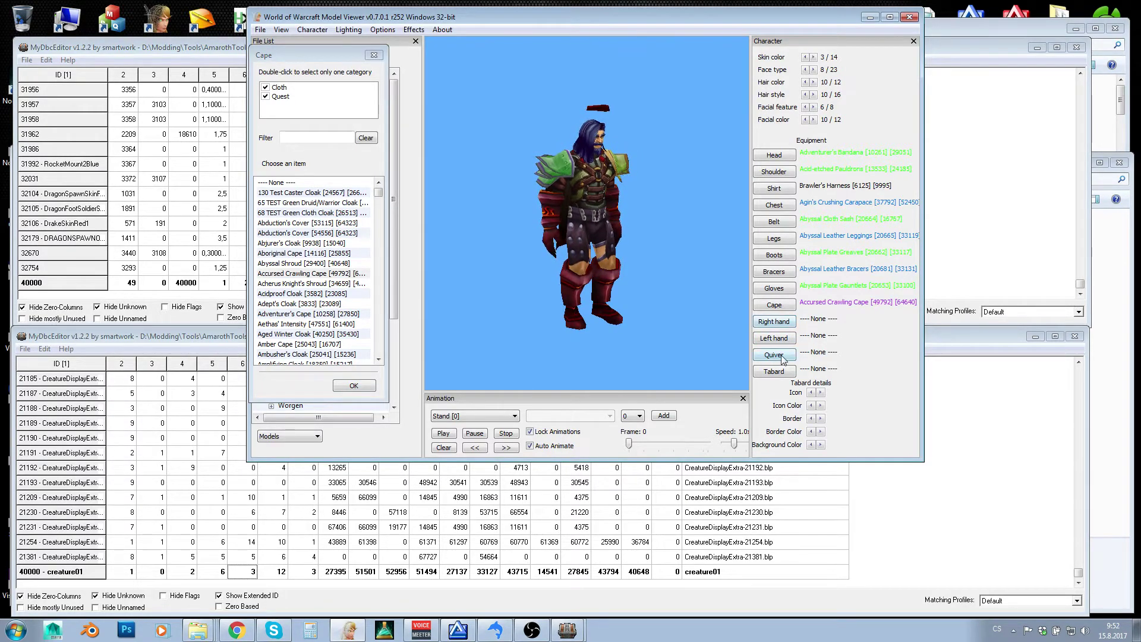
drag(654, 263, 714, 287)
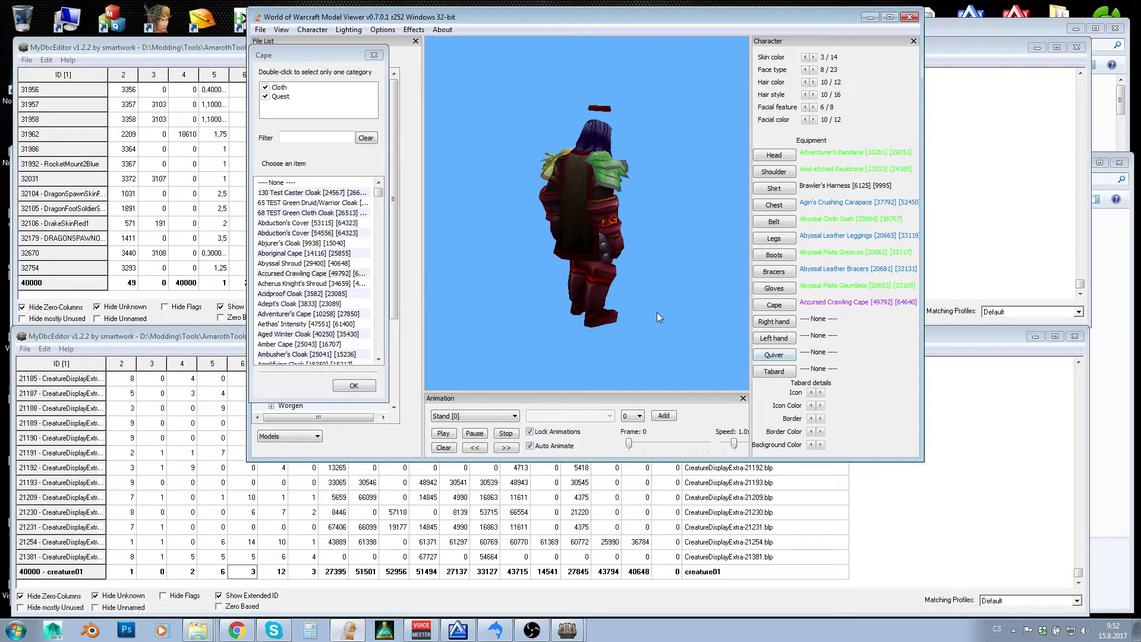
drag(657, 316, 737, 342)
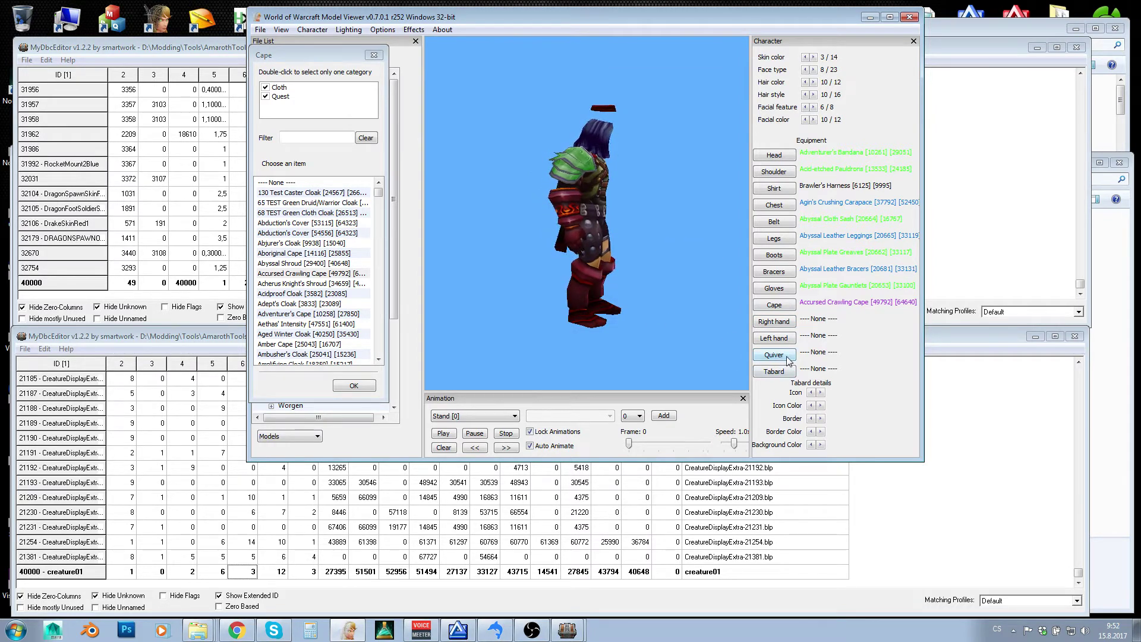
drag(728, 347, 692, 348)
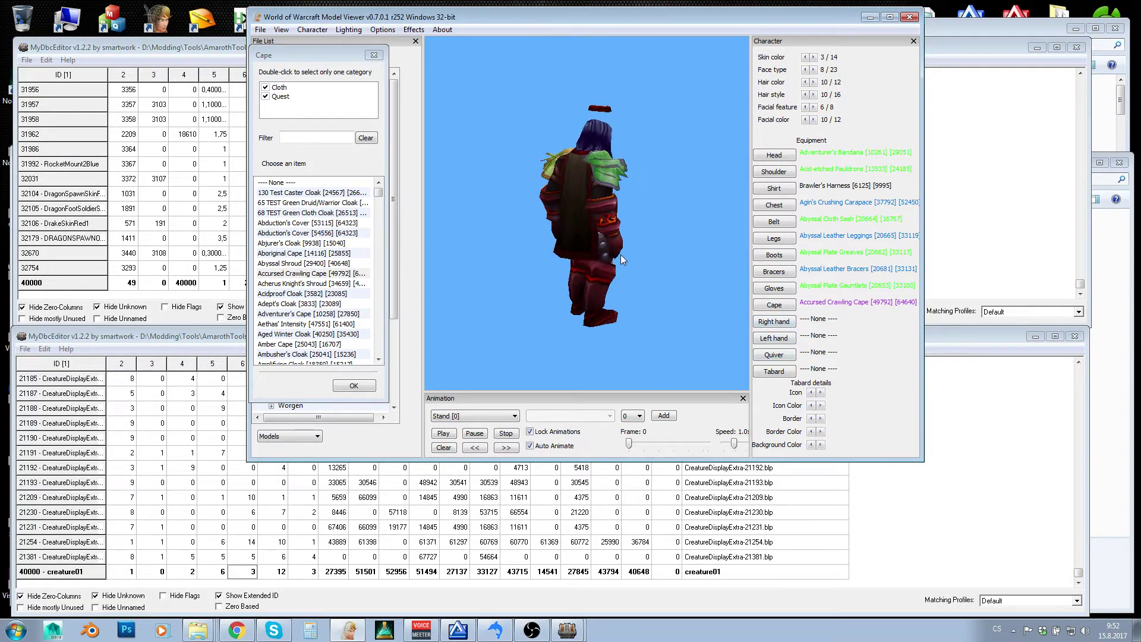
drag(619, 274, 715, 294)
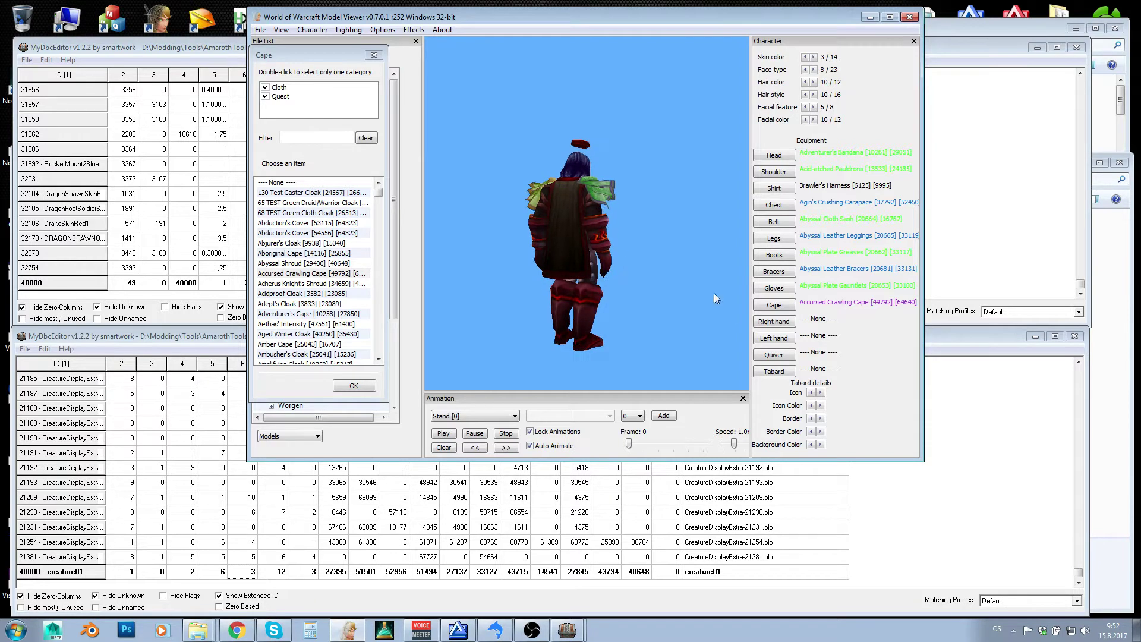
Equip the Frostwolf Battle Tabard on the human male and close the item list.
click(774, 371)
click(306, 251)
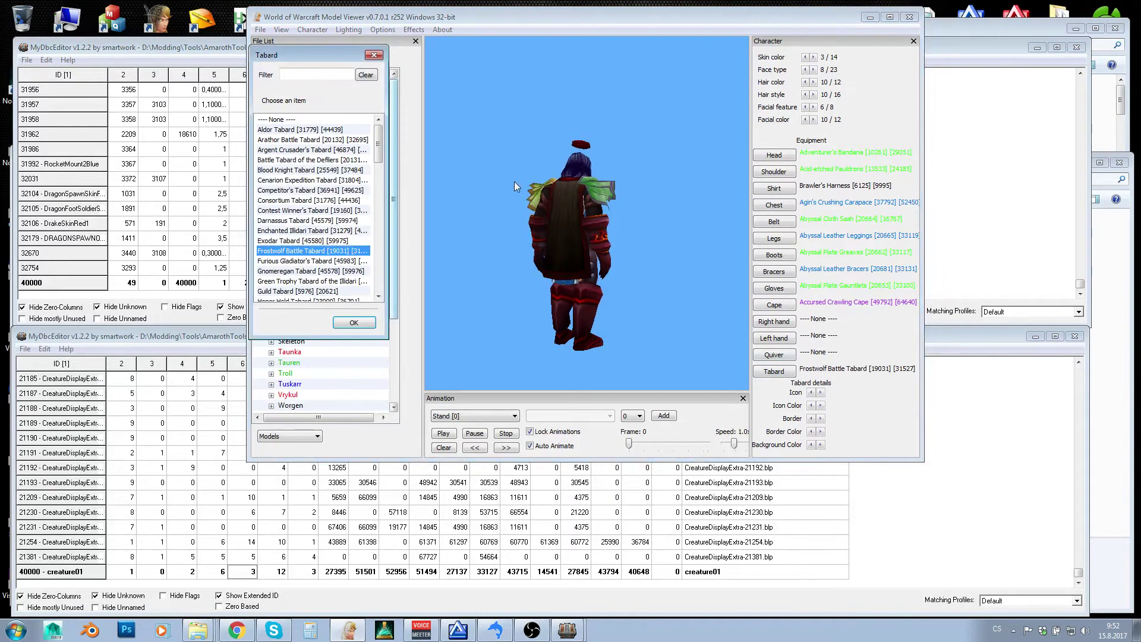
drag(515, 181, 487, 238)
click(373, 55)
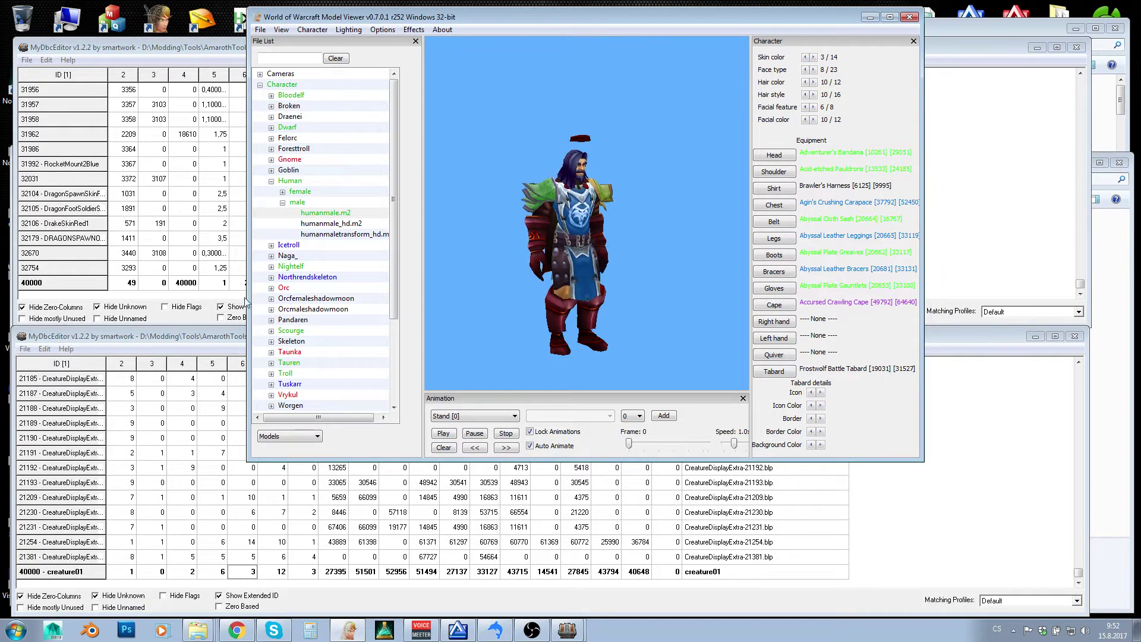
Check the creature01 row in CreatureDisplayInfoExtra, then bring up the Export folder window and move the model viewer beside it.
click(162, 538)
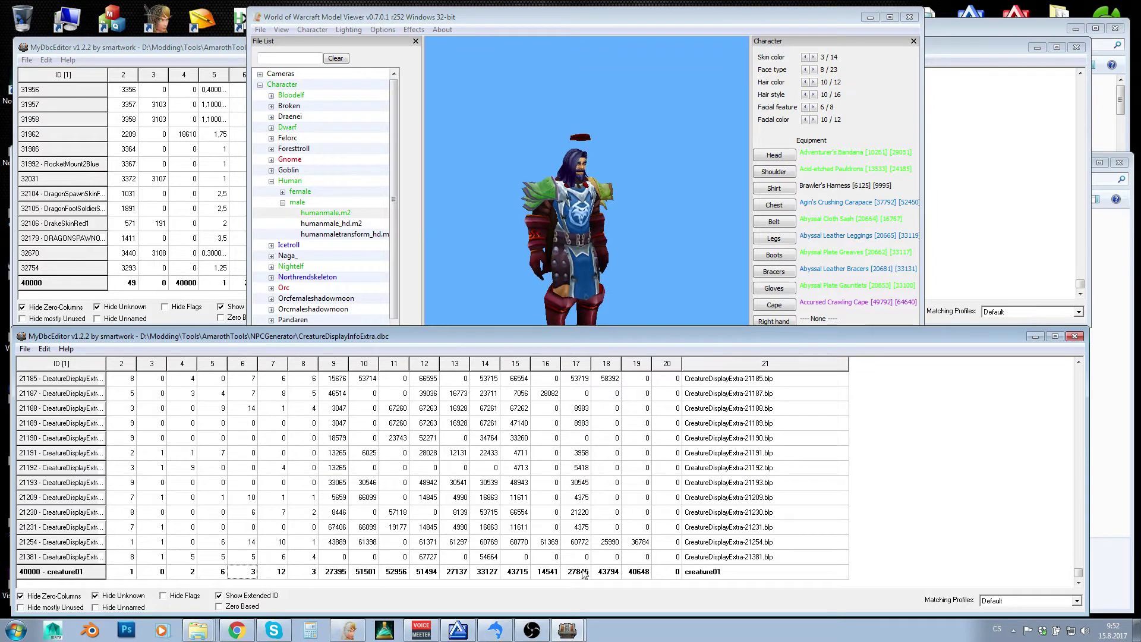
click(572, 233)
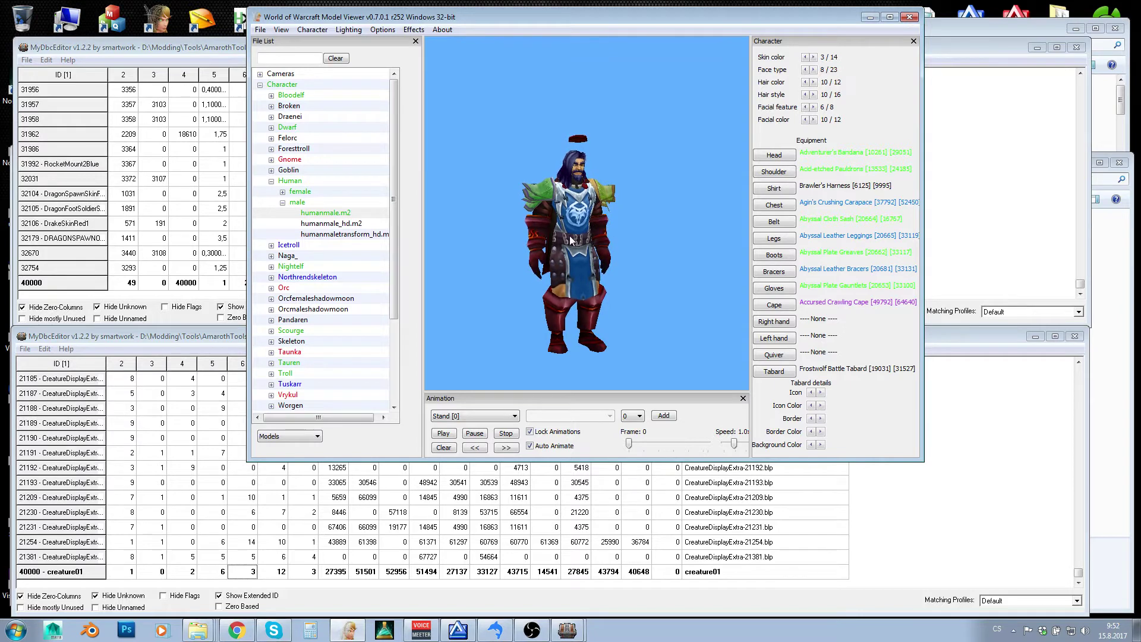
click(206, 635)
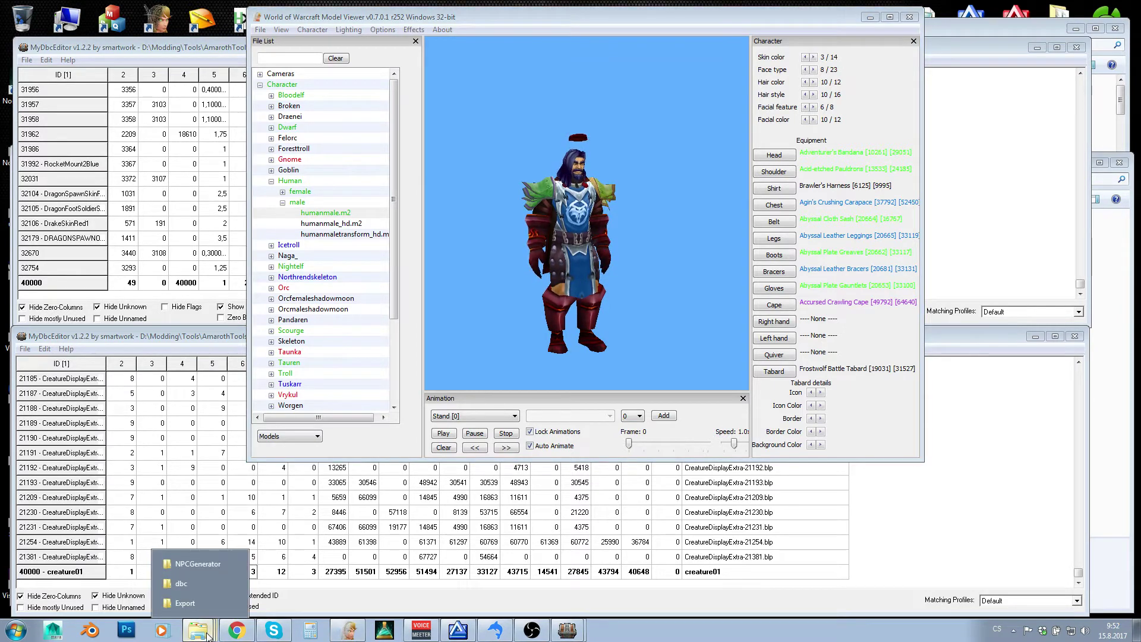
click(183, 602)
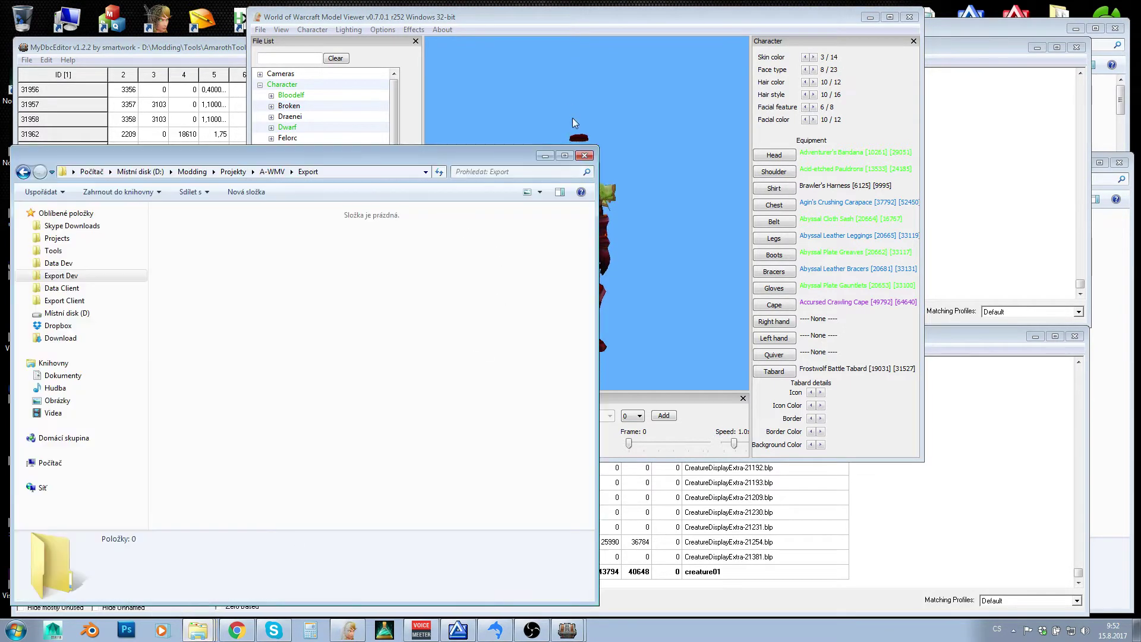
drag(507, 23, 565, 38)
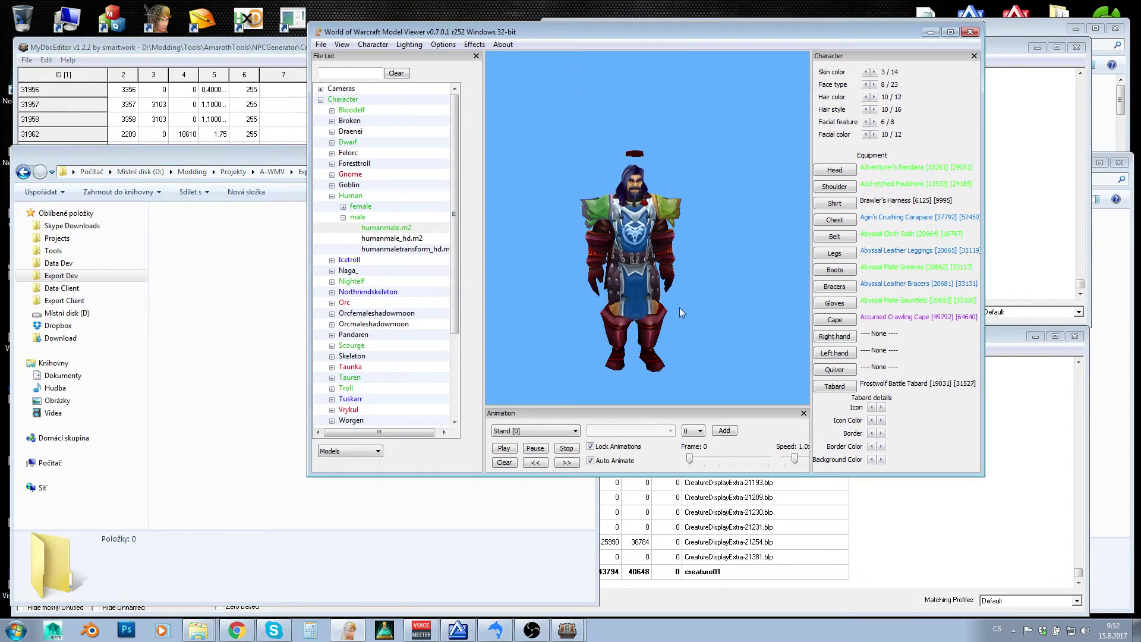
Export the dressed human male model in X3D format as humanmale.x3d into D:\Modding\Projekty\A-WMV\Export.
click(321, 46)
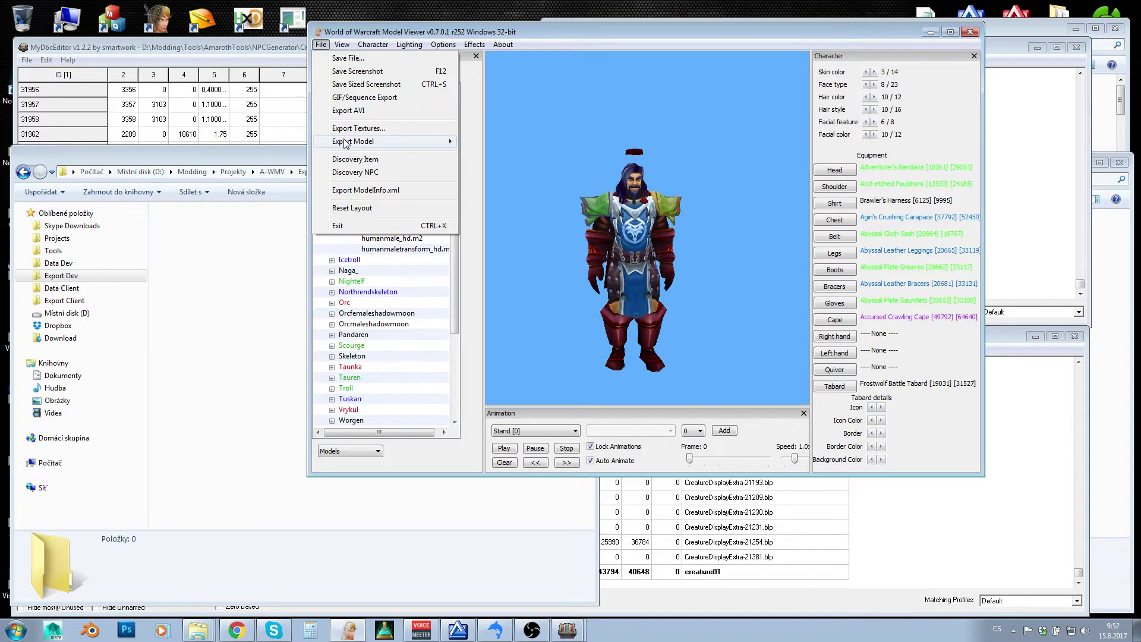
mouse_move(346, 143)
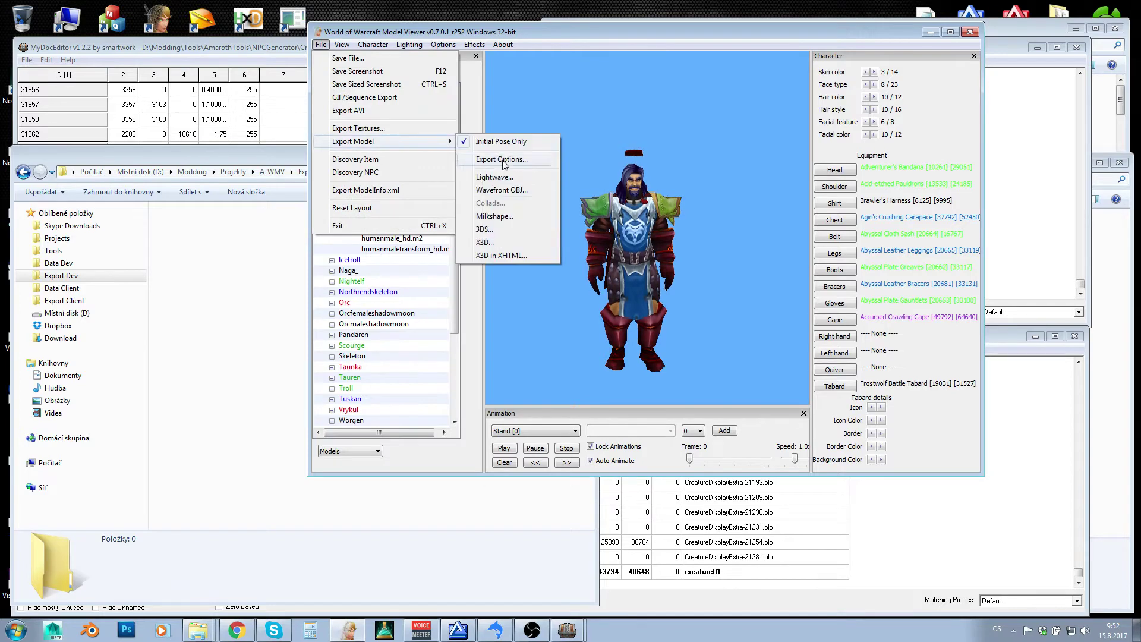
click(484, 243)
click(256, 156)
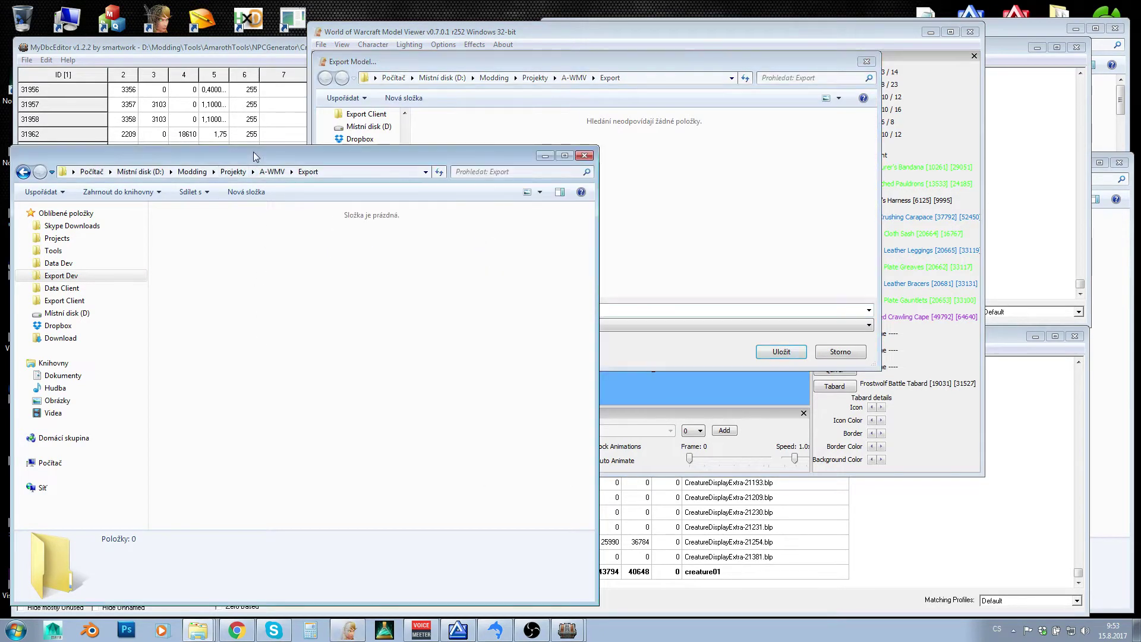
click(358, 175)
click(649, 78)
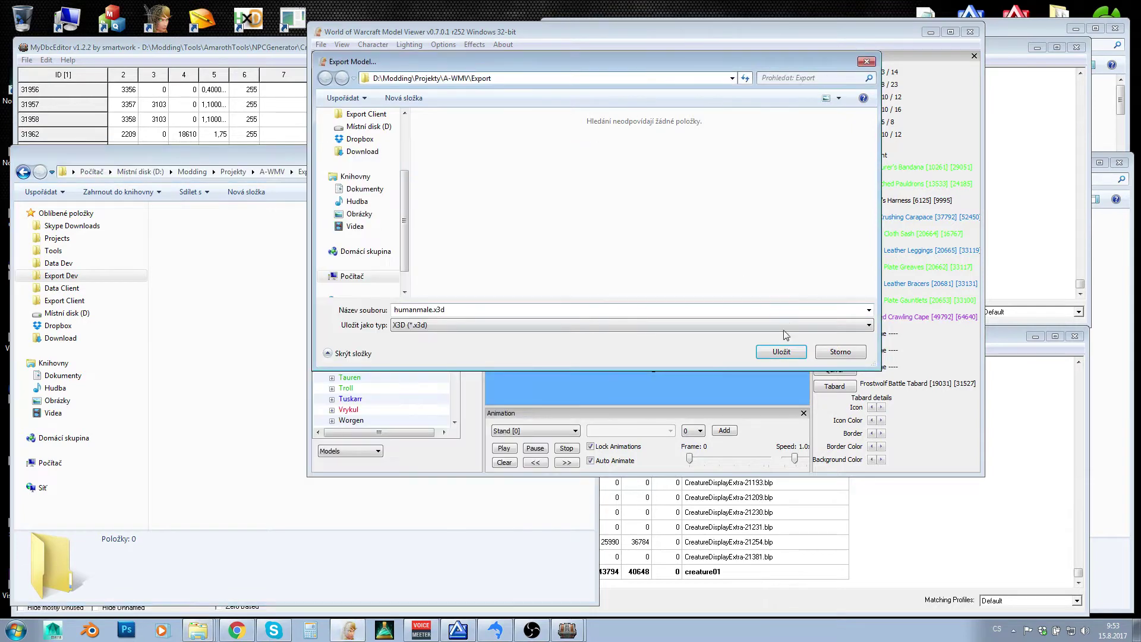
click(780, 351)
Delete humanmale.x3d, humanmale_1.png and humanmale_3.png from the Export folder, keeping only humanmale_0.png.
click(228, 338)
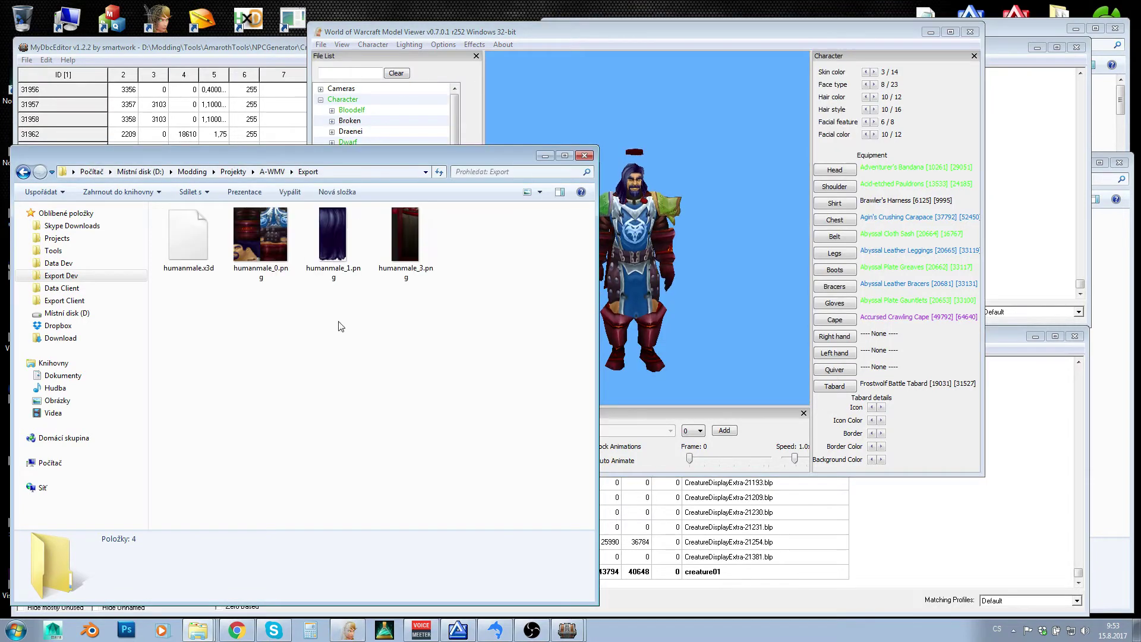
click(189, 238)
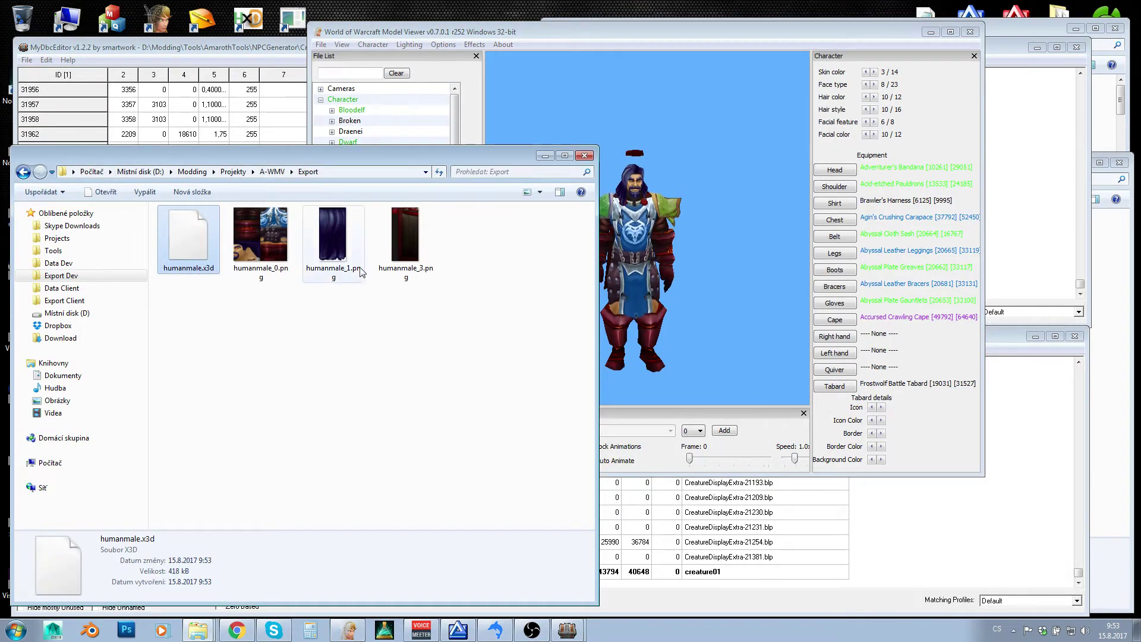
ctrl+click(357, 262)
ctrl+click(411, 247)
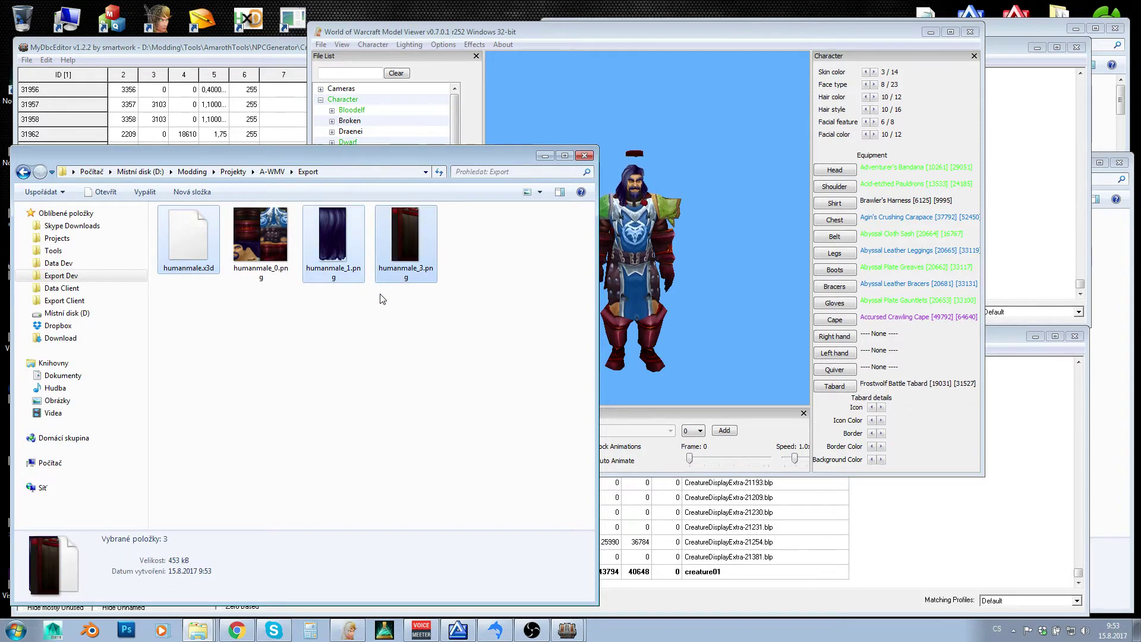
key(Delete)
key(Return)
View the exported body texture humanmale_0.png in the photo viewer and close it again.
click(190, 220)
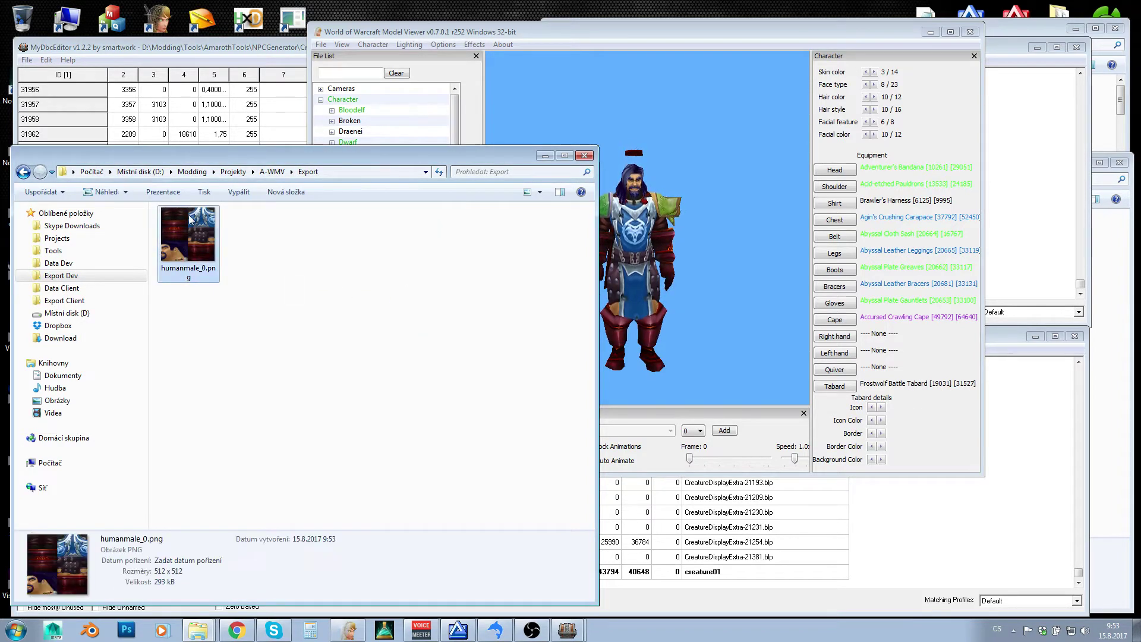
click(224, 357)
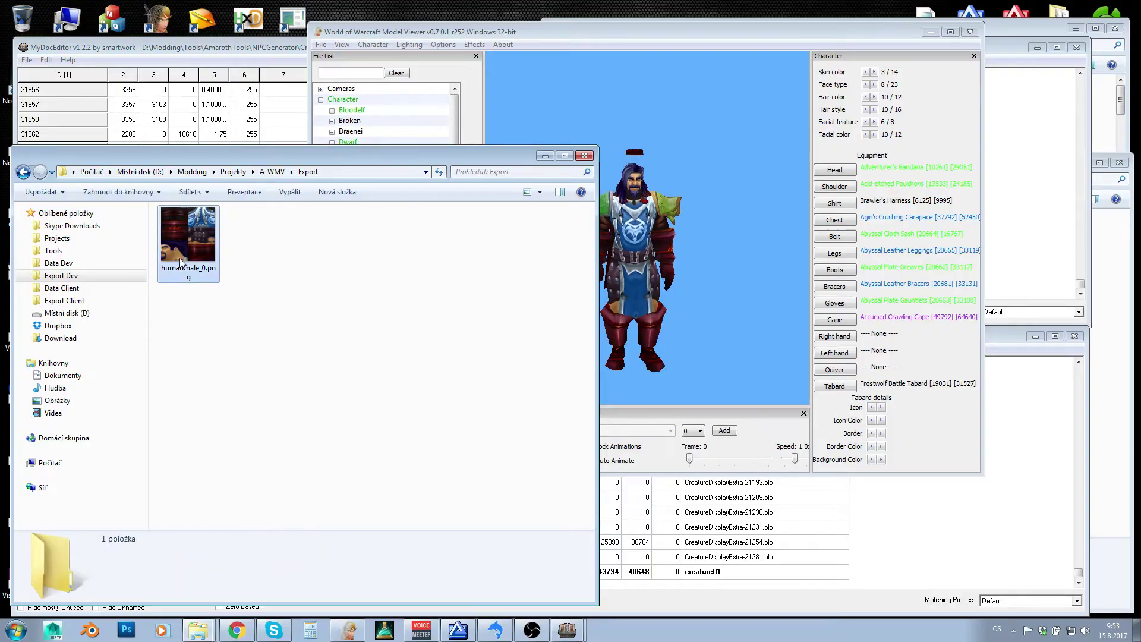
double_click(182, 262)
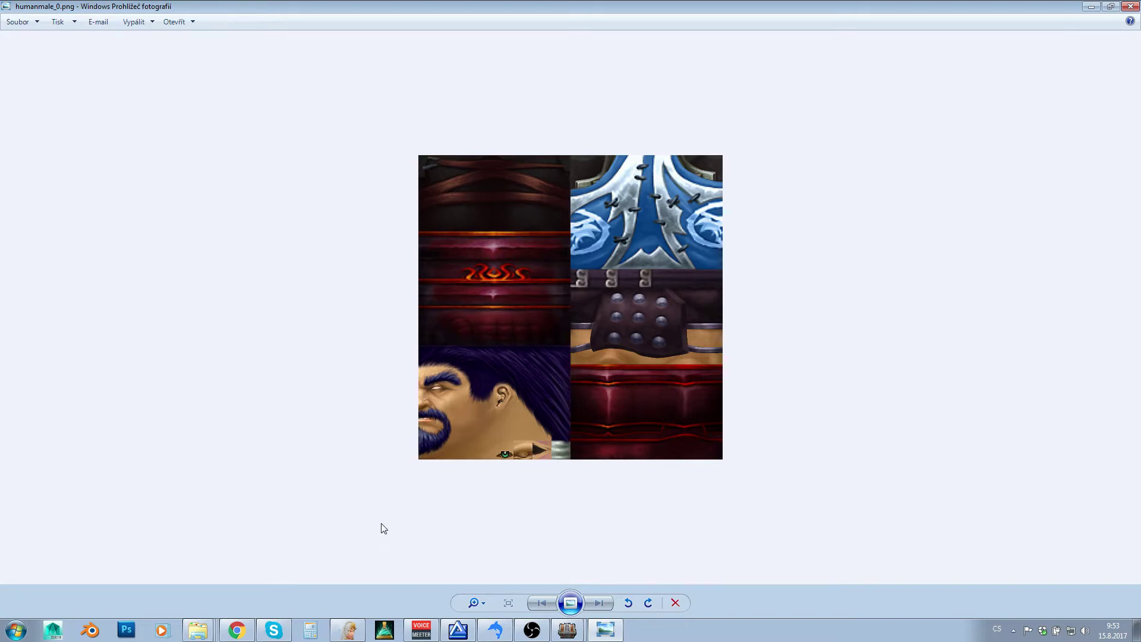
click(1125, 6)
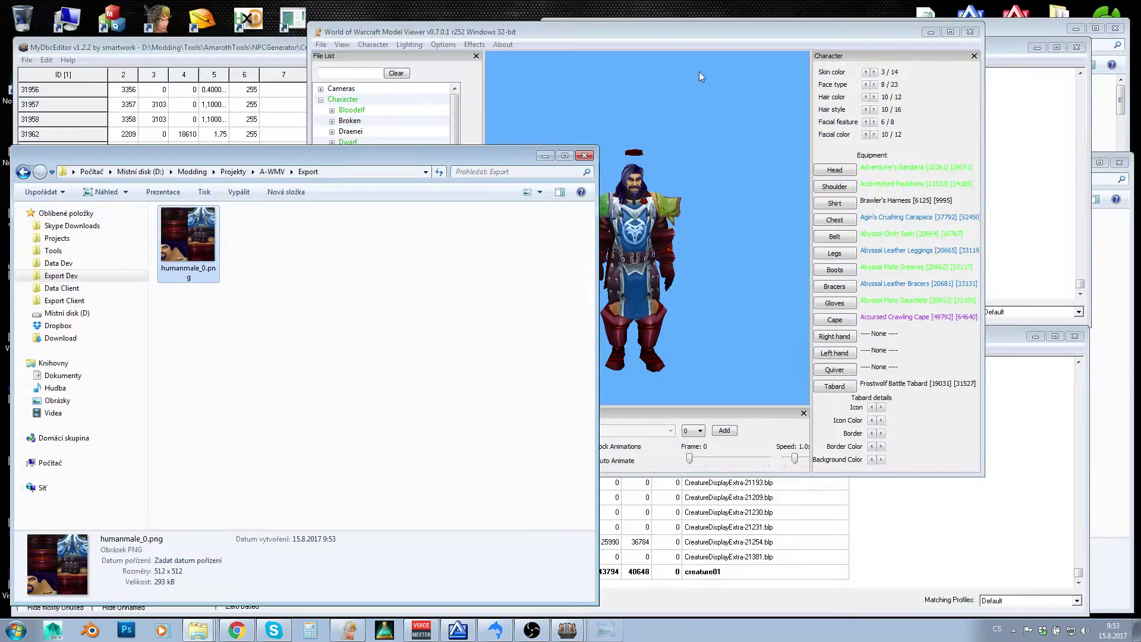
click(203, 269)
text(creature.02png)
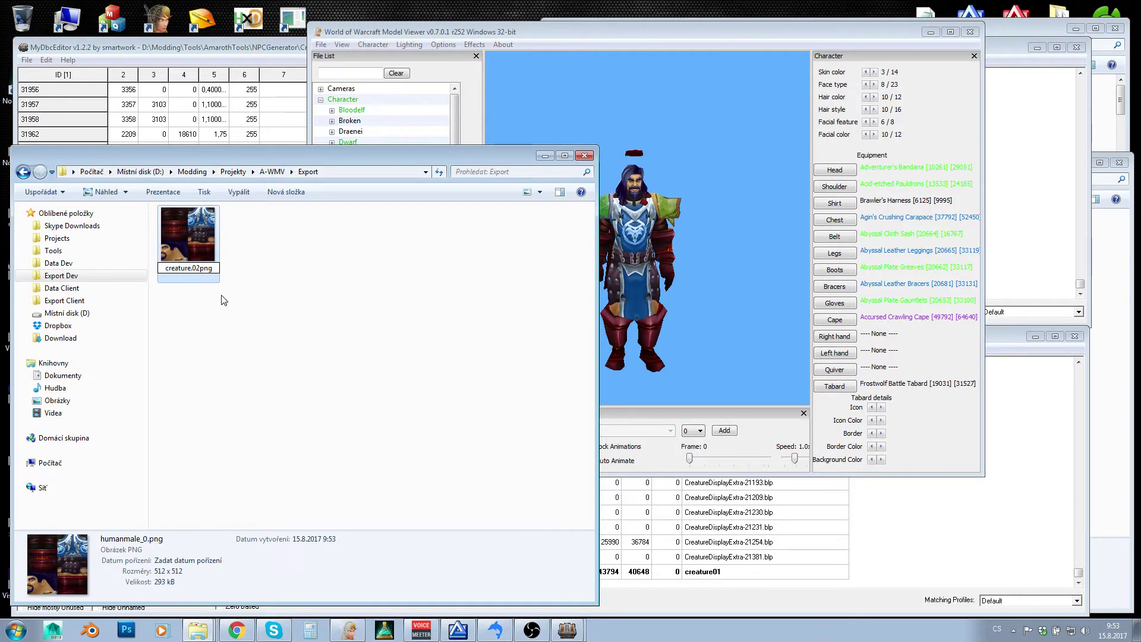
key(Return)
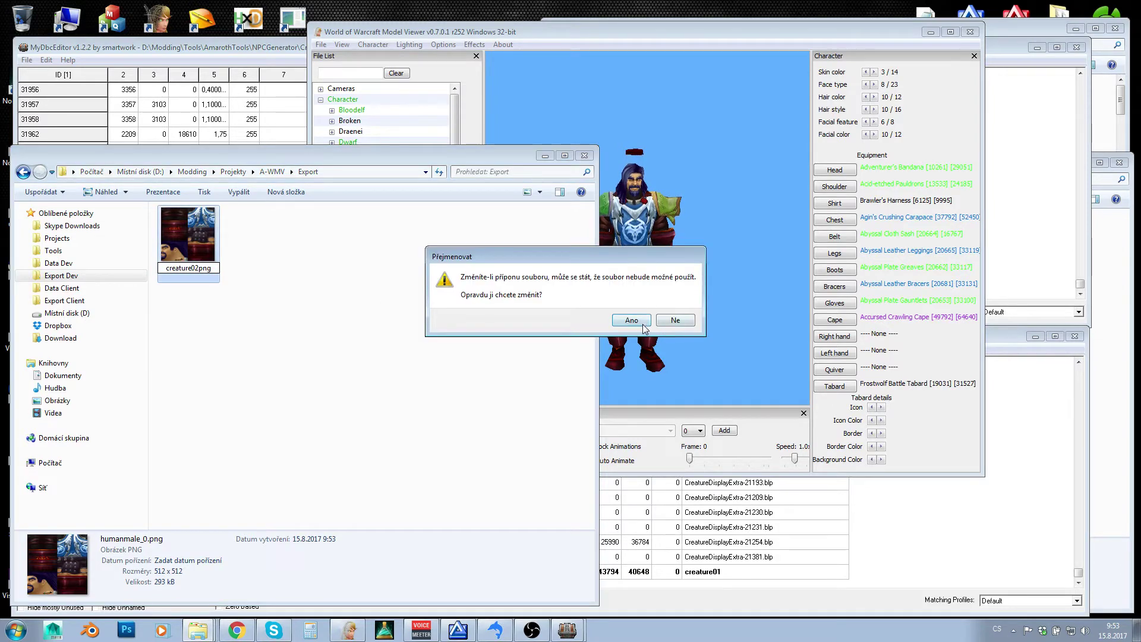
click(669, 321)
Rename the exported body texture humanmale_0.png as creature02.png.
click(214, 272)
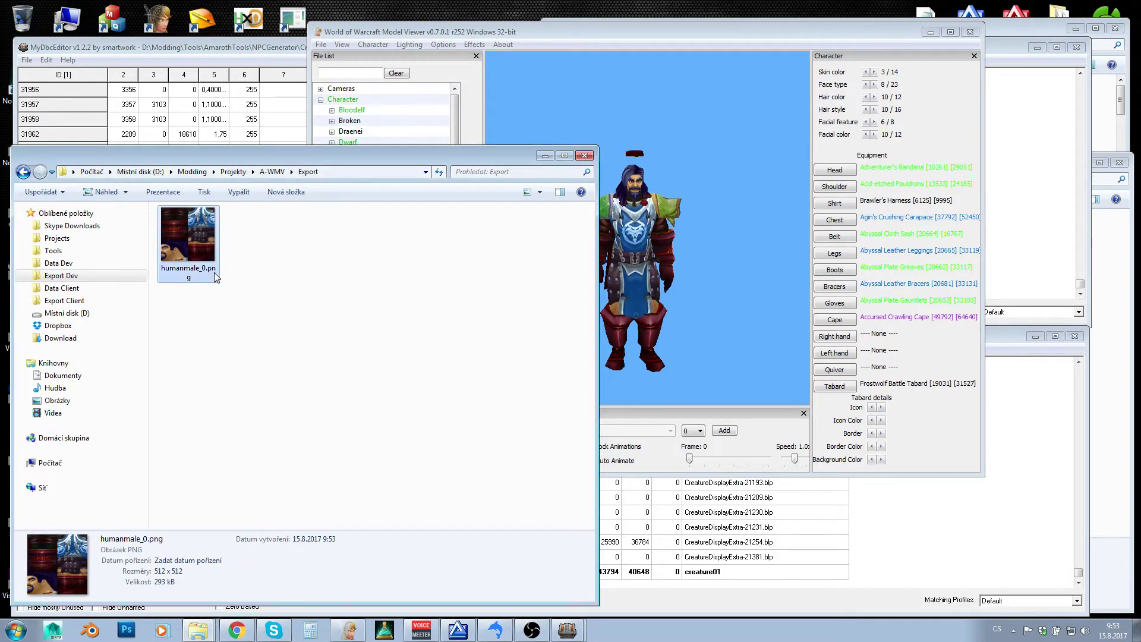
click(203, 270)
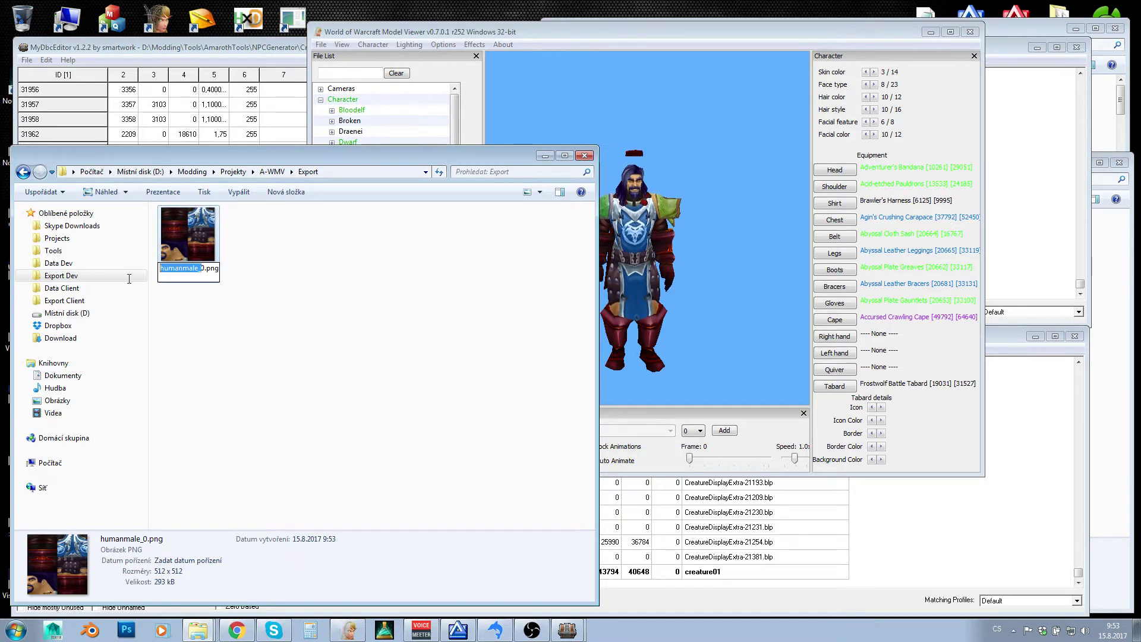
text(creature02)
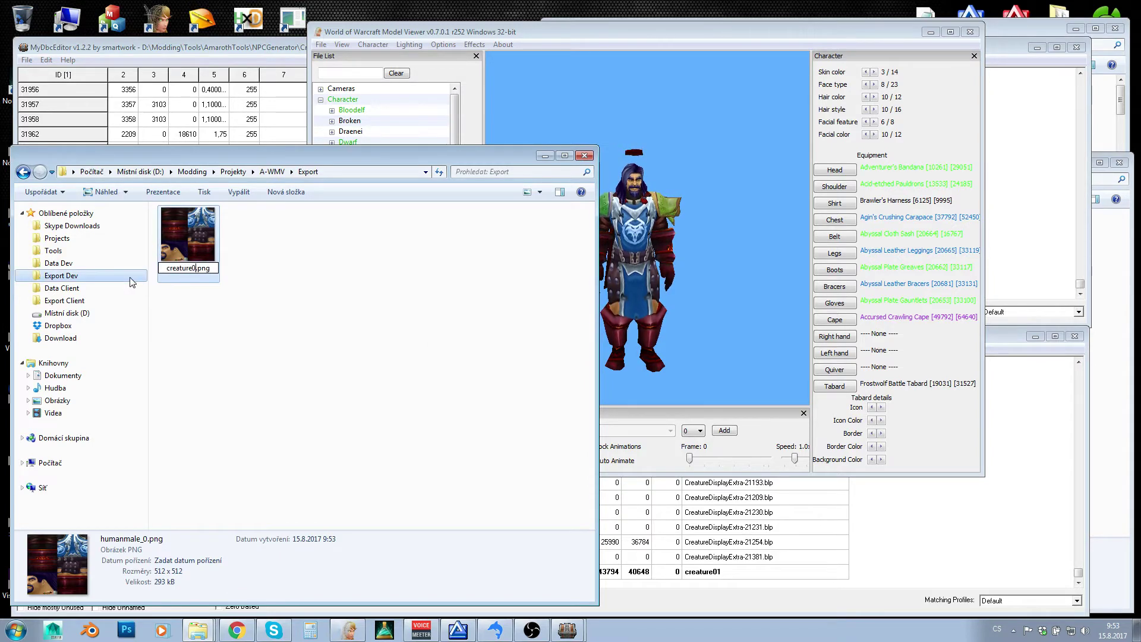
key(Return)
Copy the name creature02 from the texture file and save the model viewer's character under it as a .chr file in the Export folder.
click(182, 280)
click(178, 273)
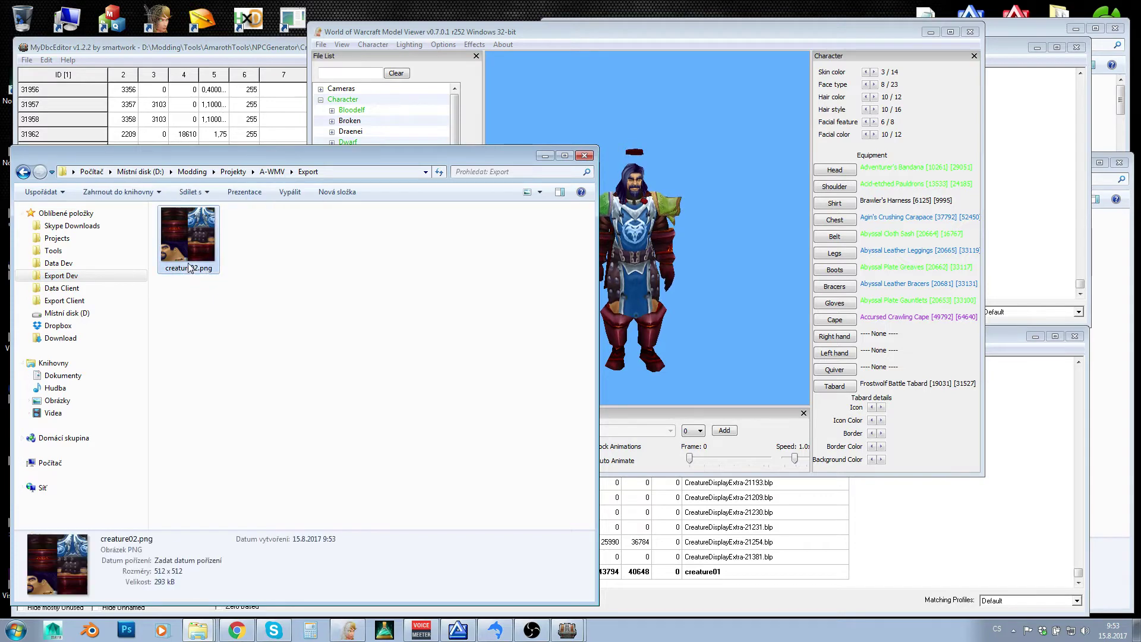
click(176, 273)
key(ctrl+c)
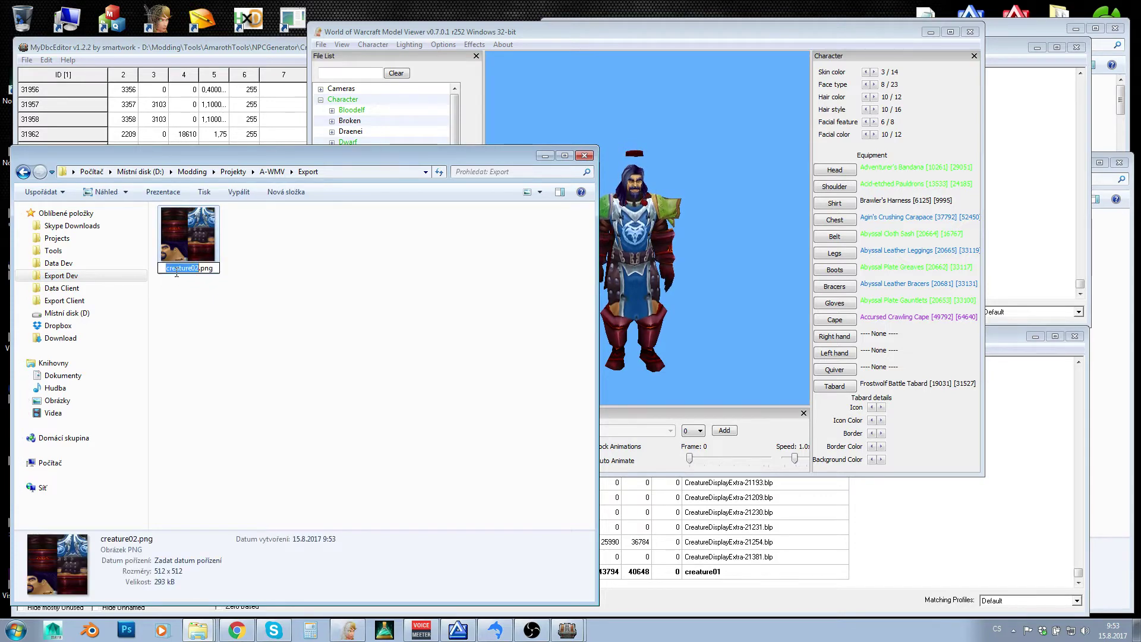
click(257, 319)
click(594, 102)
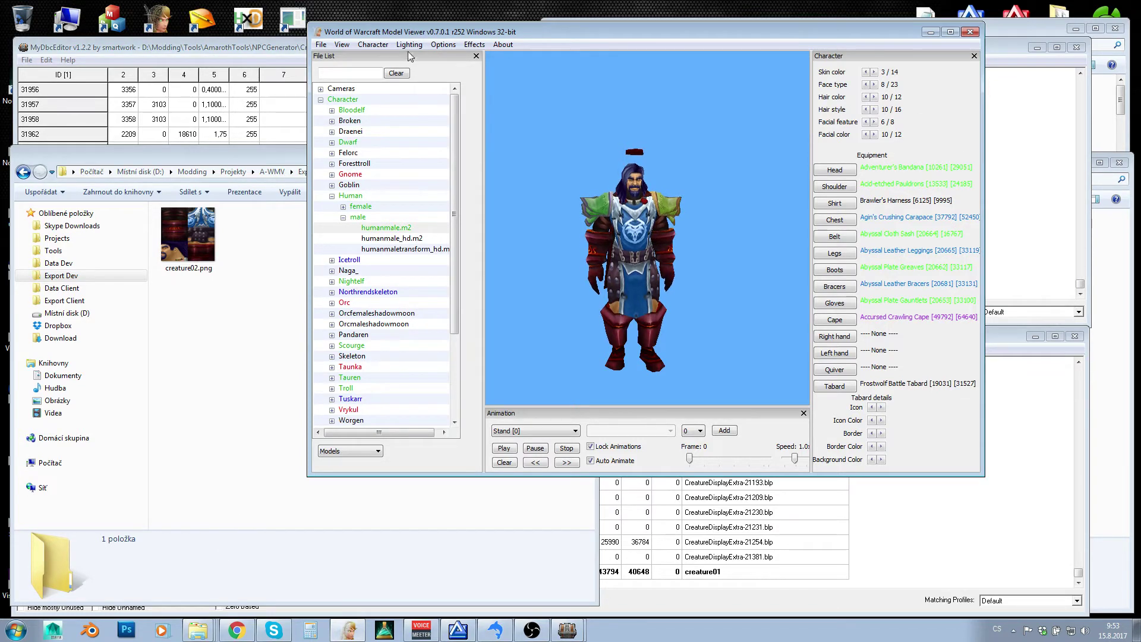
click(364, 46)
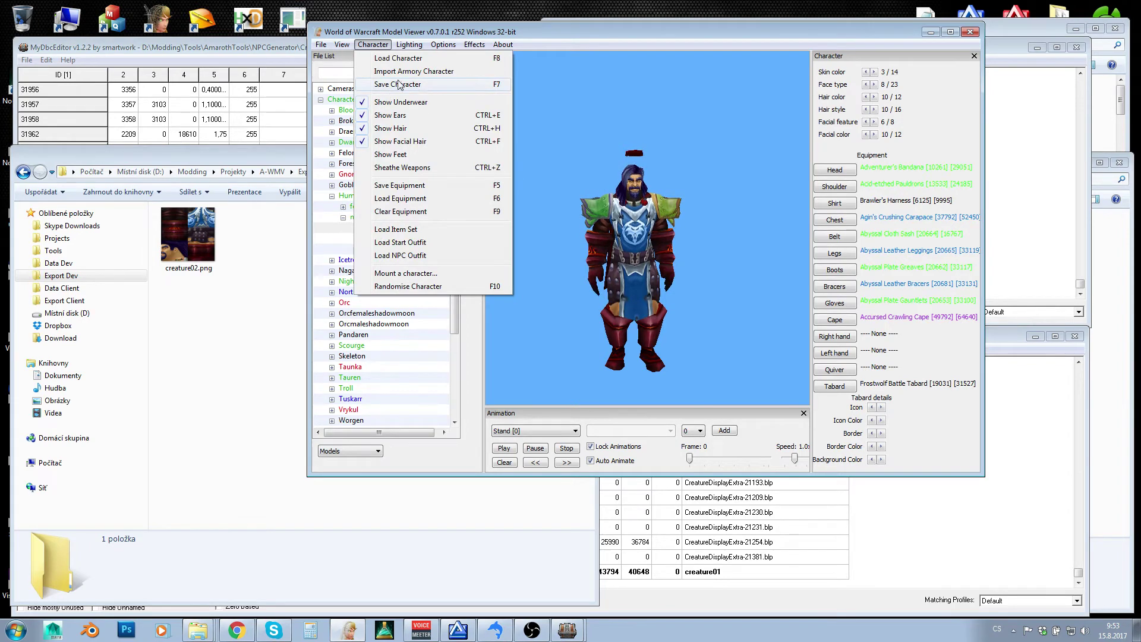
click(483, 85)
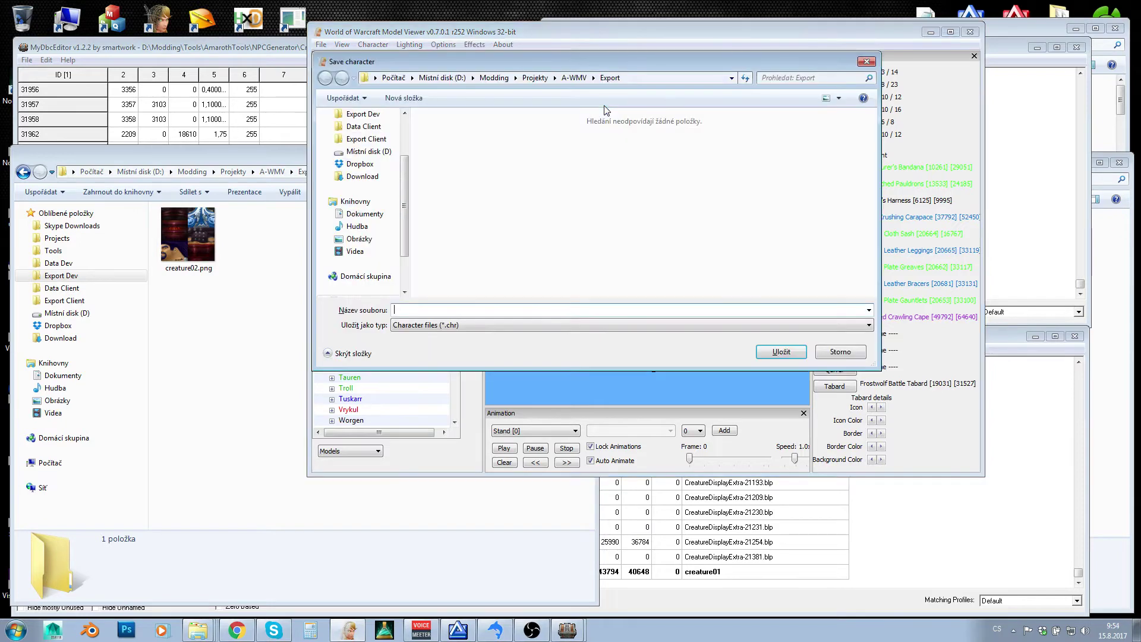
key(ctrl+v)
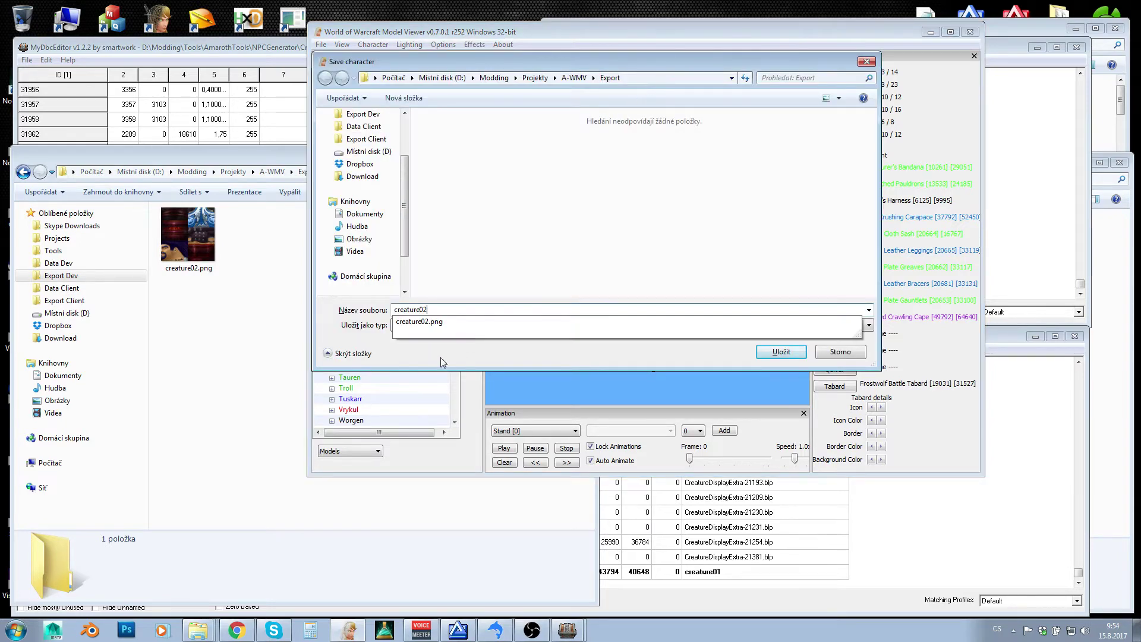
click(778, 354)
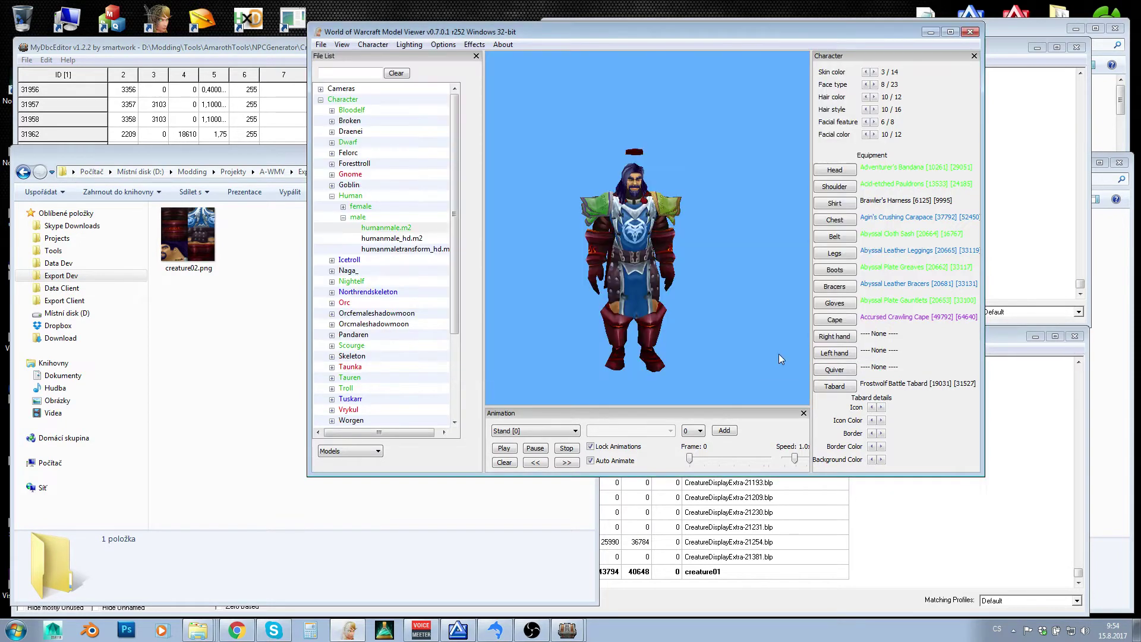
Open creature02.chr in WordPad to examine the saved model path and item IDs, and close it again.
click(255, 374)
double_click(206, 256)
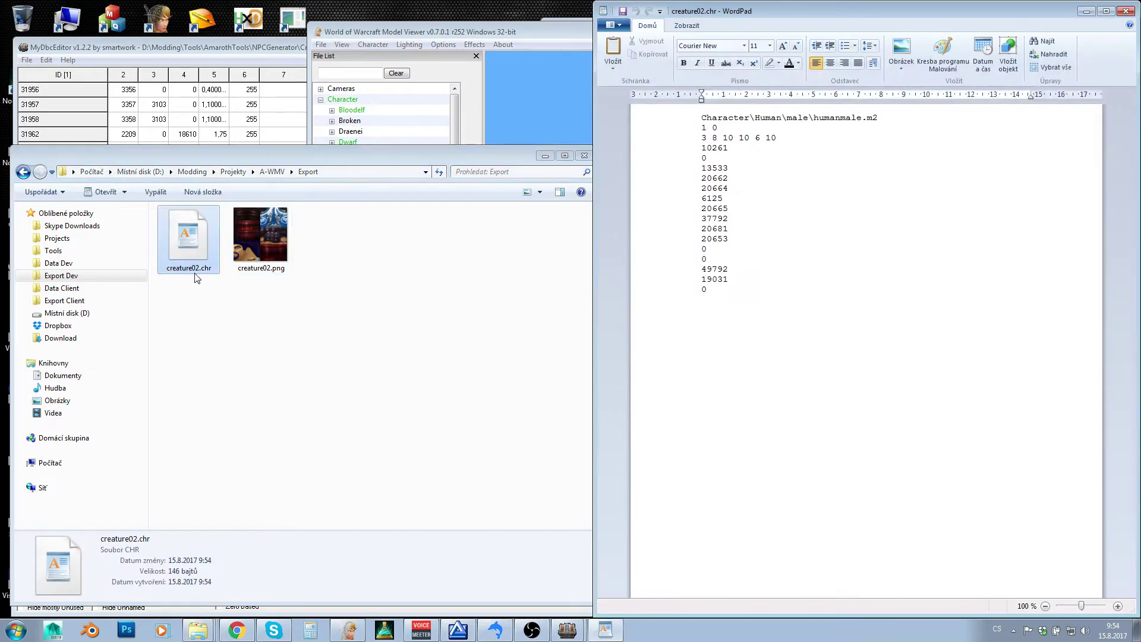
drag(702, 128, 768, 315)
click(767, 322)
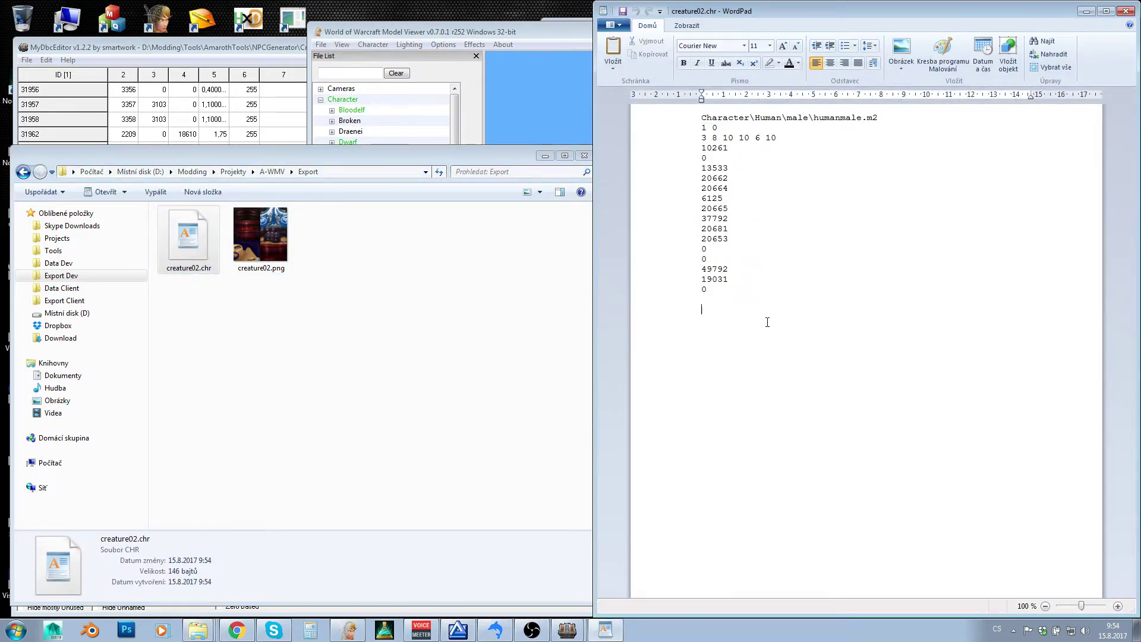
click(1130, 12)
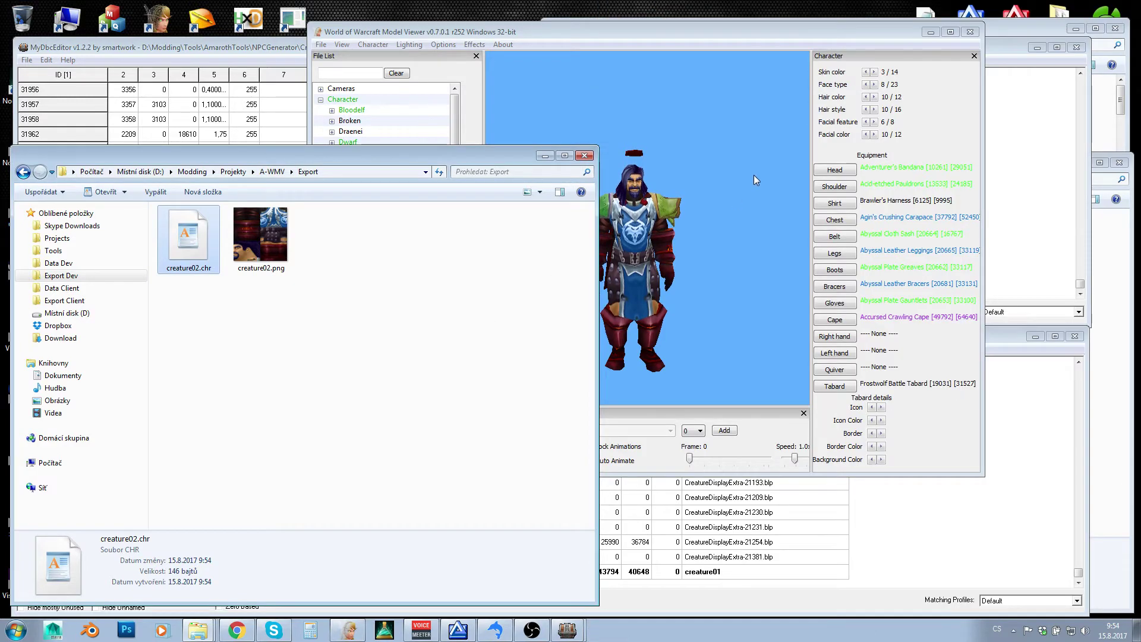
Convert creature02.png to BLP with BLPConverter and check the resulting files in the Export folder.
click(266, 260)
right_click(256, 235)
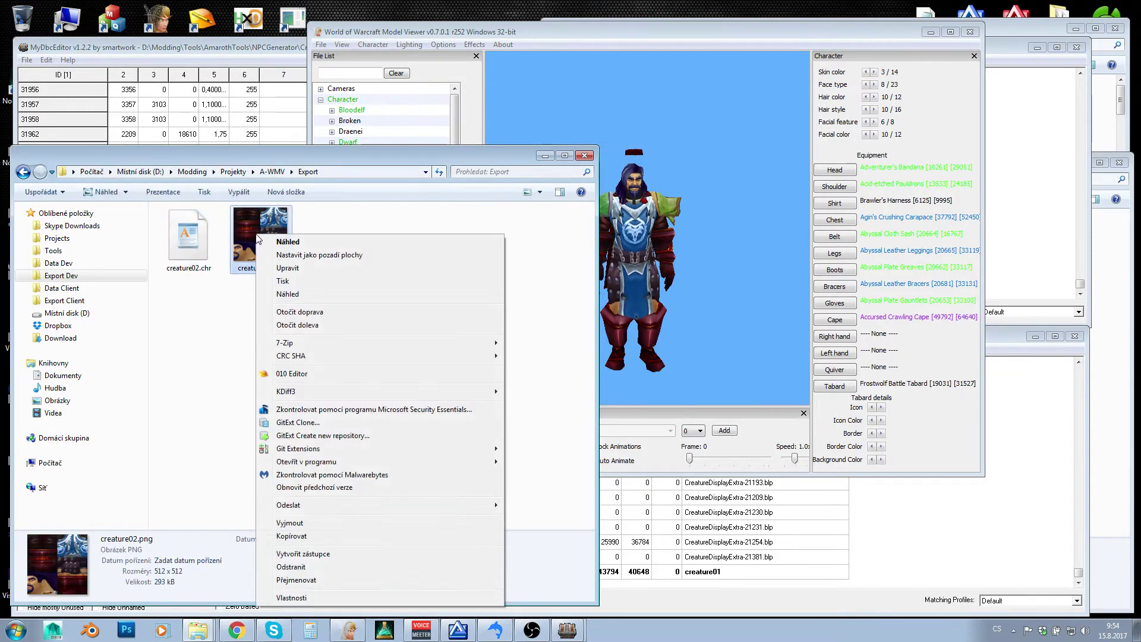
mouse_move(351, 462)
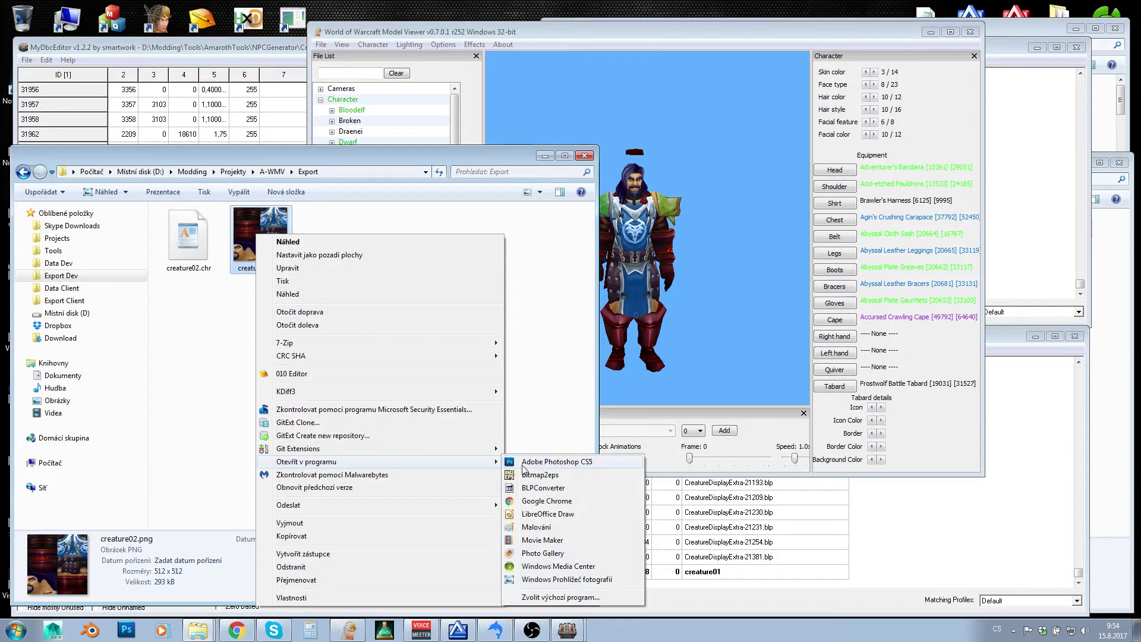
click(571, 486)
click(781, 133)
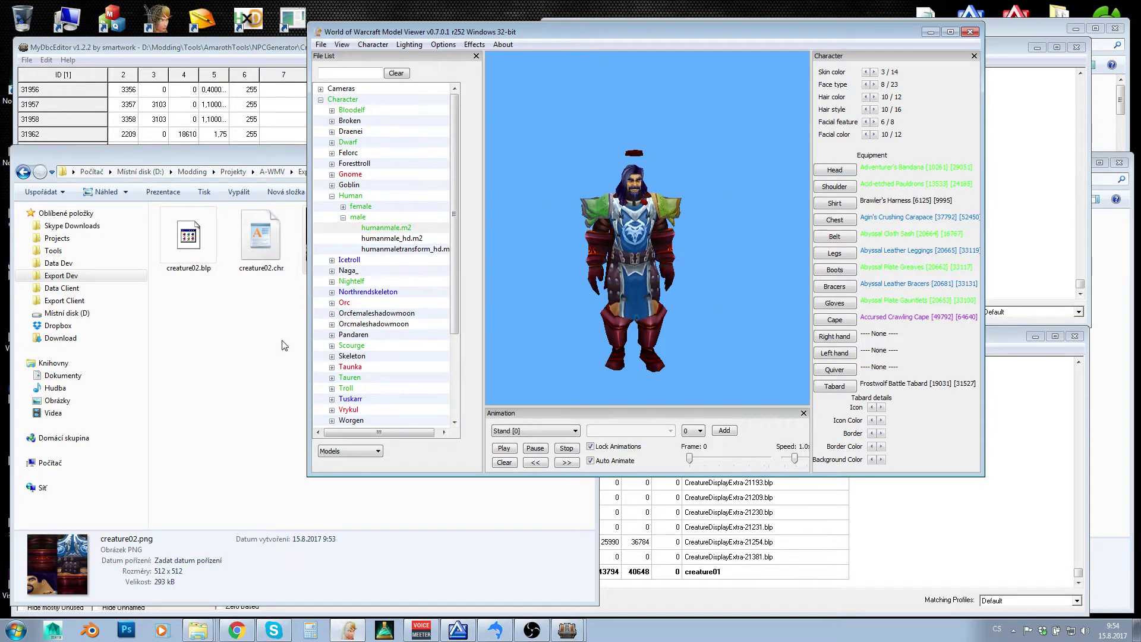
click(294, 297)
click(248, 243)
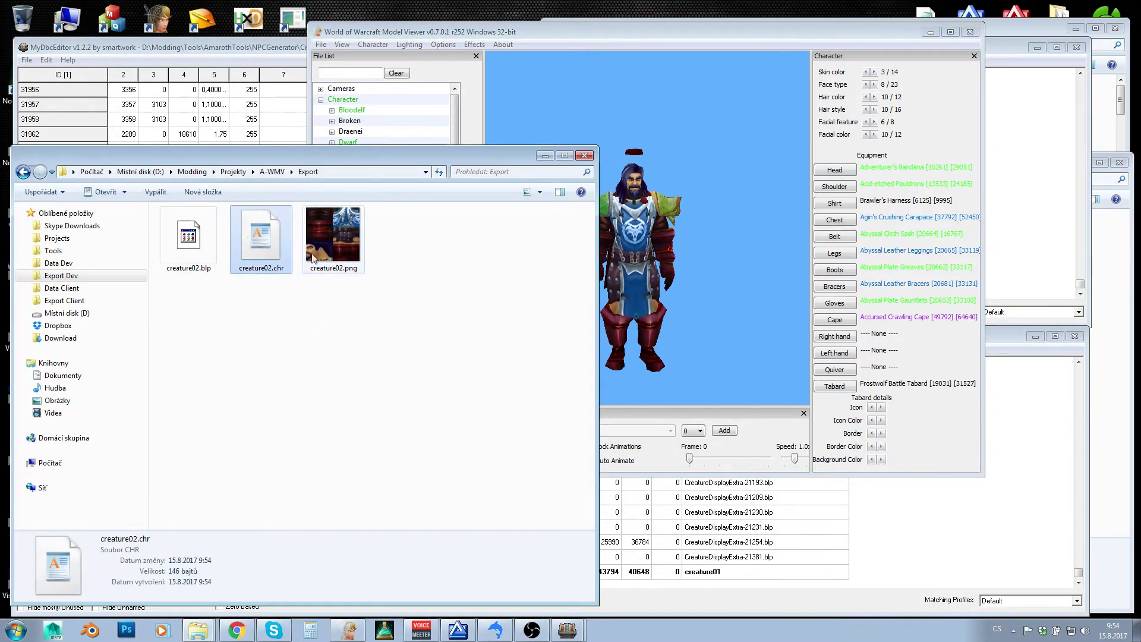
click(196, 267)
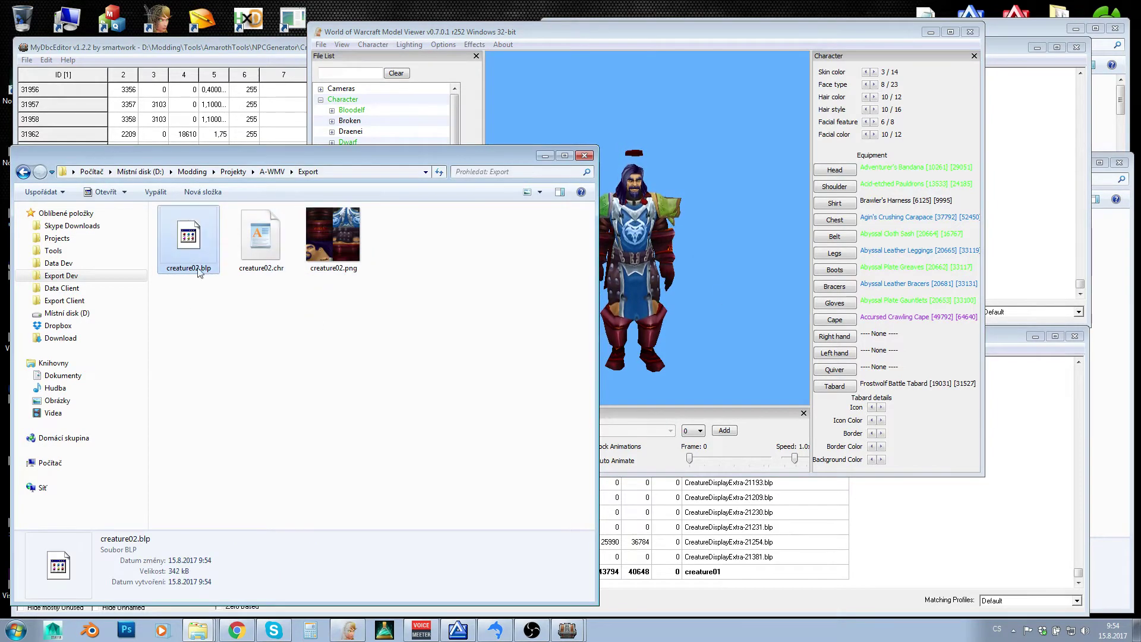
Close the World of Warcraft Model Viewer and both MyDbcEditor windows.
click(727, 197)
click(968, 33)
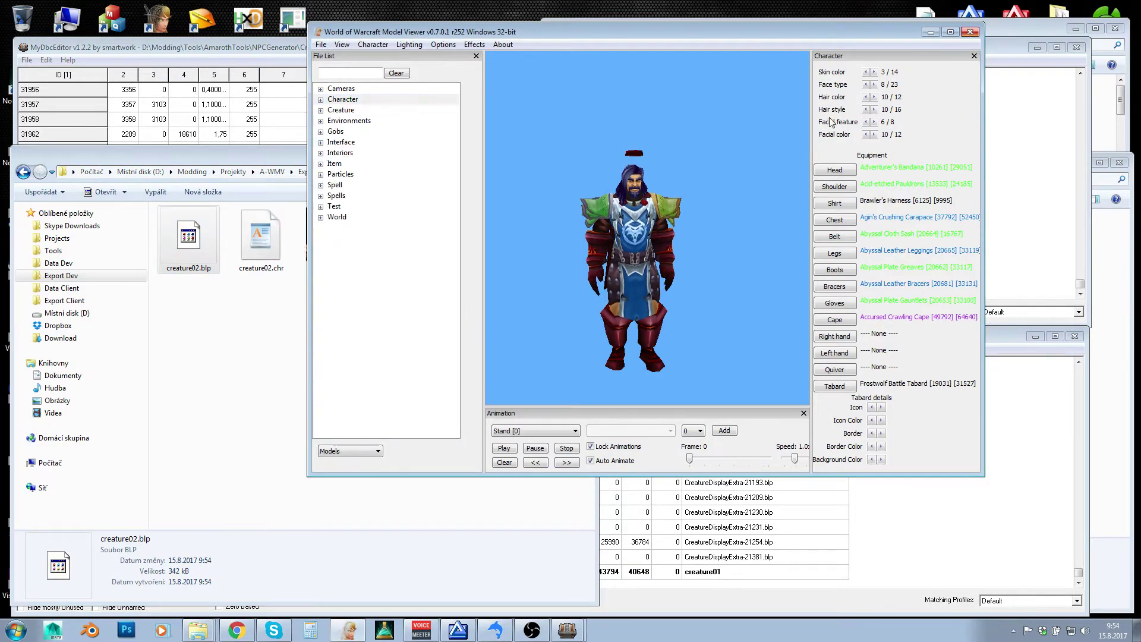
click(1077, 47)
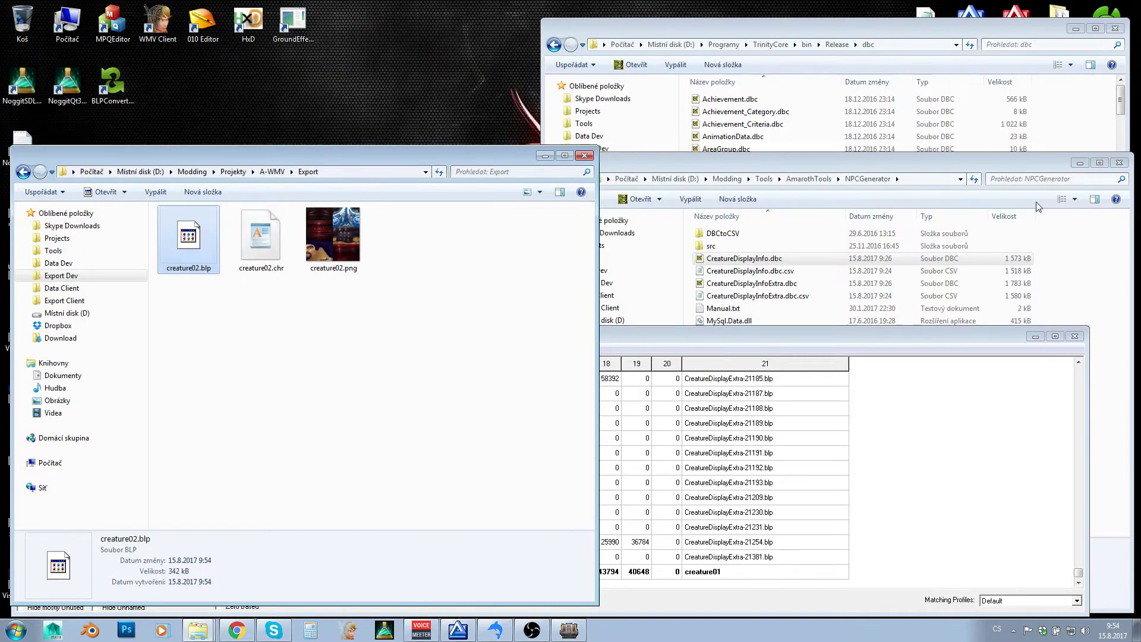
click(1075, 336)
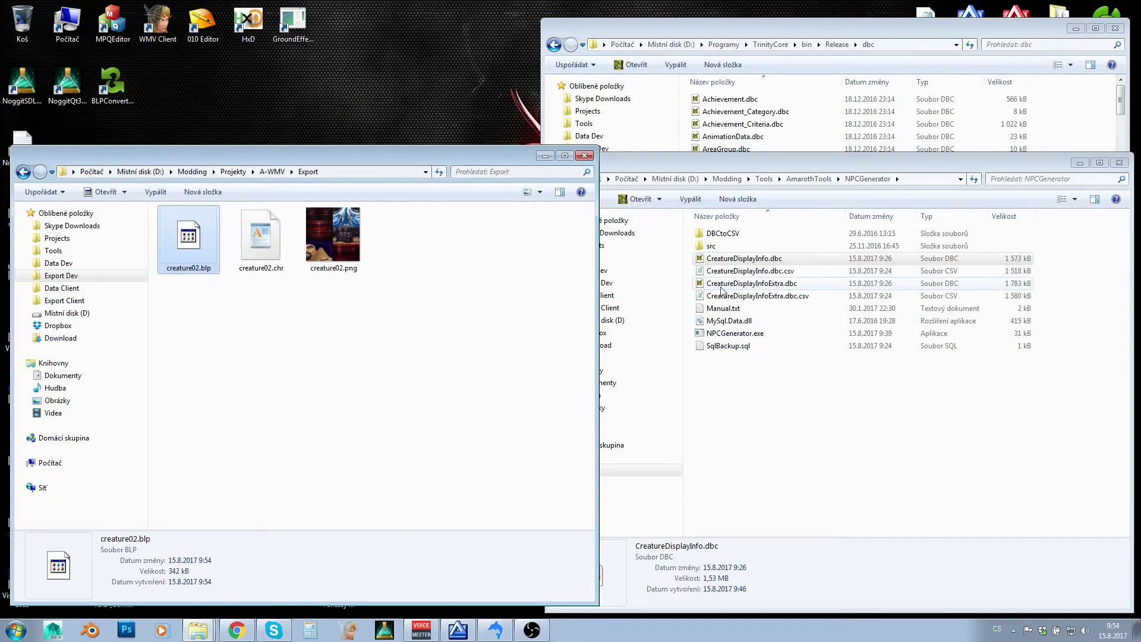
Delete the old CreatureDisplayInfo.dbc.csv and CreatureDisplayInfoExtra.dbc.csv from the NPCGenerator folder.
click(748, 272)
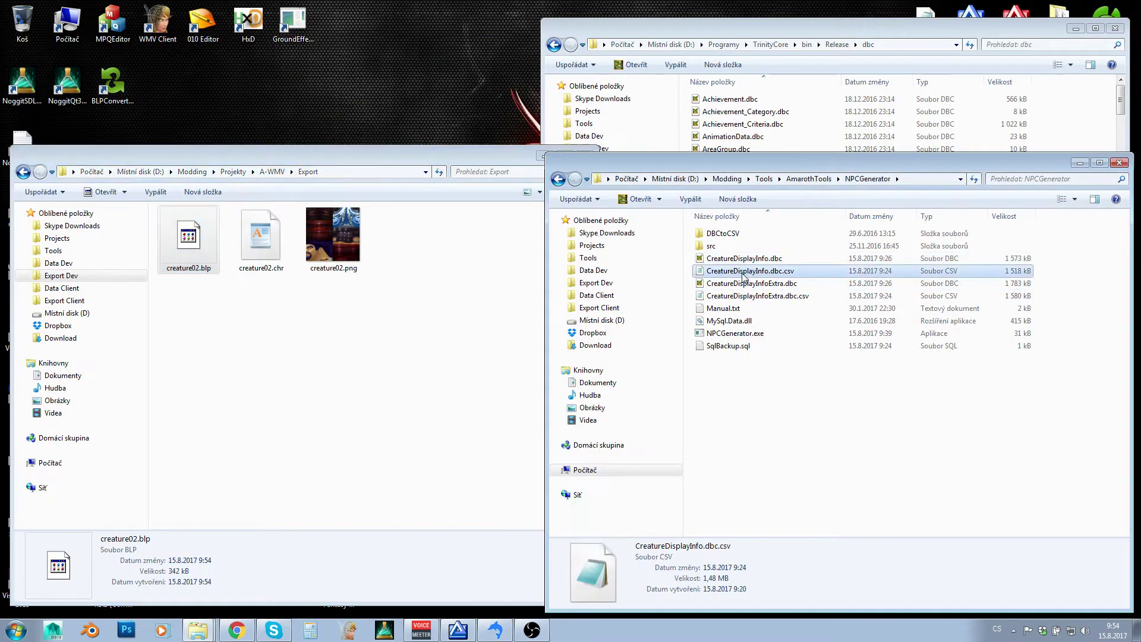
ctrl+click(744, 296)
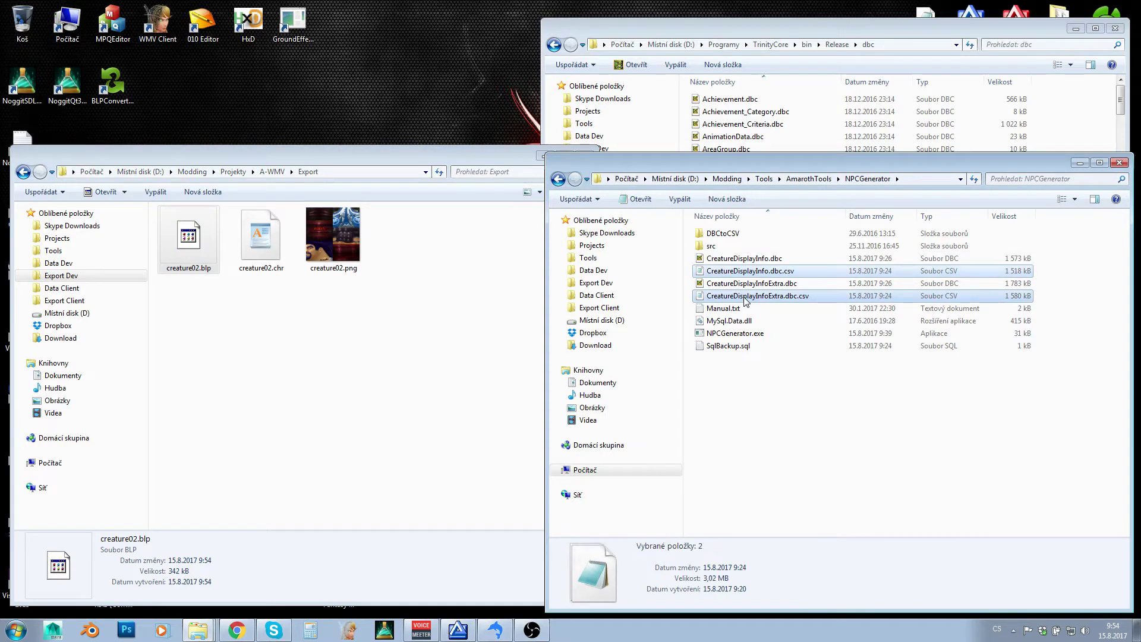
key(Delete)
key(Return)
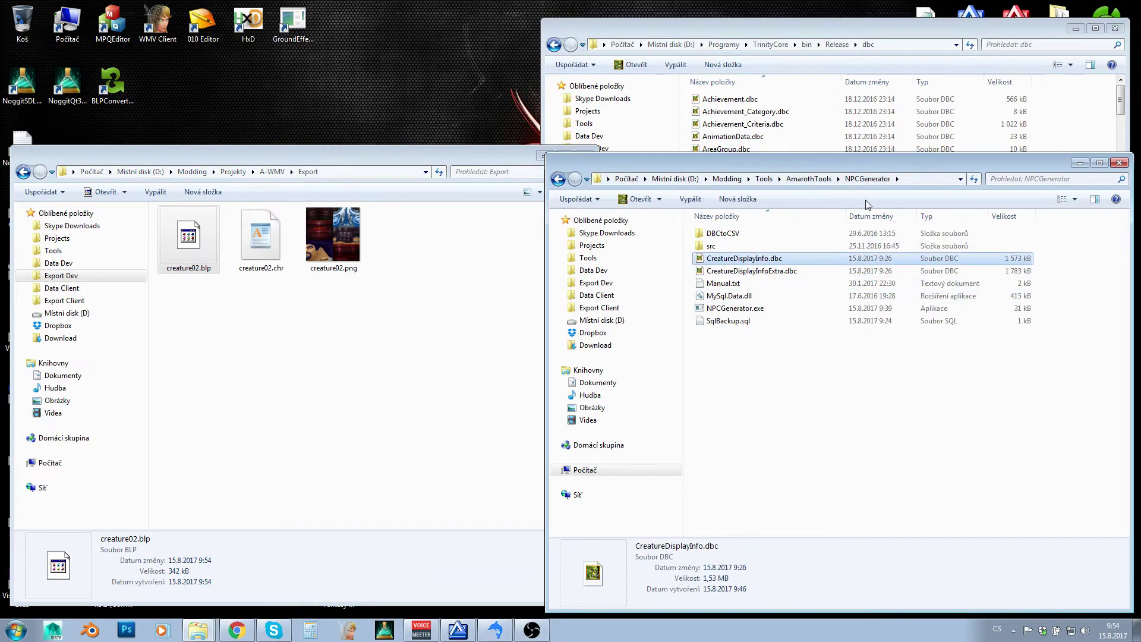
Go up to the Modding folder and browse through Tools and AmarothTools back into NPCGenerator.
click(905, 179)
click(723, 283)
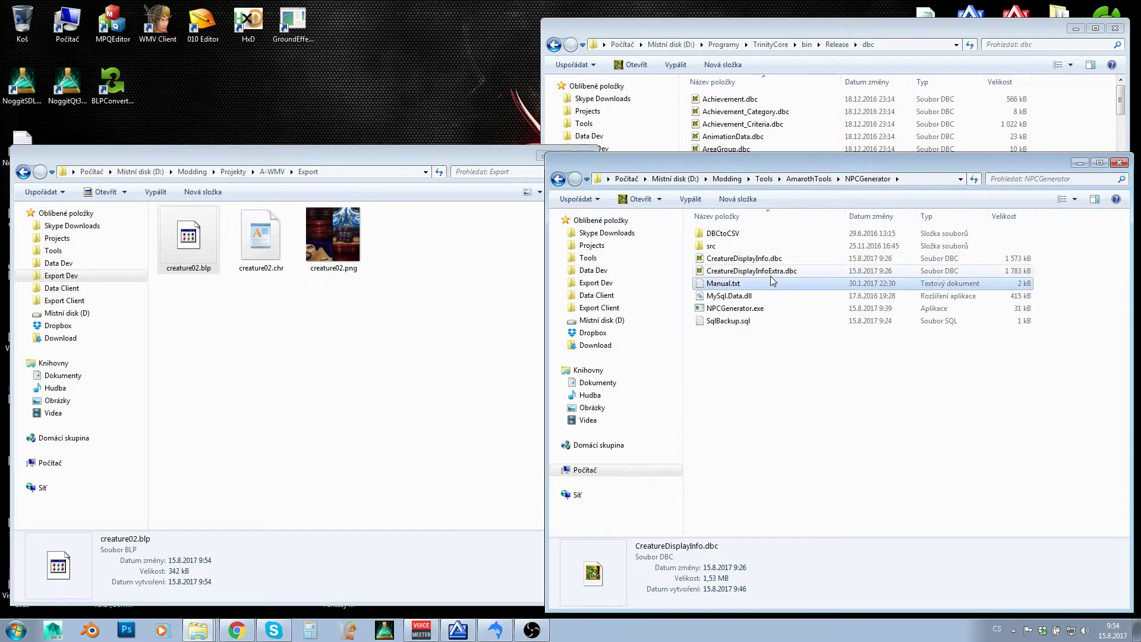
click(741, 181)
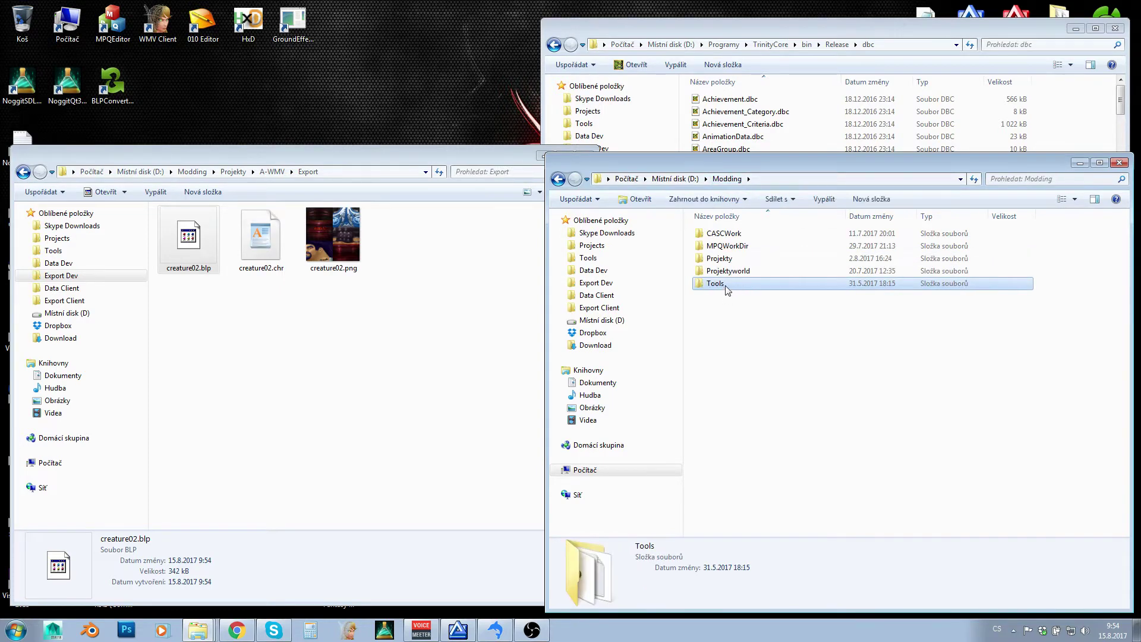
double_click(726, 284)
double_click(761, 239)
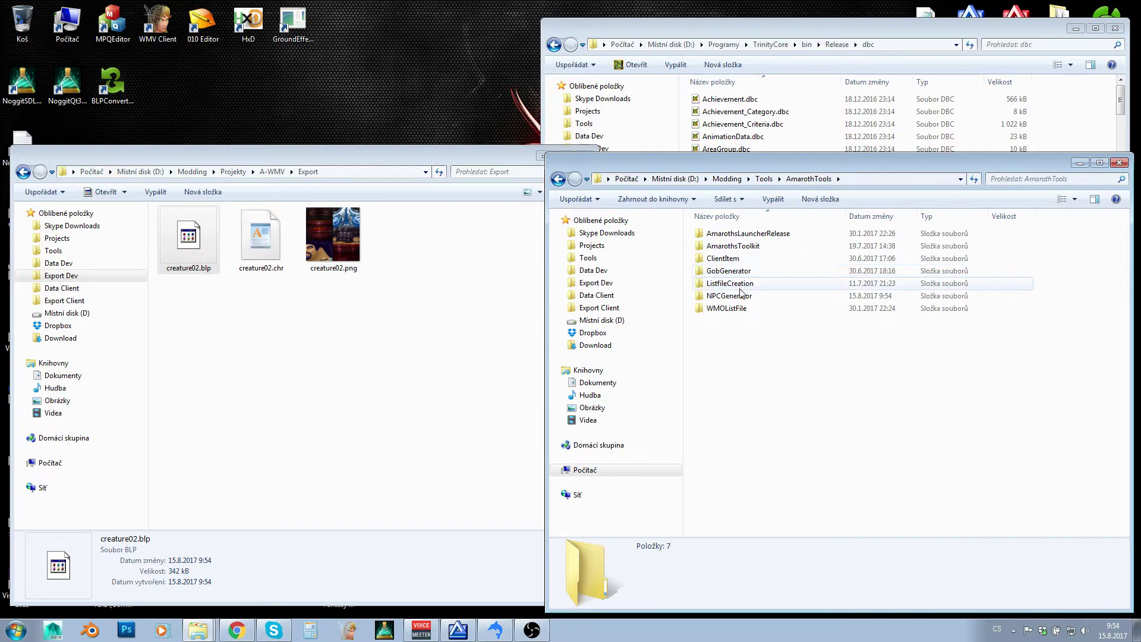
double_click(734, 296)
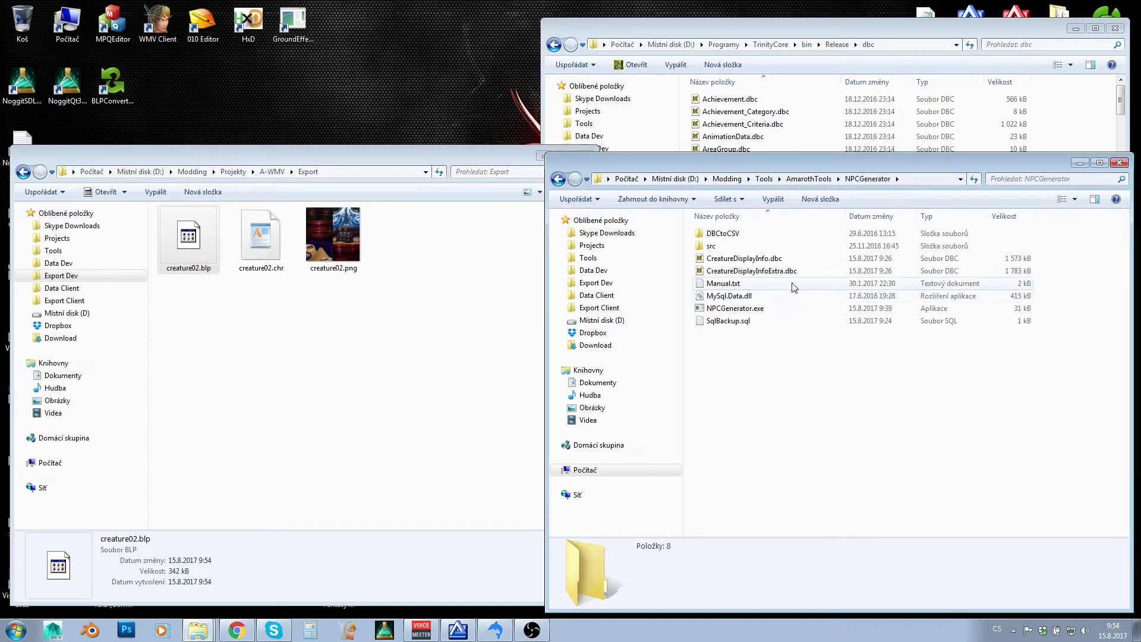
Convert CreatureDisplayInfo.dbc and CreatureDisplayInfoExtra.dbc to CSV with nneonneo's DBC<->CSV Converter.
click(754, 259)
right_click(755, 261)
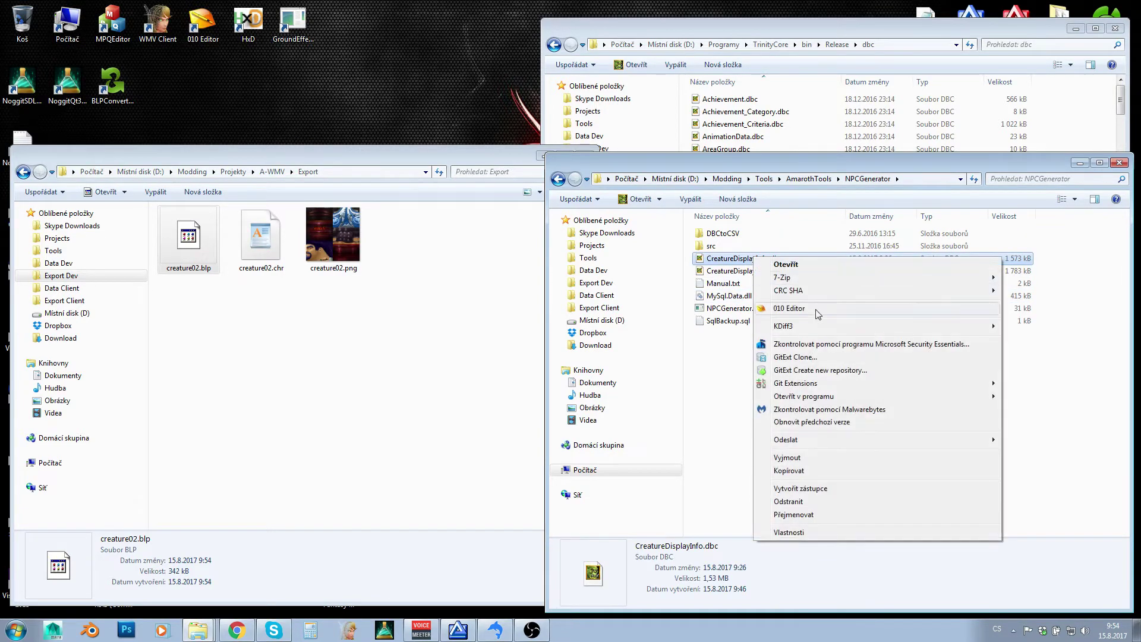
mouse_move(879, 398)
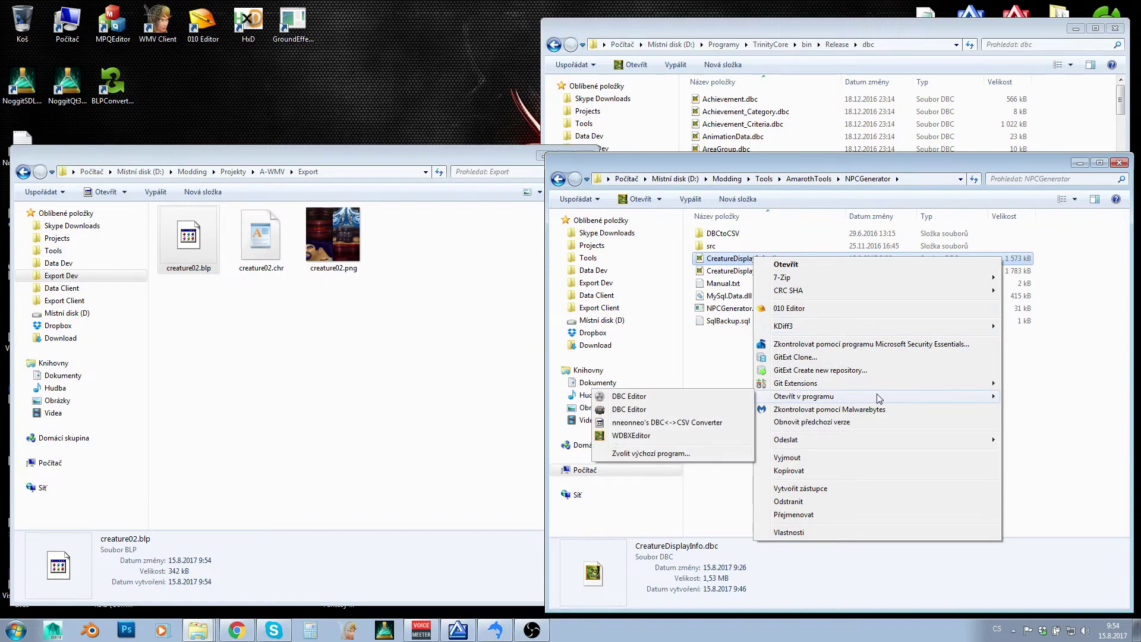
click(684, 424)
click(737, 271)
right_click(766, 271)
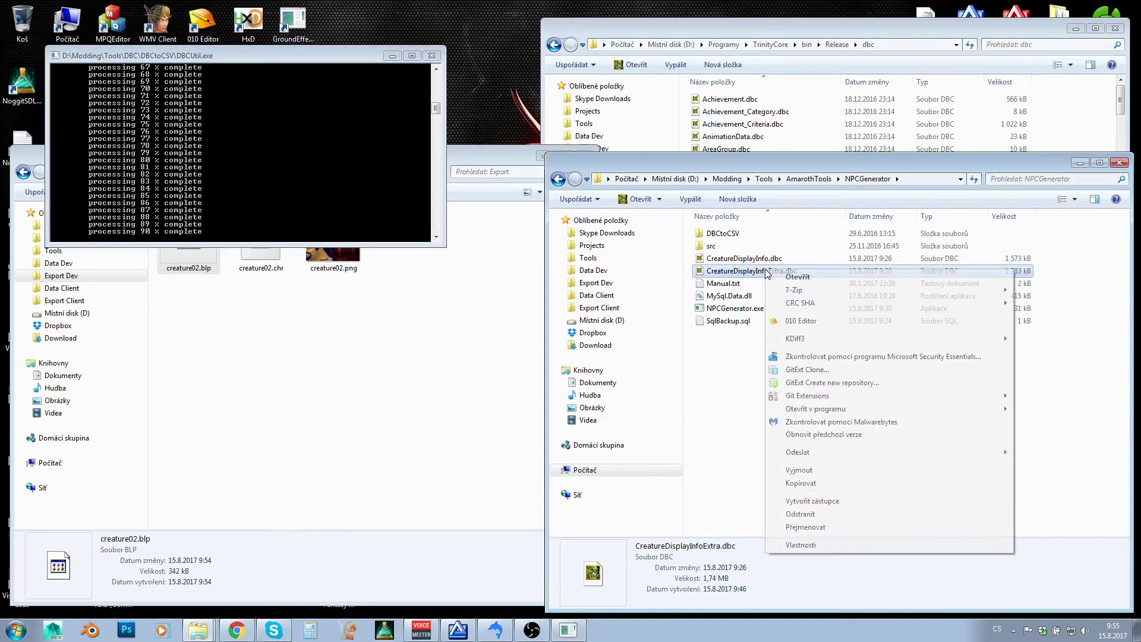
mouse_move(838, 413)
click(670, 437)
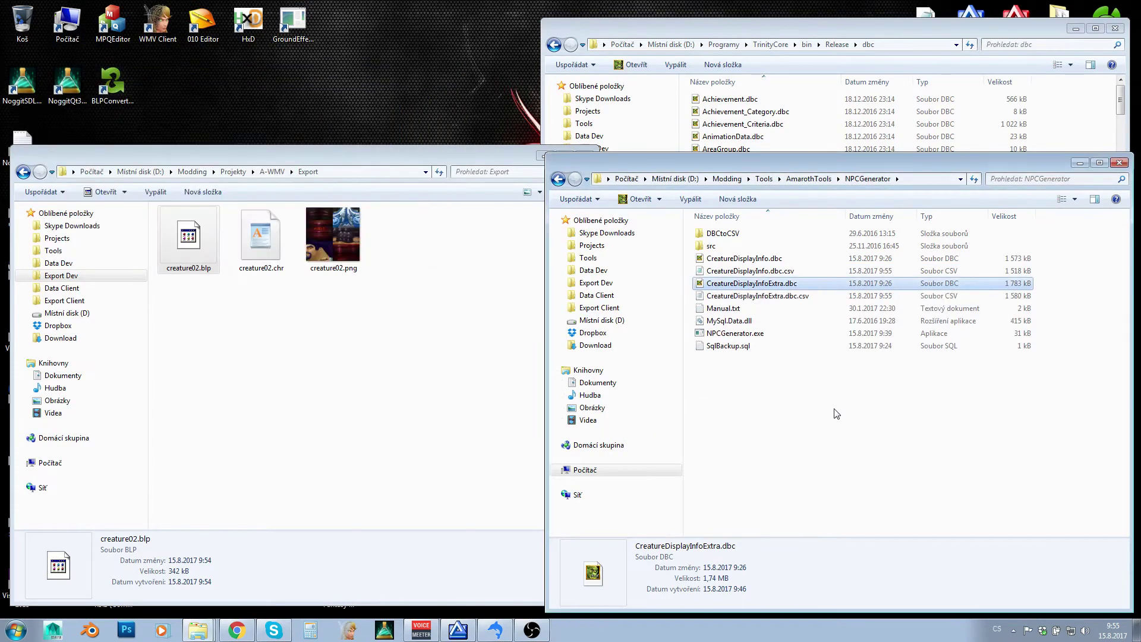
Delete CreatureDisplayInfo.dbc and CreatureDisplayInfoExtra.dbc from the NPCGenerator folder, keeping their CSV versions.
ctrl+click(761, 259)
key(Delete)
key(Return)
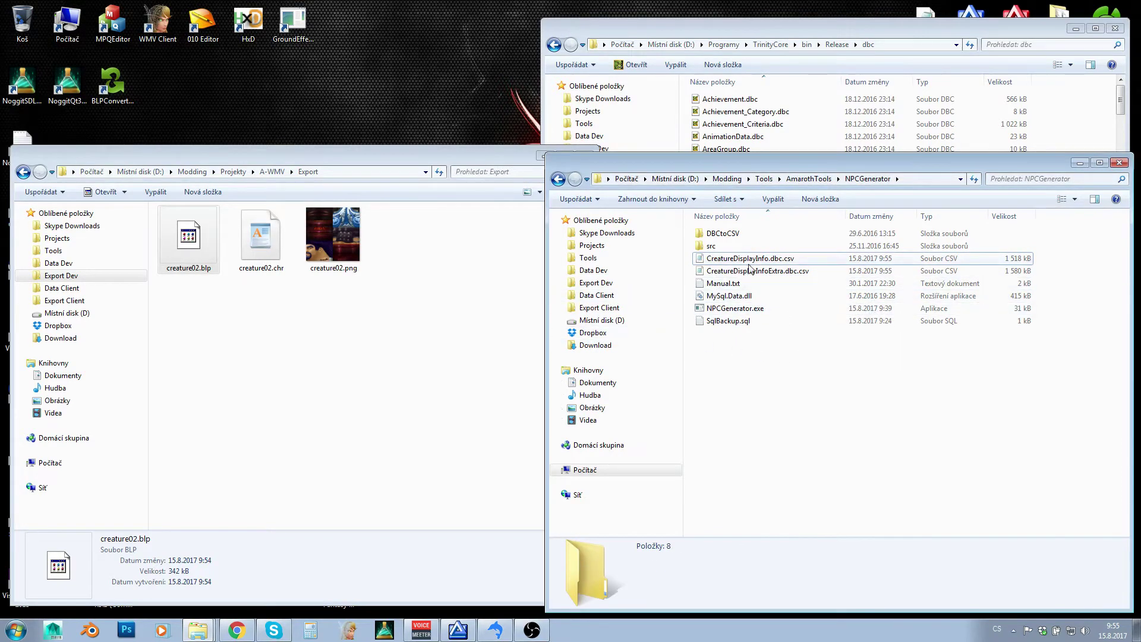
click(745, 260)
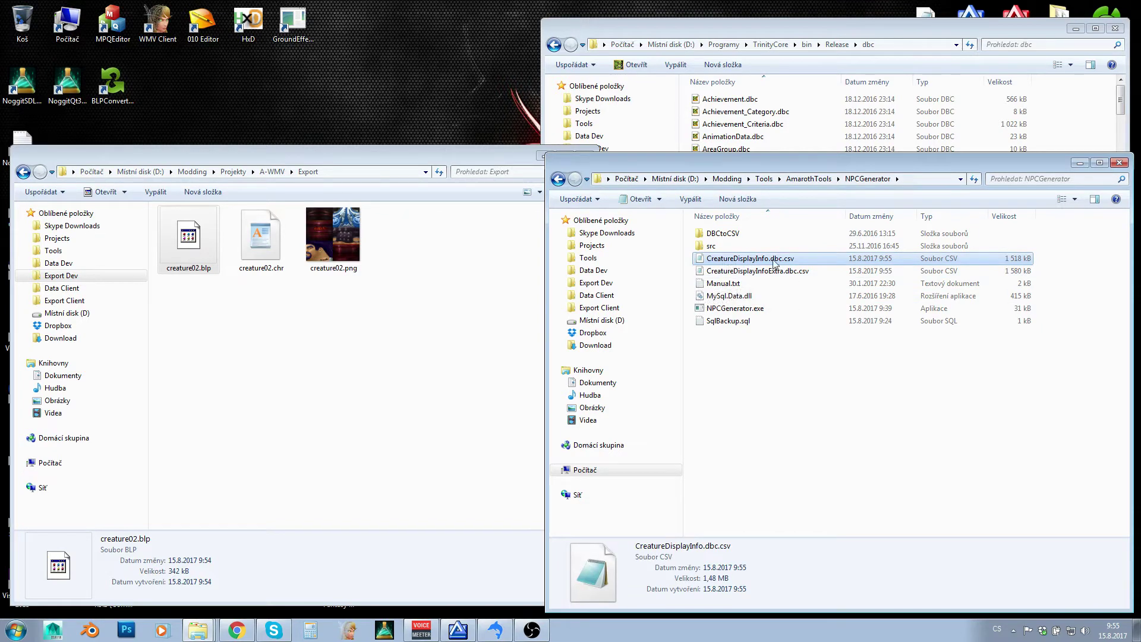
click(750, 271)
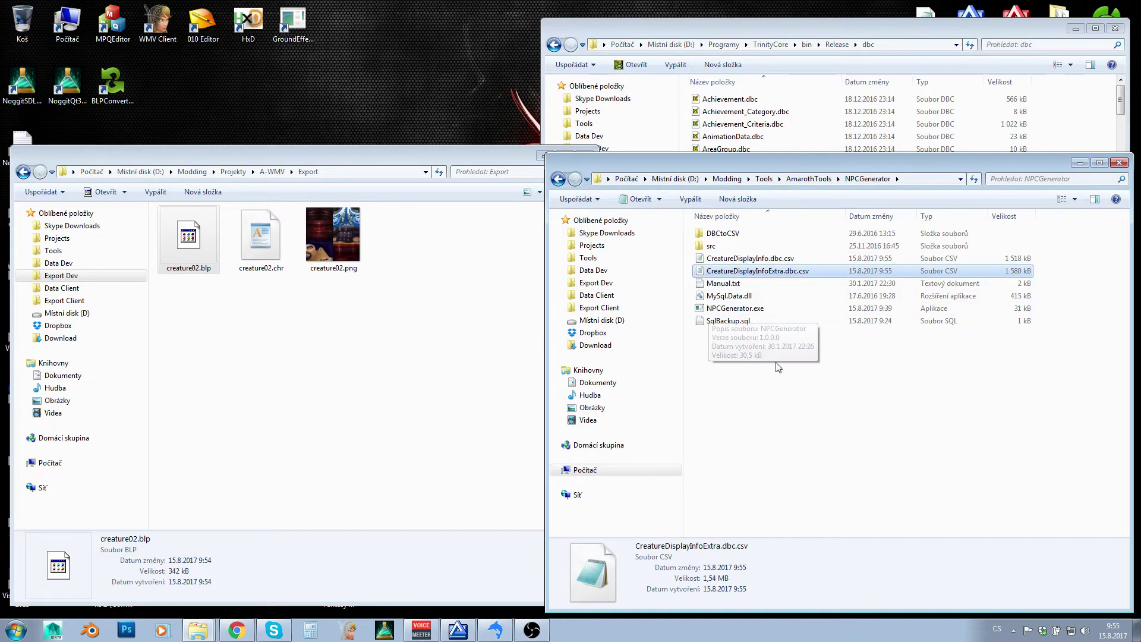
Launch NPCGenerator.exe from the NPCGenerator folder and bring its window into clear view.
click(736, 313)
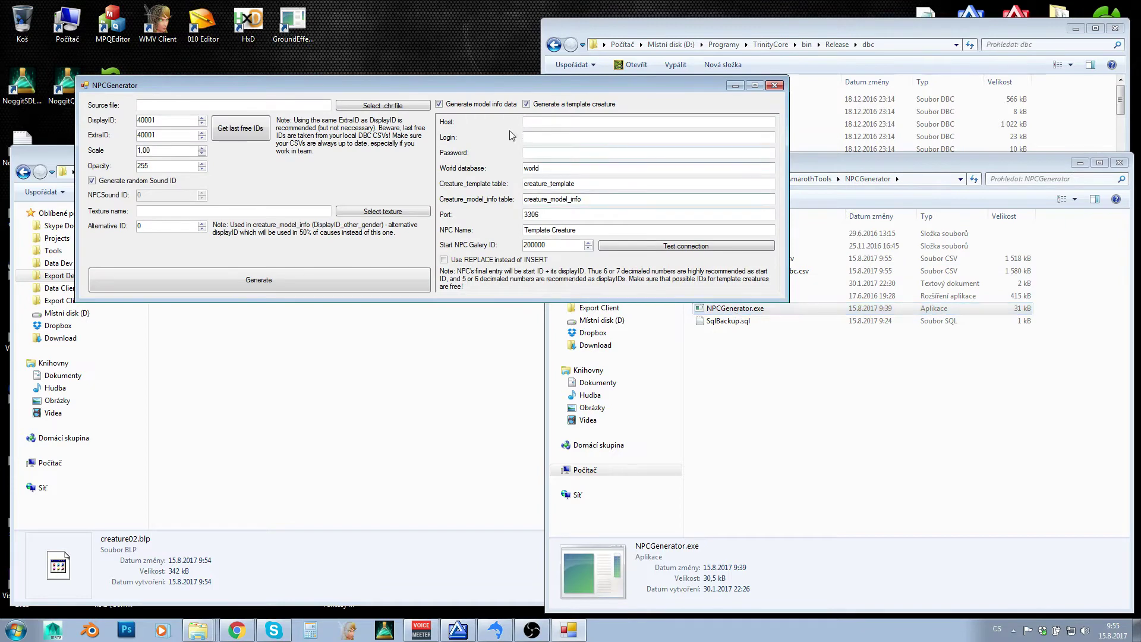
drag(510, 87, 679, 271)
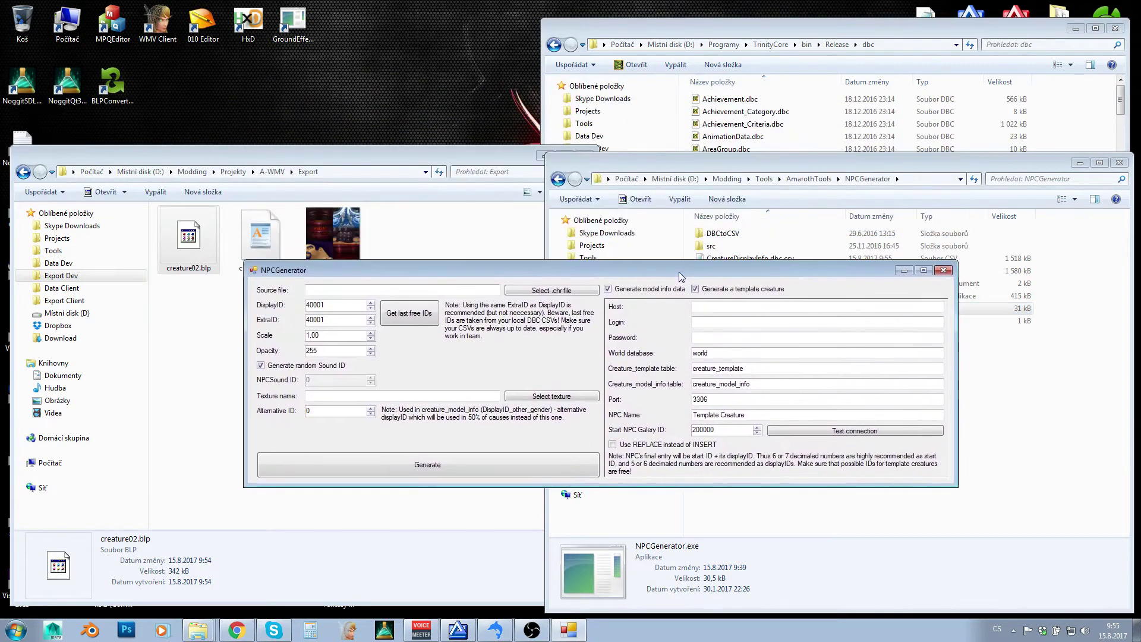
click(737, 164)
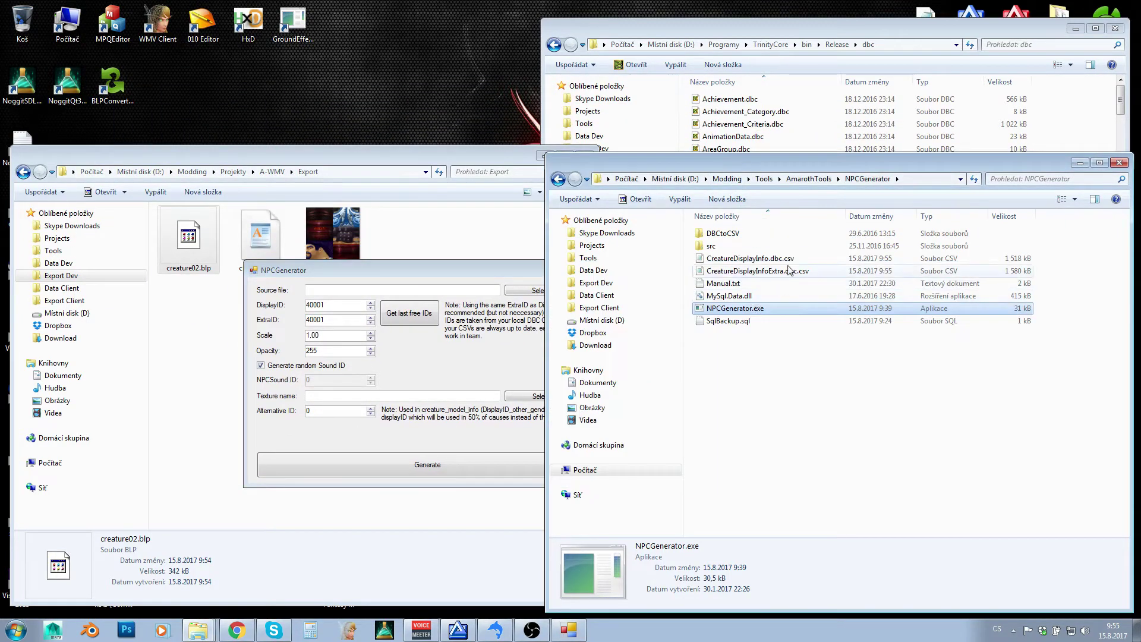
drag(453, 270, 418, 190)
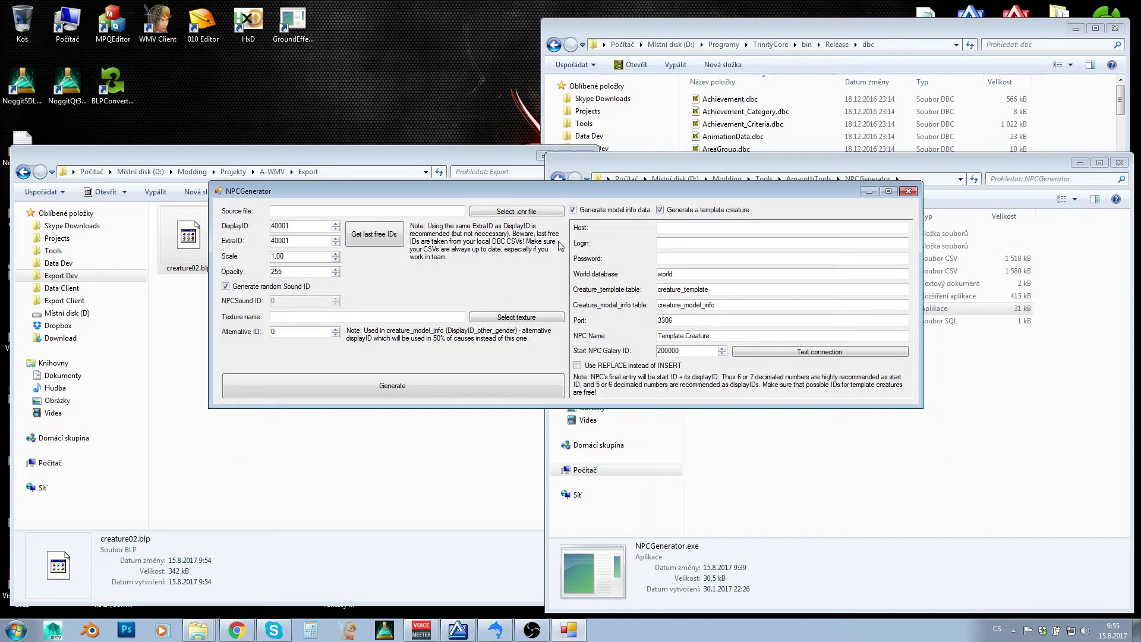
Fill in the database connection with host 127.0.0.1, login root, the password, world database medieval_world and port 3307.
click(694, 227)
click(670, 240)
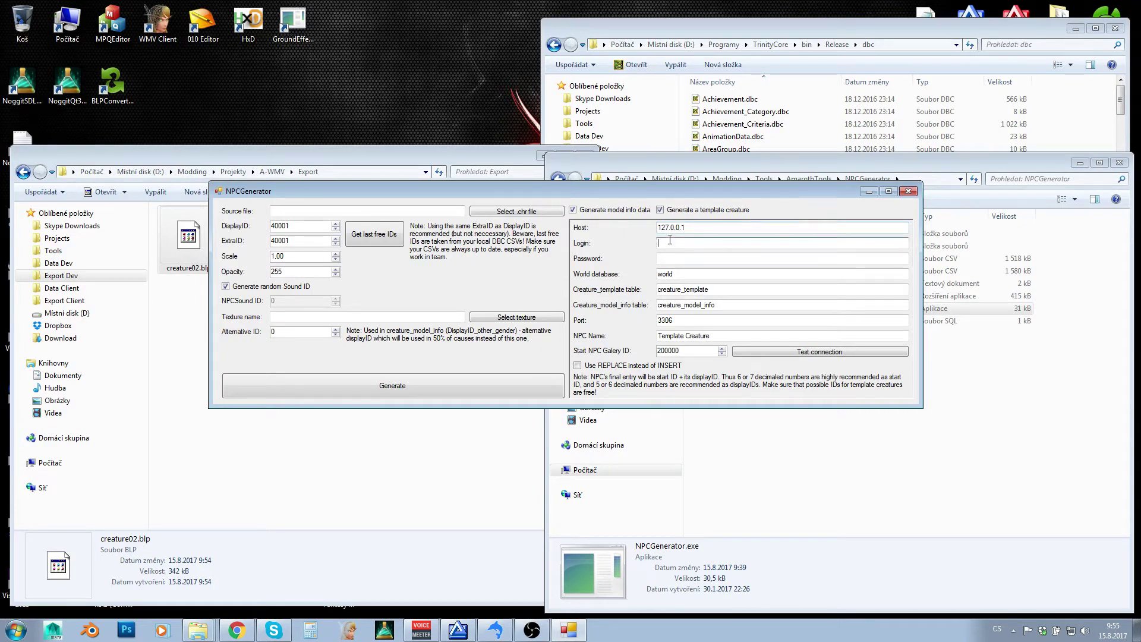
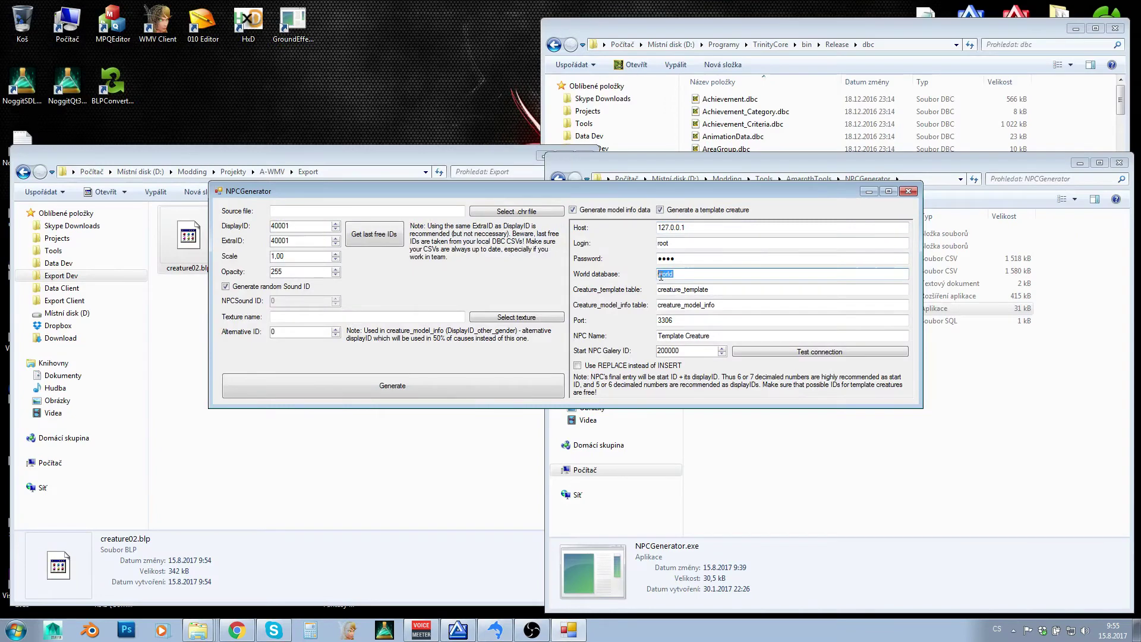
text(medieval_)
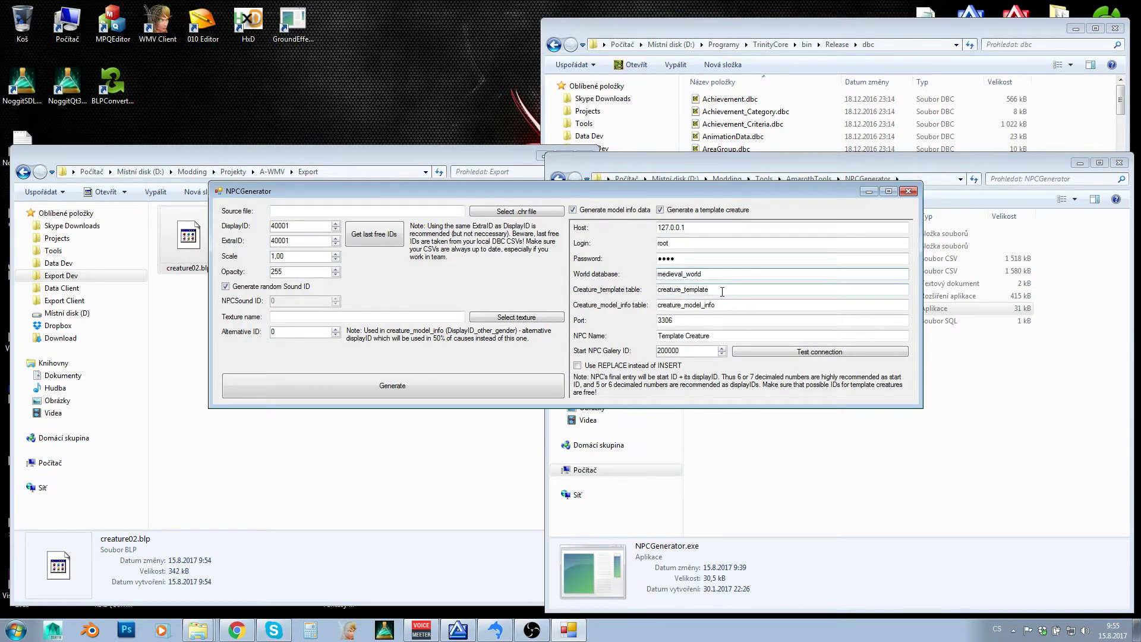
click(681, 289)
drag(666, 289, 725, 290)
text(ature_te)
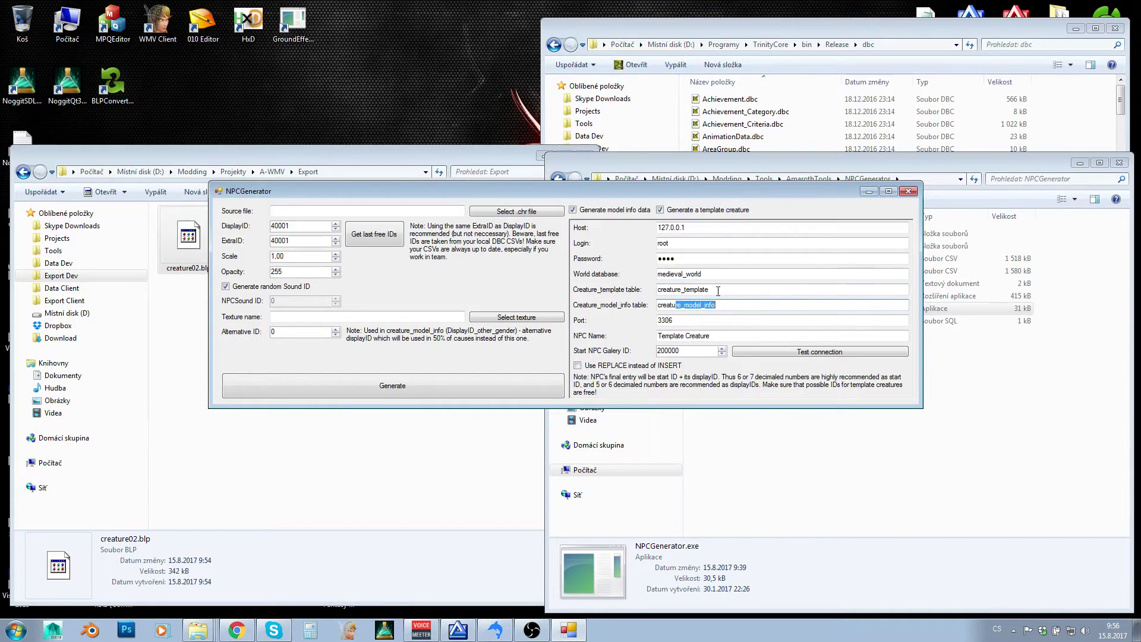
click(682, 321)
key(BackSpace)
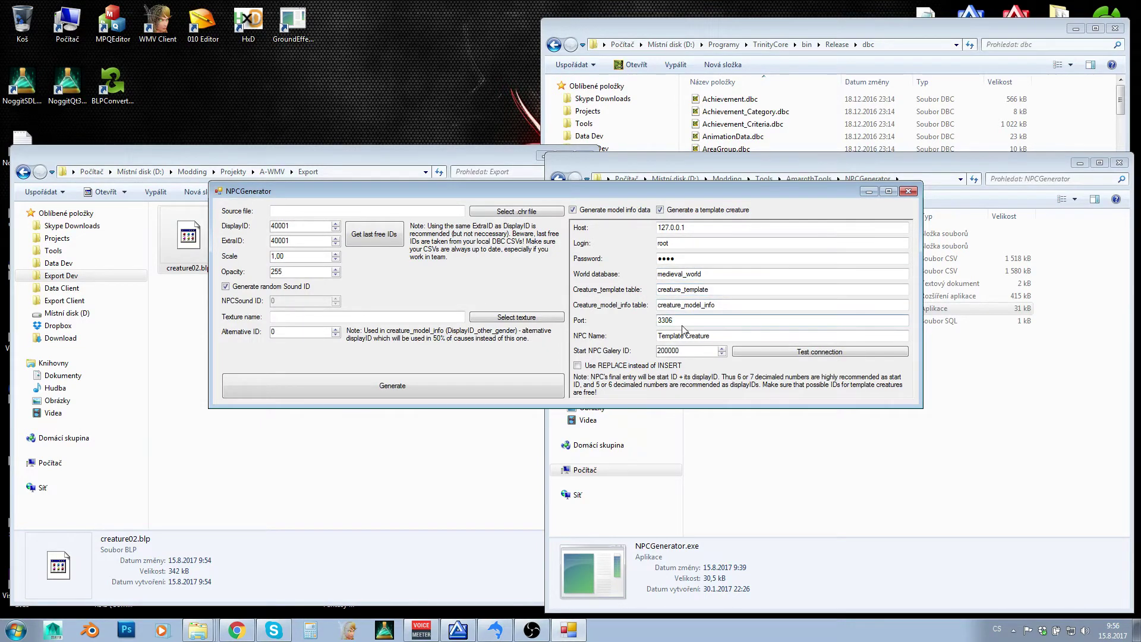
text(7)
click(731, 336)
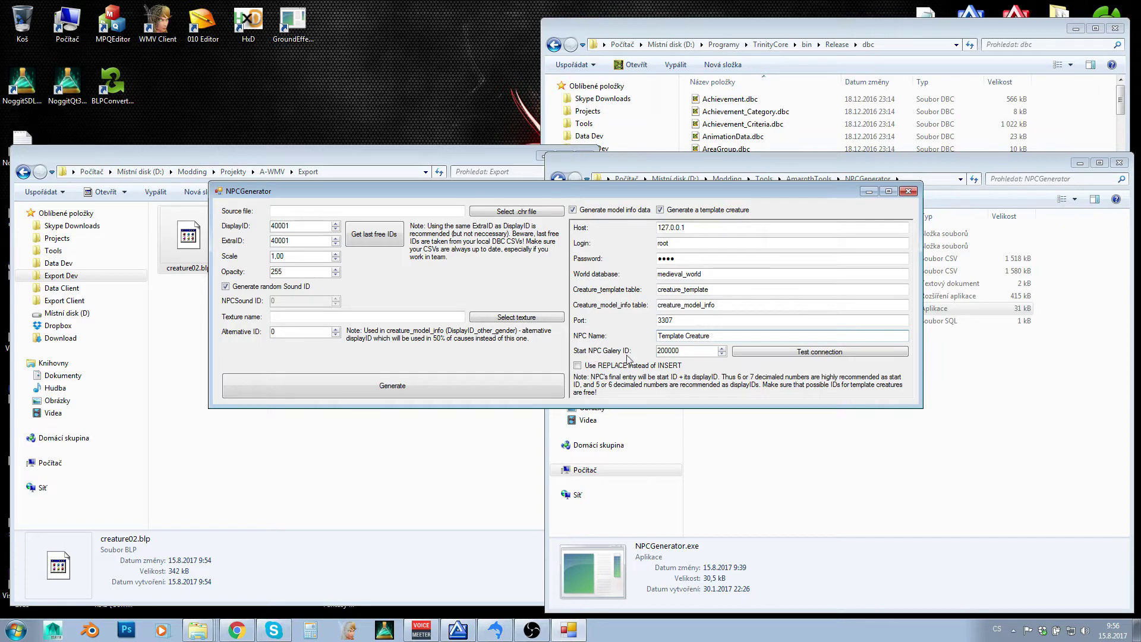
drag(681, 352, 660, 352)
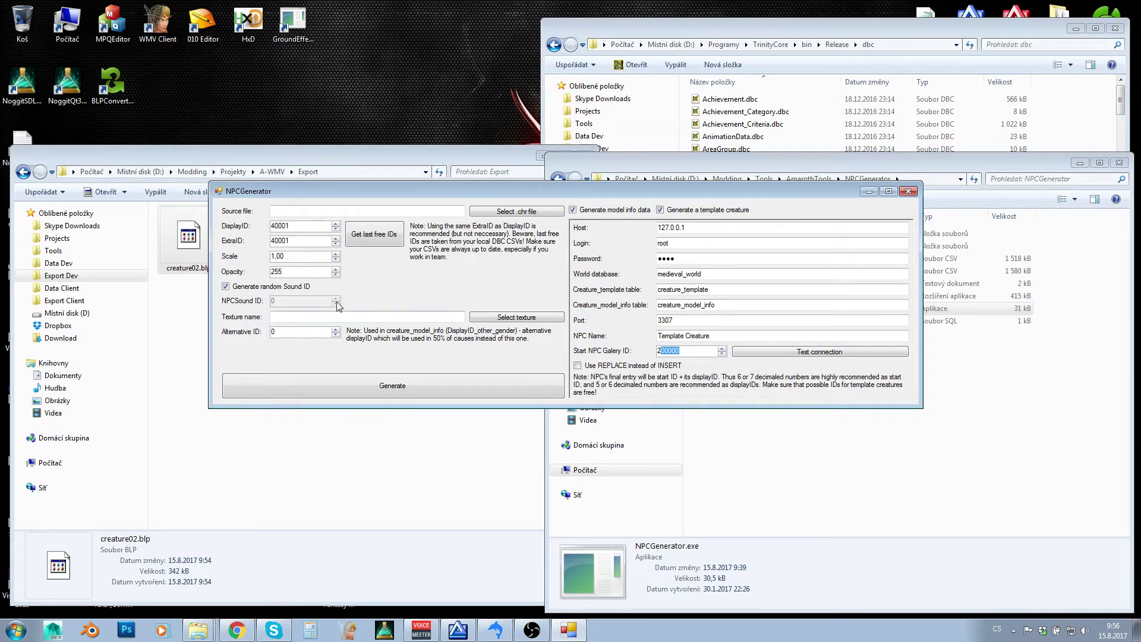
double_click(282, 226)
click(282, 227)
drag(272, 226, 295, 229)
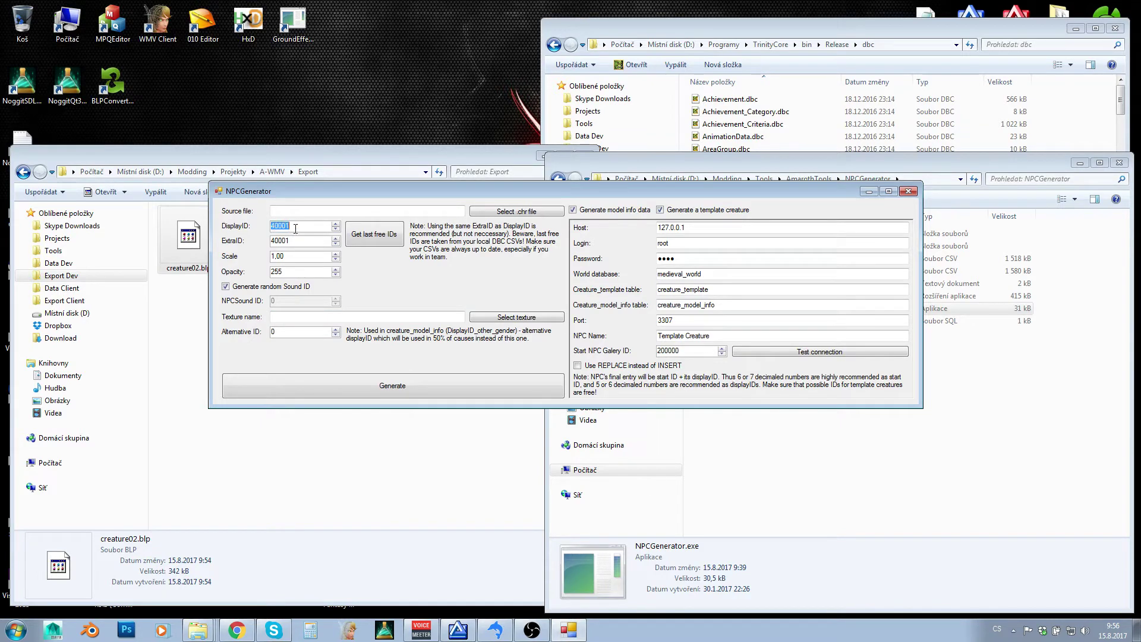
click(693, 351)
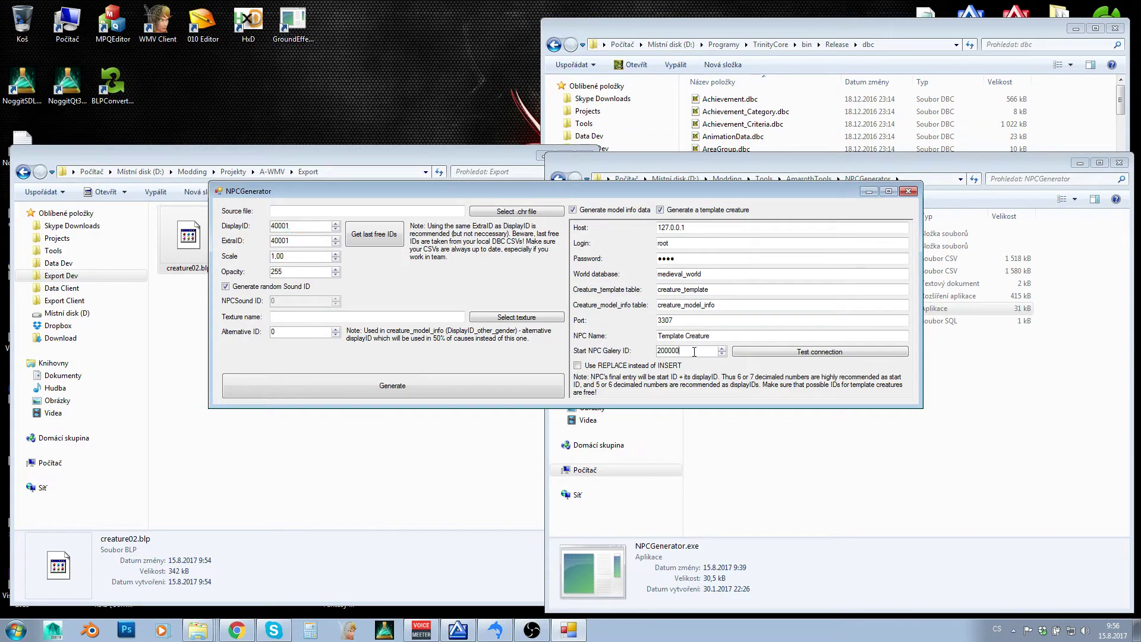
Test the database connection and enable using REPLACE instead of INSERT.
click(829, 355)
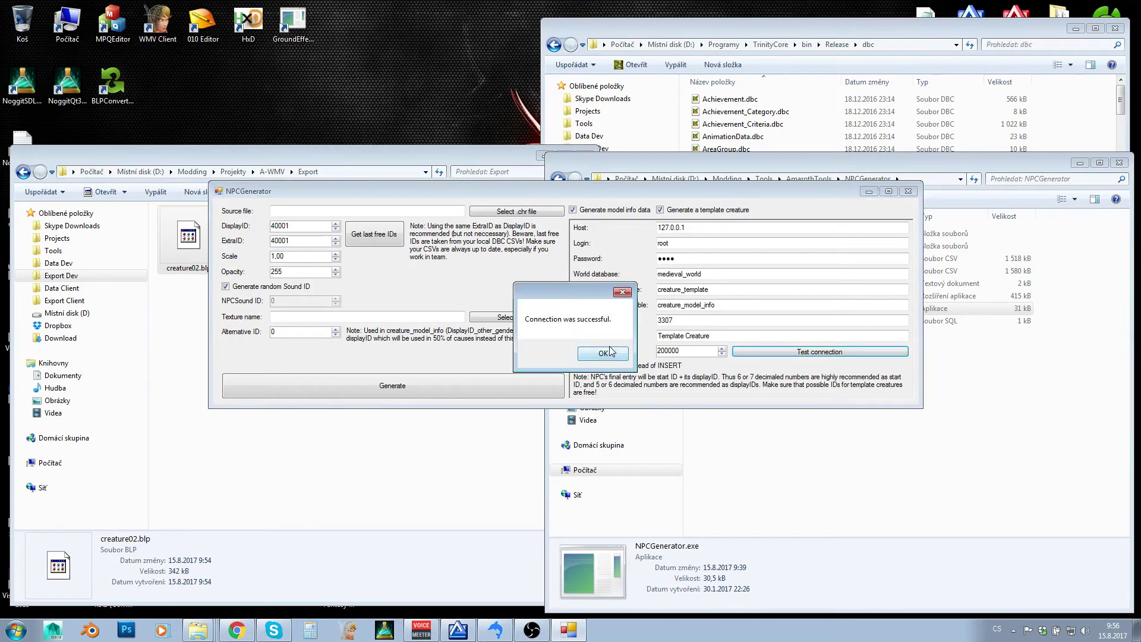
click(612, 351)
click(590, 367)
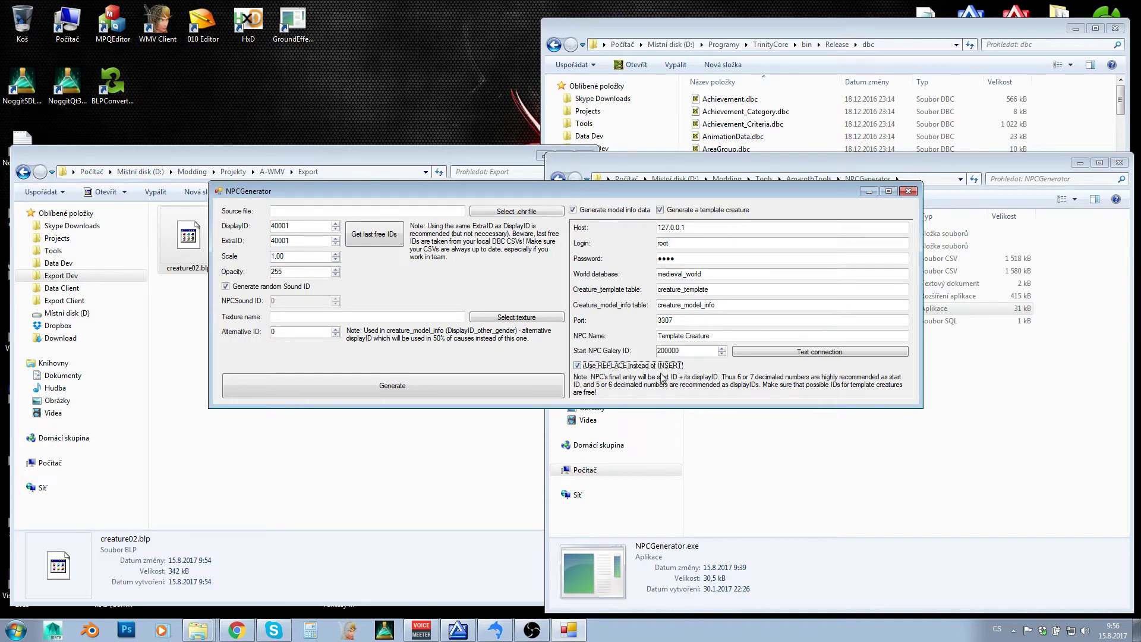
Load creature02.chr from the A-WMV Export folder as the source file.
click(301, 212)
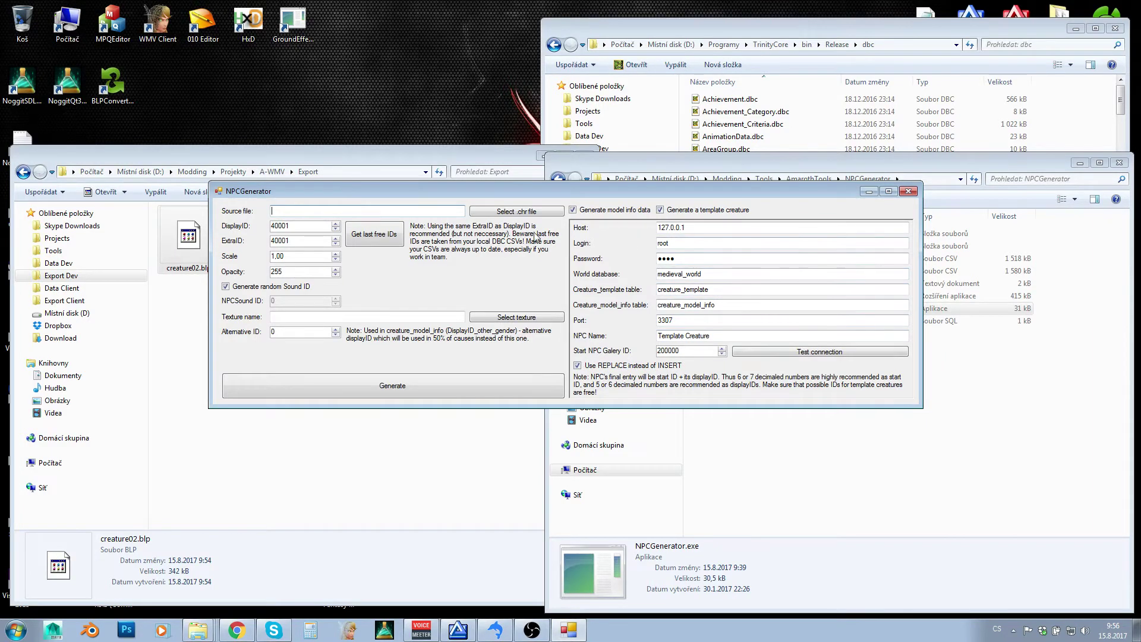
drag(369, 190, 449, 295)
click(341, 171)
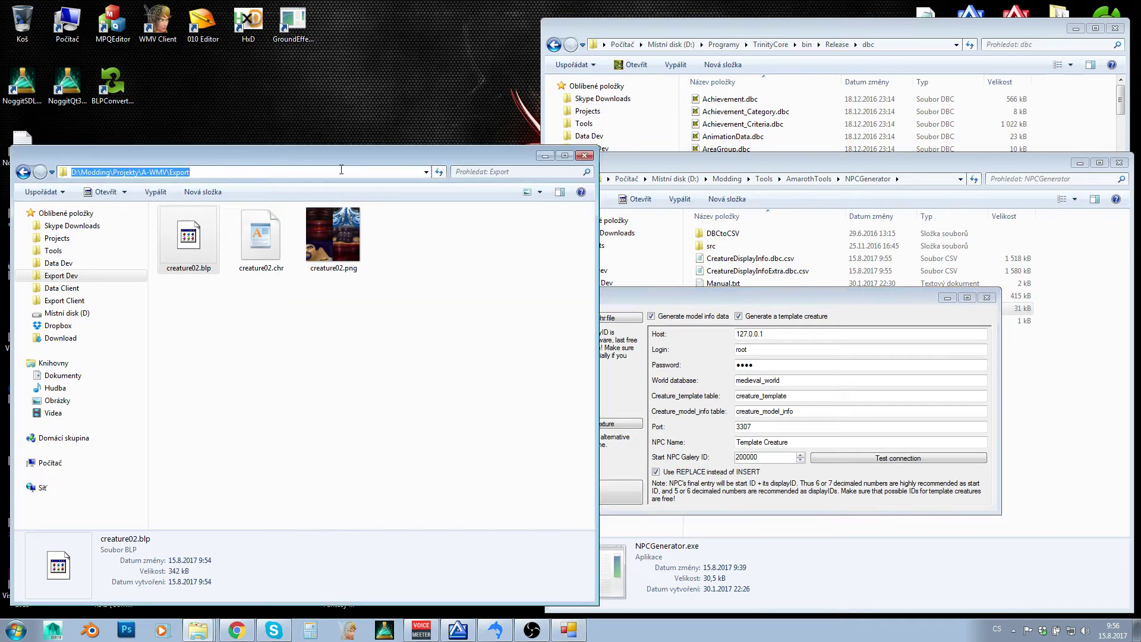
click(706, 297)
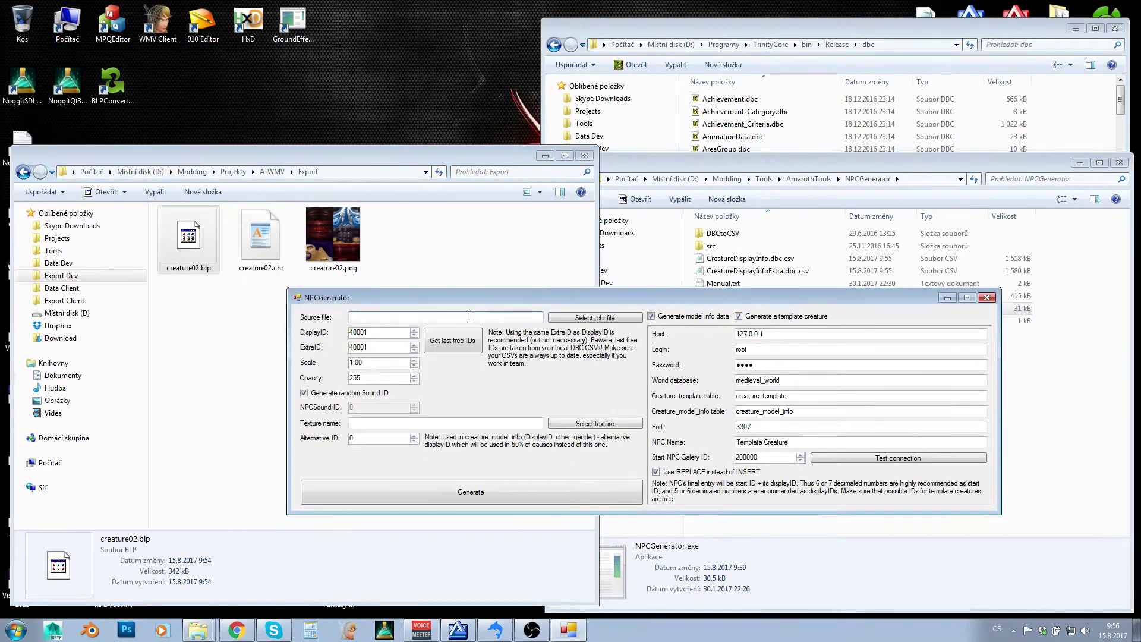
click(602, 320)
click(430, 386)
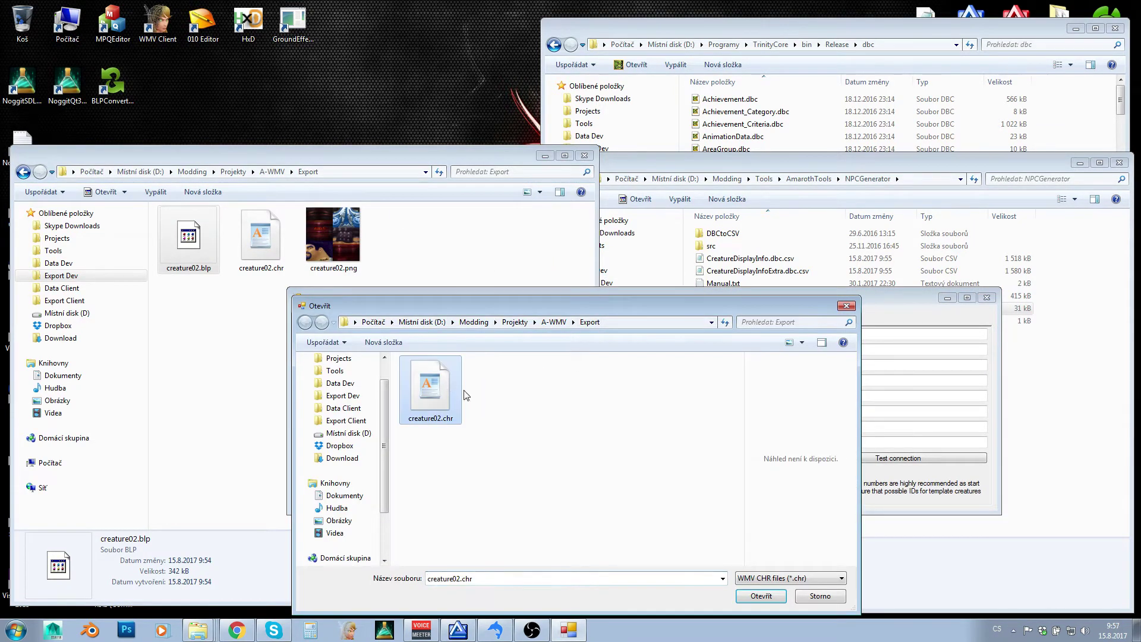
click(762, 595)
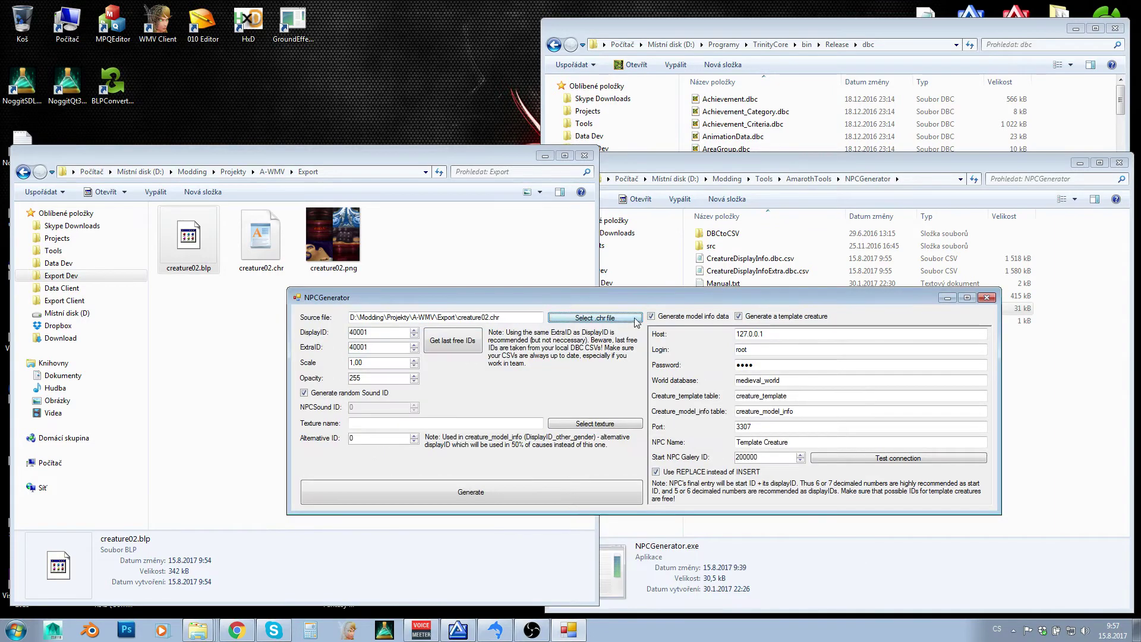
Check the last entry's ID in CreatureDisplayInfoExtra.dbc.csv against the generator's ExtraID, then close the CSV file.
drag(637, 295, 683, 202)
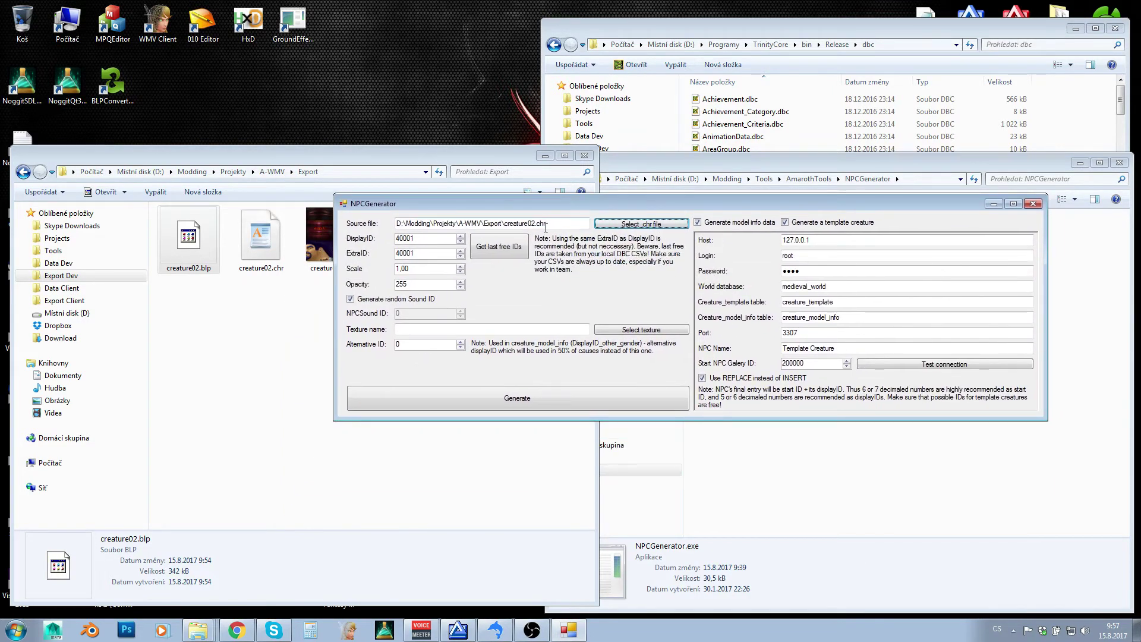
click(416, 253)
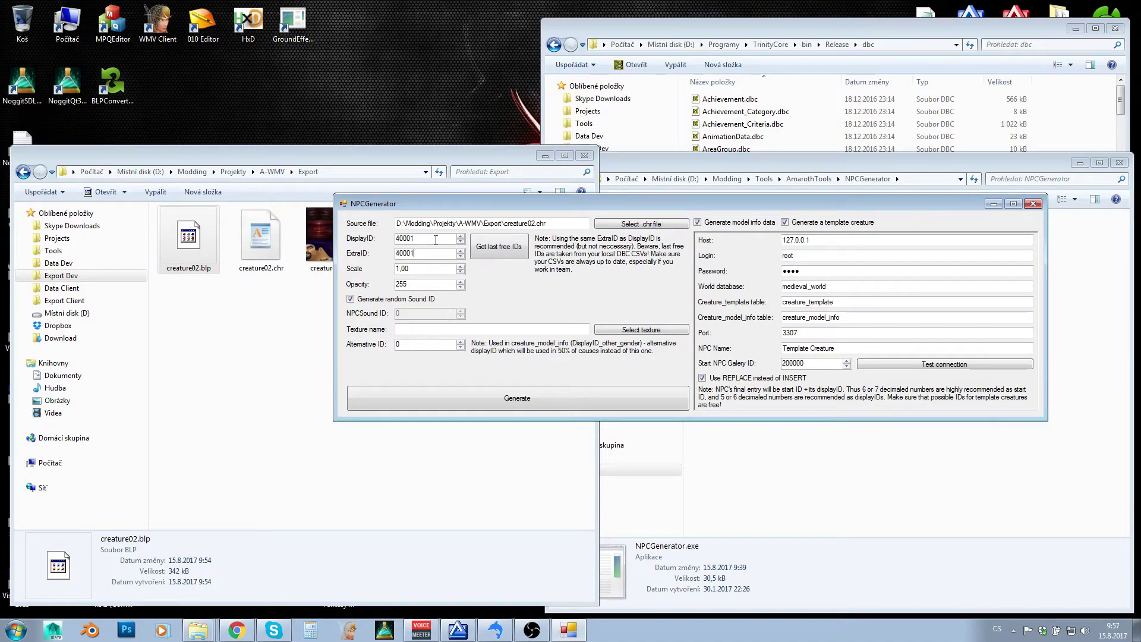
click(755, 165)
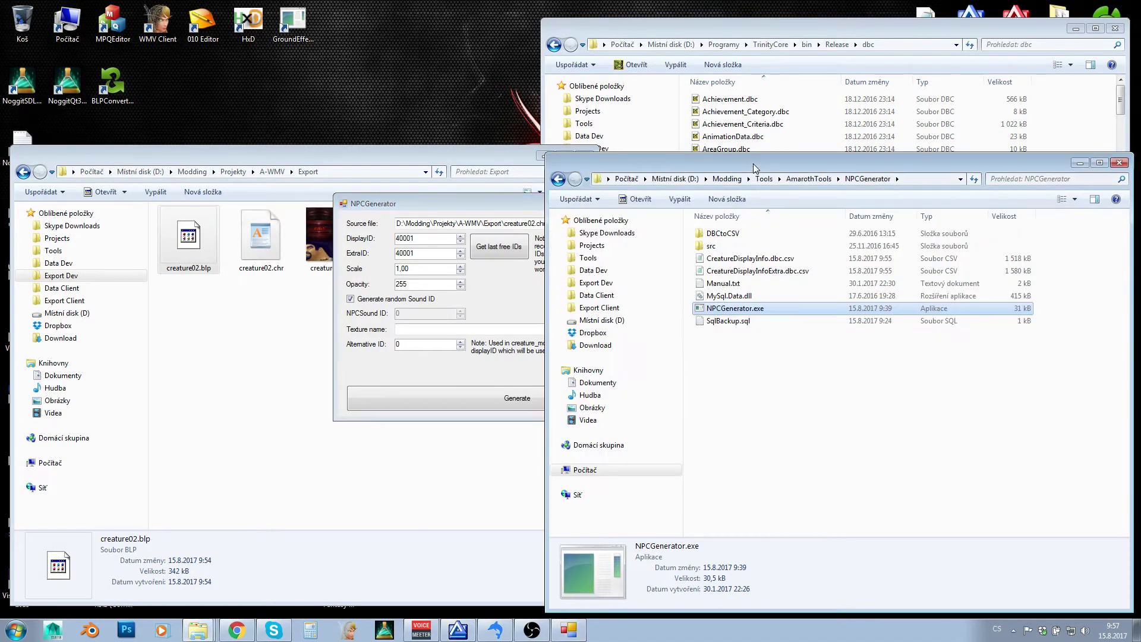
double_click(727, 272)
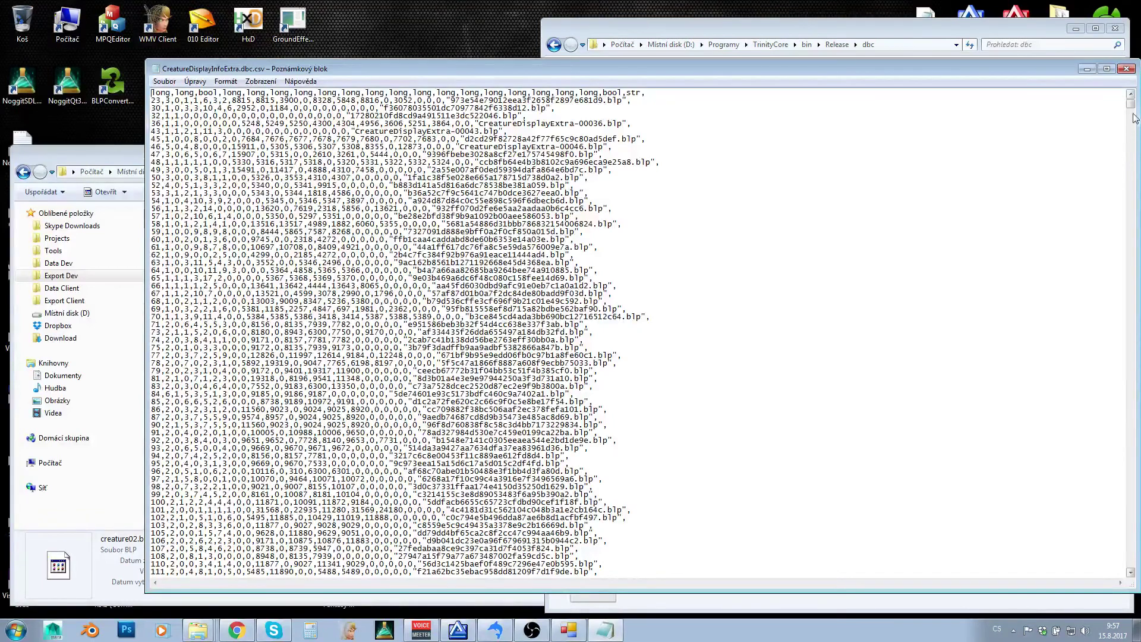
drag(1130, 115, 876, 543)
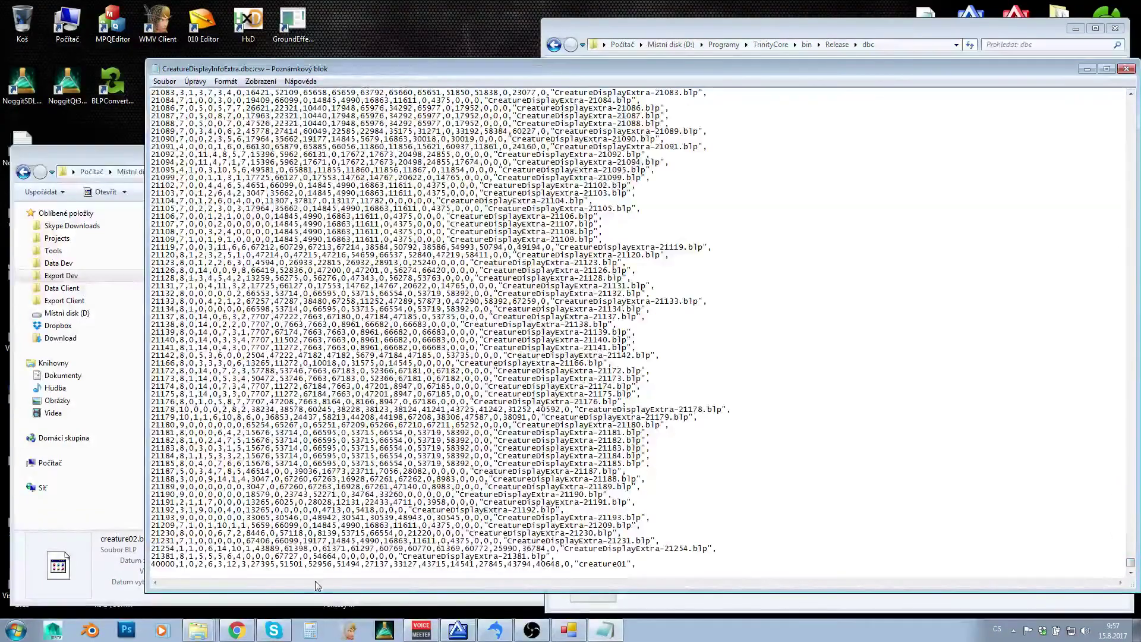
drag(153, 567, 177, 570)
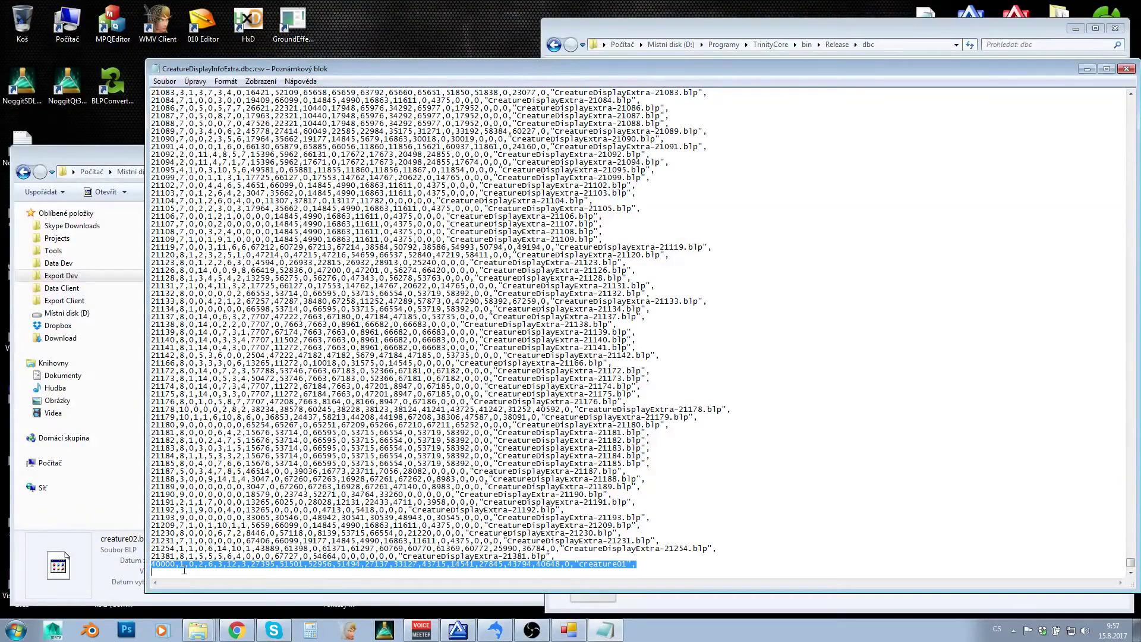
click(1126, 69)
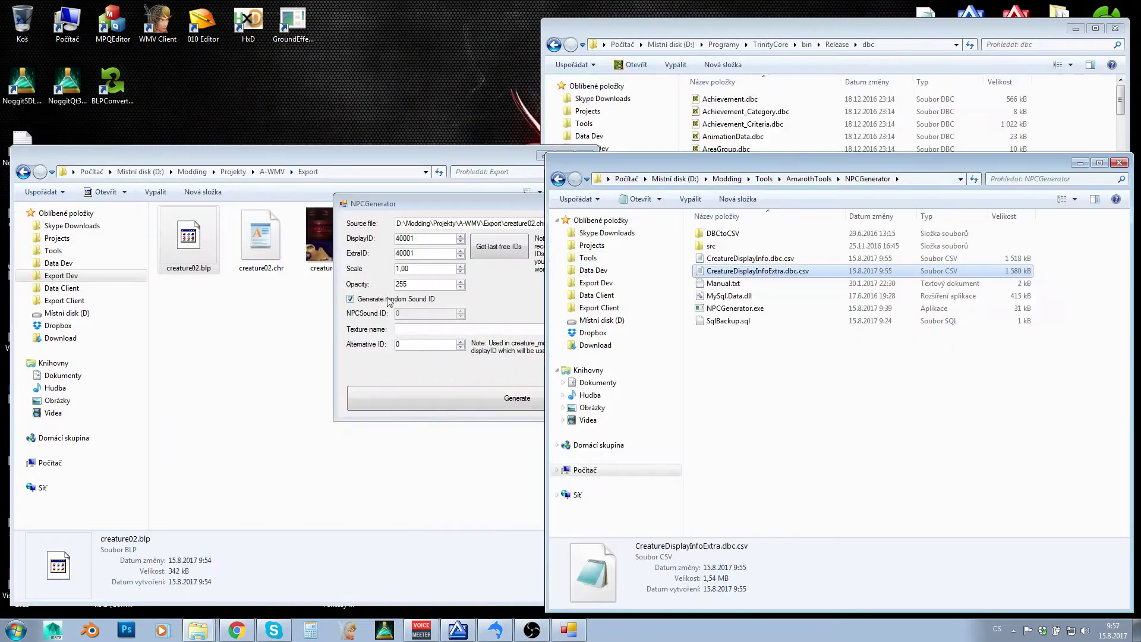
click(421, 253)
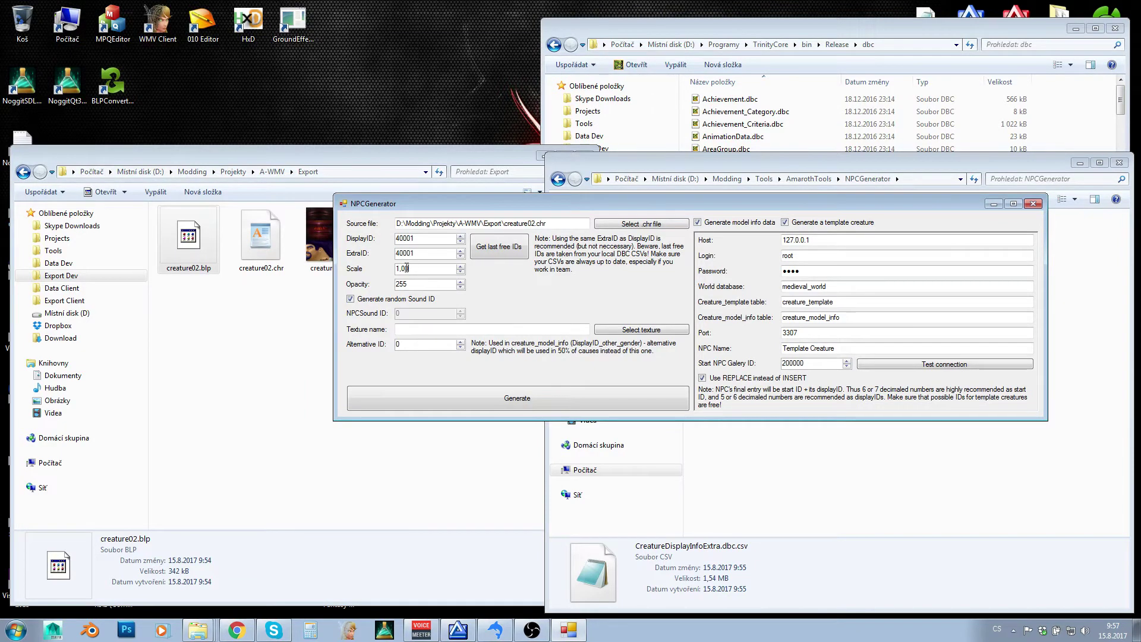
double_click(414, 269)
text(1)
click(407, 284)
drag(466, 208, 304, 318)
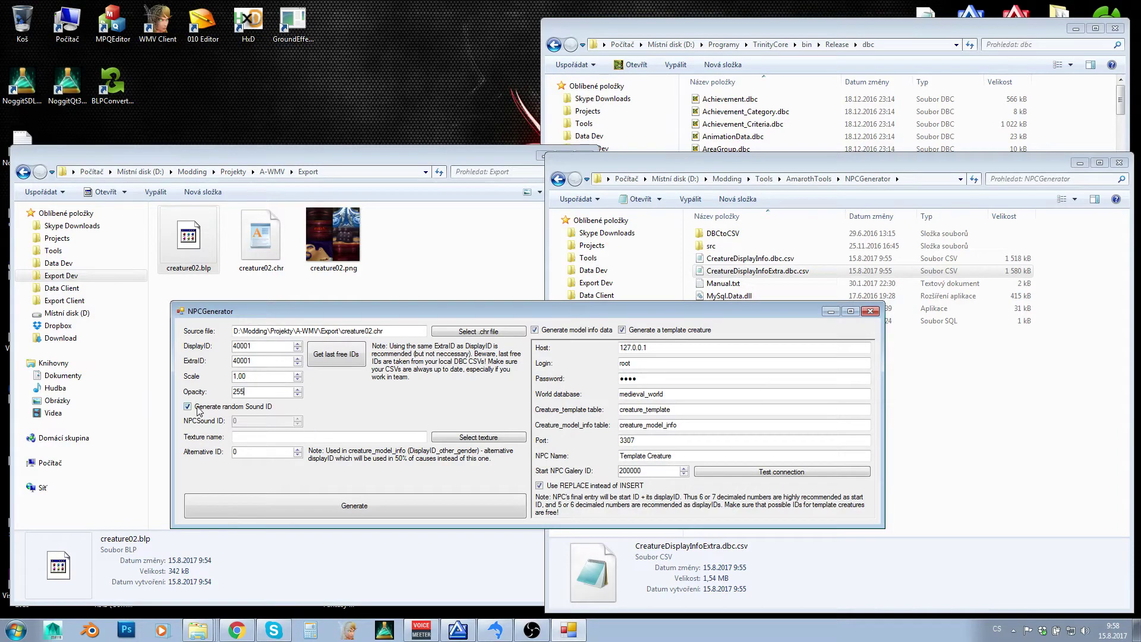
click(220, 408)
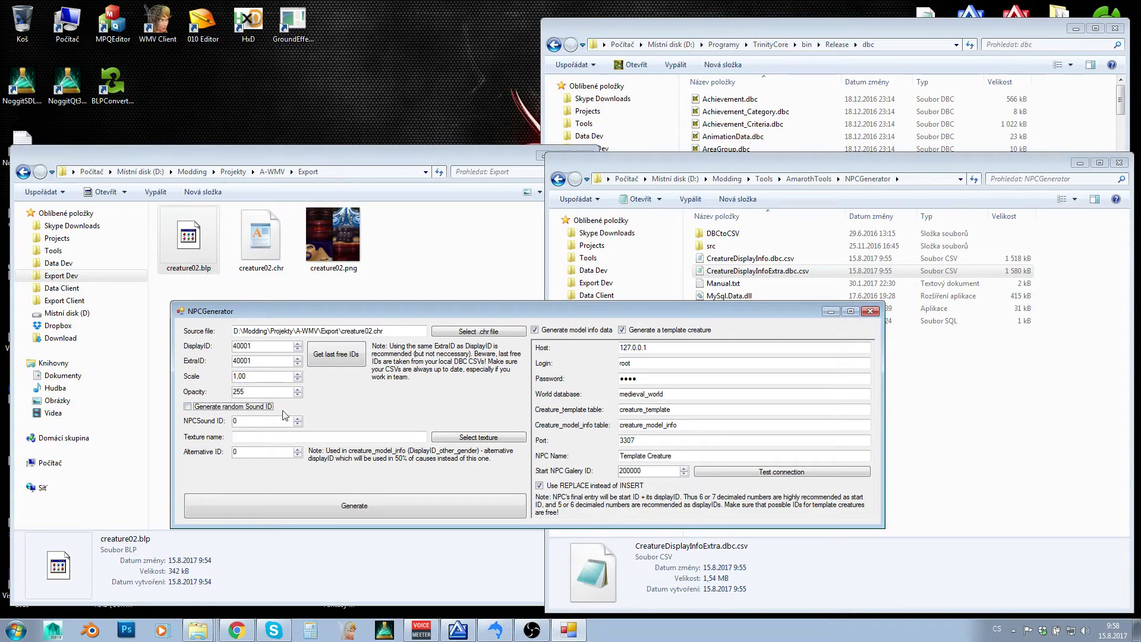
double_click(249, 419)
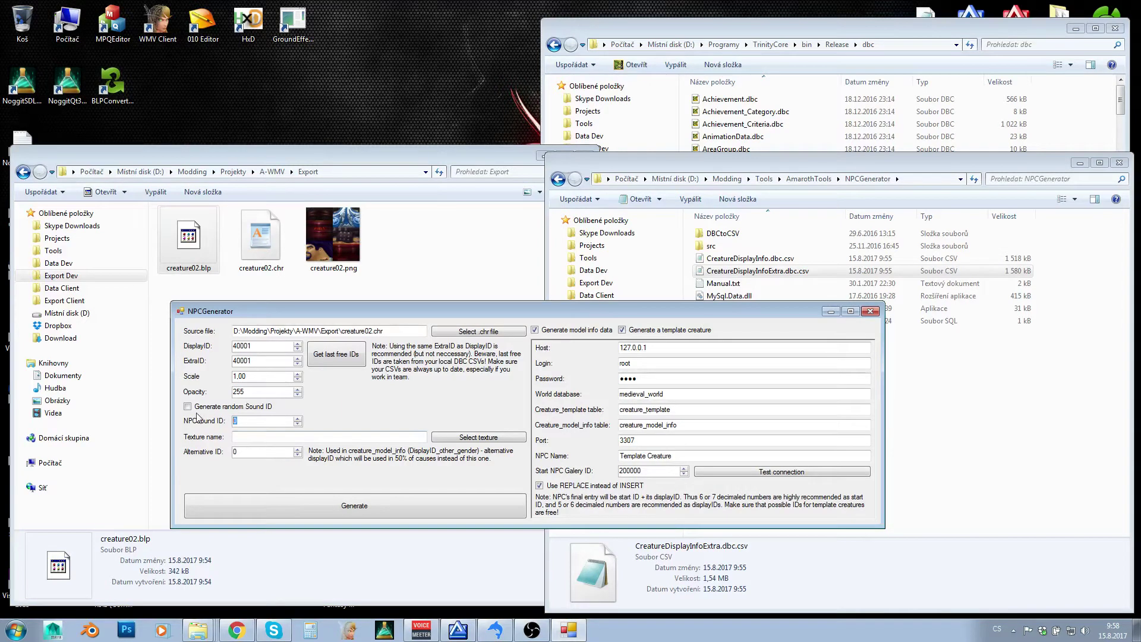
click(224, 409)
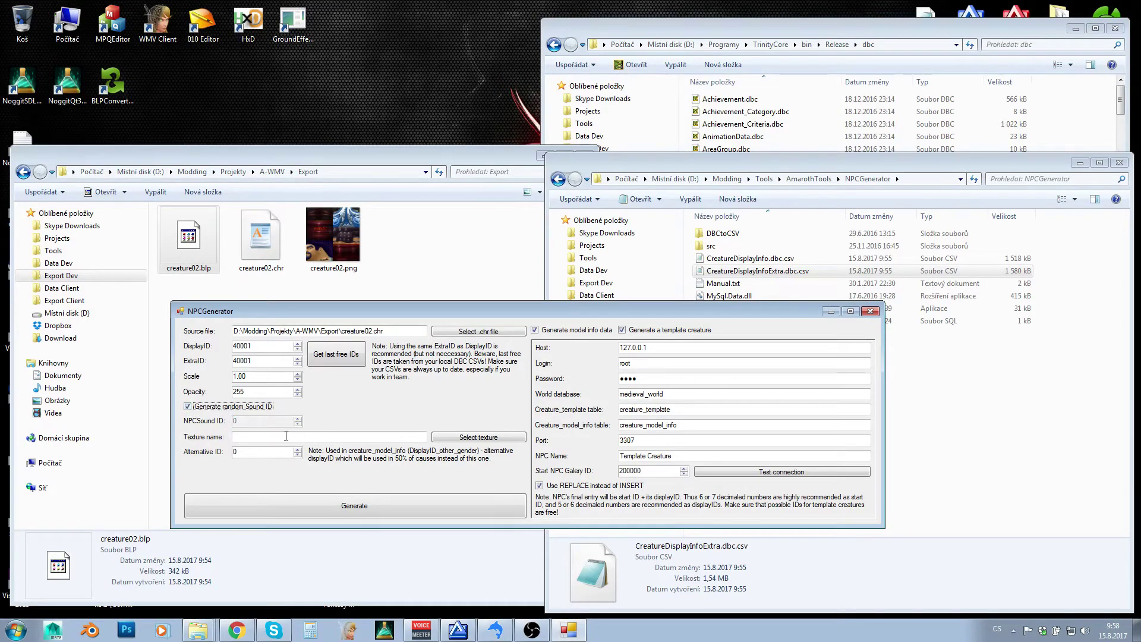
Set the NPC texture to creature02 by selecting creature02.png from the A-WMV Export folder.
click(290, 436)
click(477, 441)
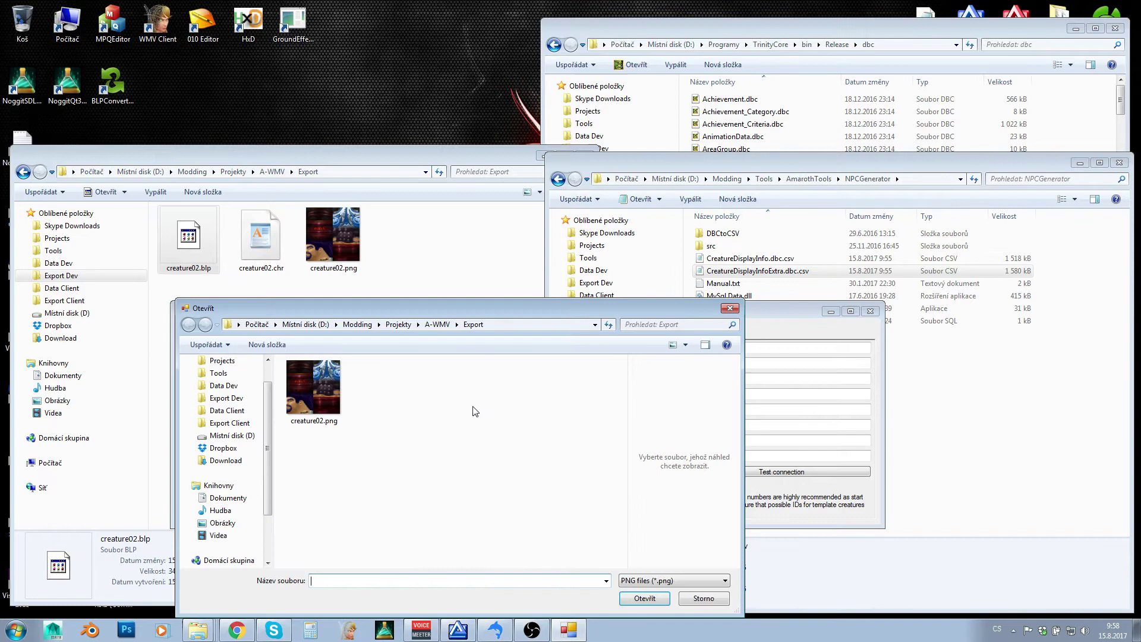
double_click(328, 389)
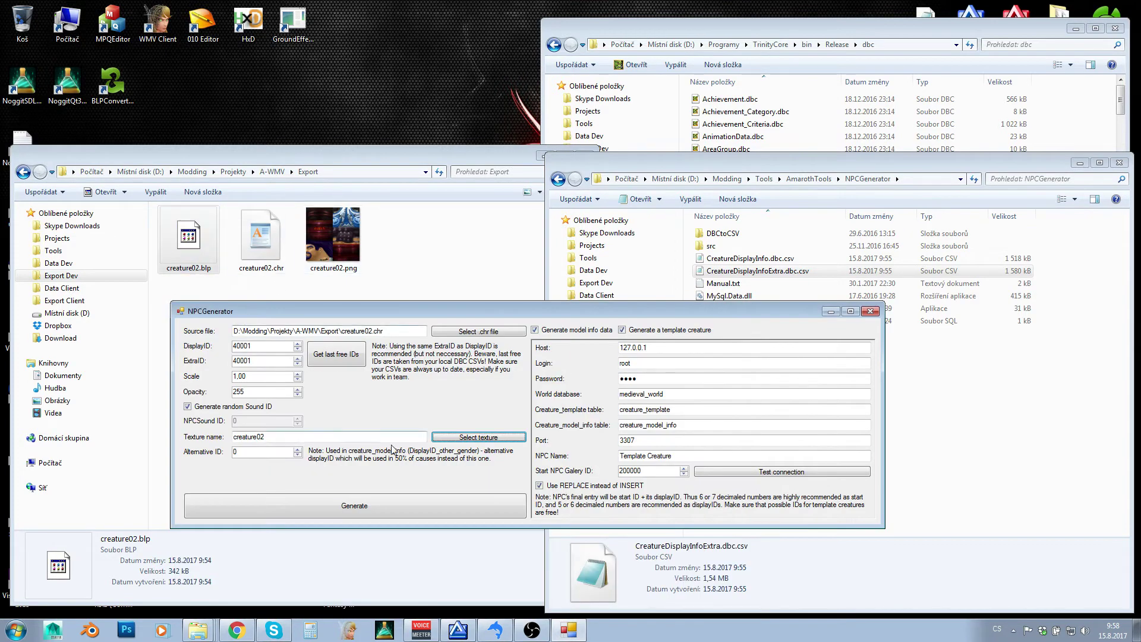
Reopen the texture selection, switch the file type to BLP files and confirm creature02 again as the texture.
click(477, 438)
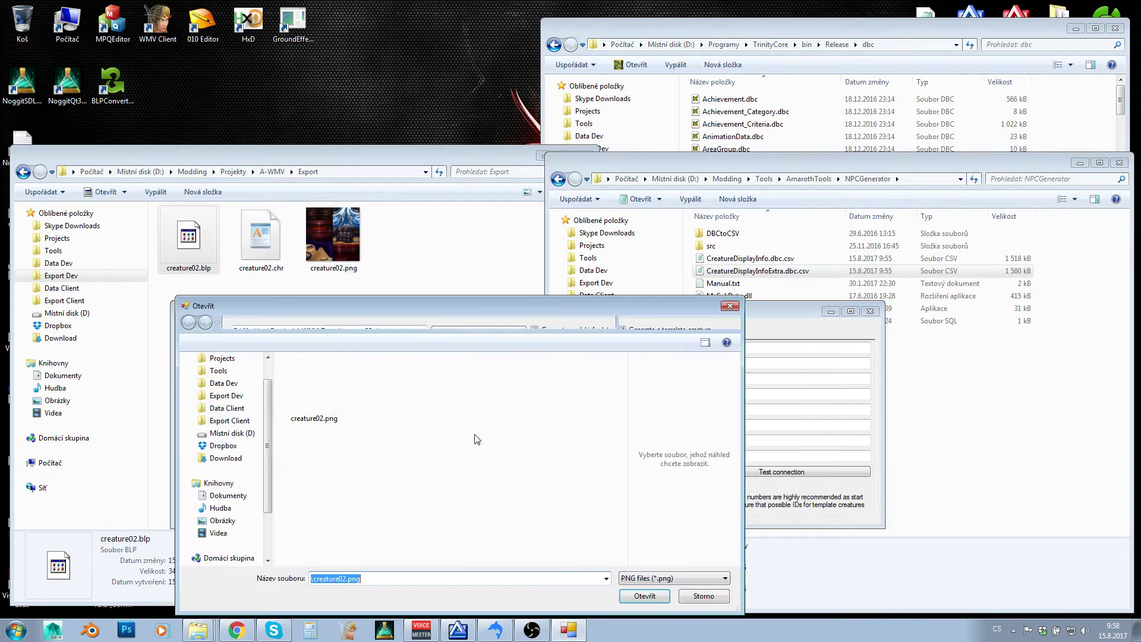
click(656, 579)
click(656, 590)
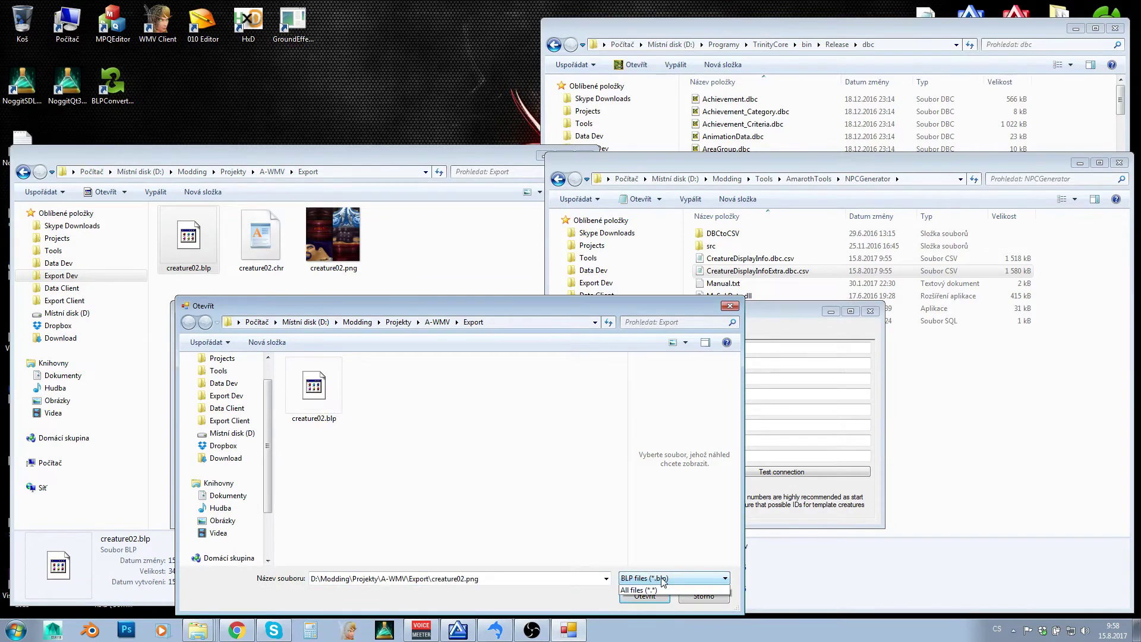
click(648, 596)
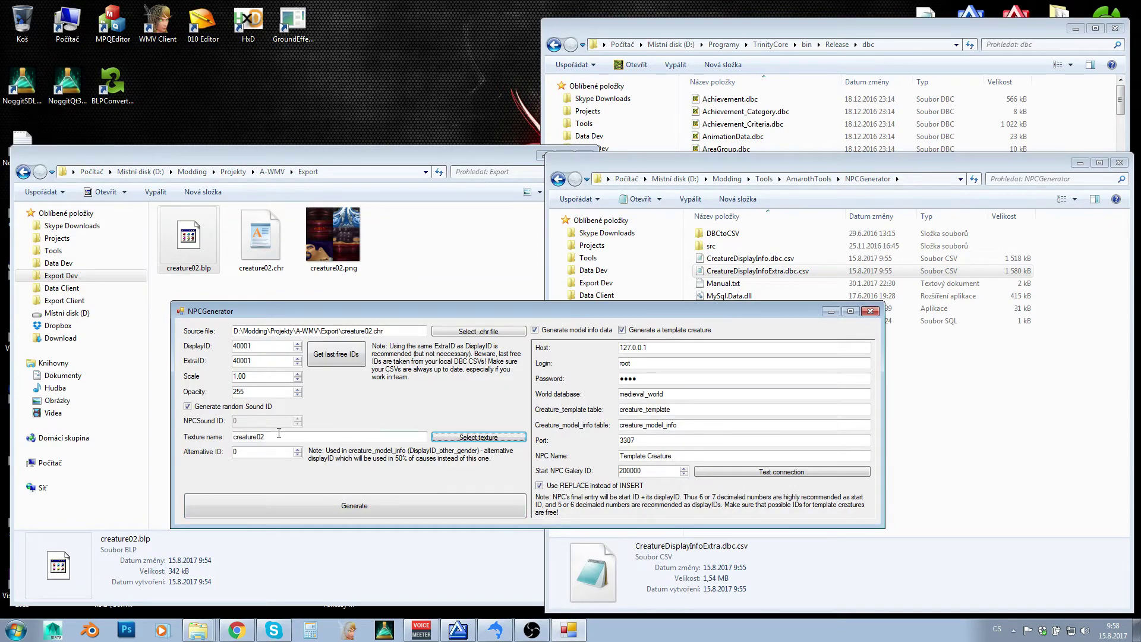
In SQLyog, examine the DisplayID and DisplayID_Other_Gender columns of medieval_world's creature_model_info table to understand the generator's Alternative ID, then minimize SQLyog.
click(249, 451)
click(494, 630)
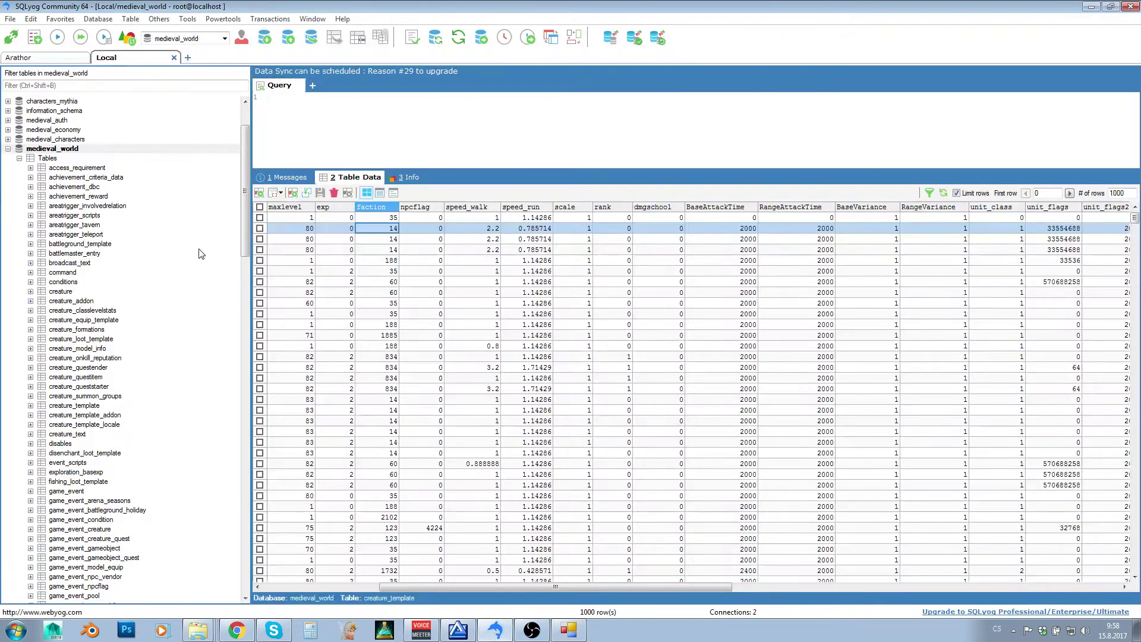
mouse_move(244, 236)
mouse_down()
mouse_move(244, 331)
mouse_move(243, 255)
mouse_up()
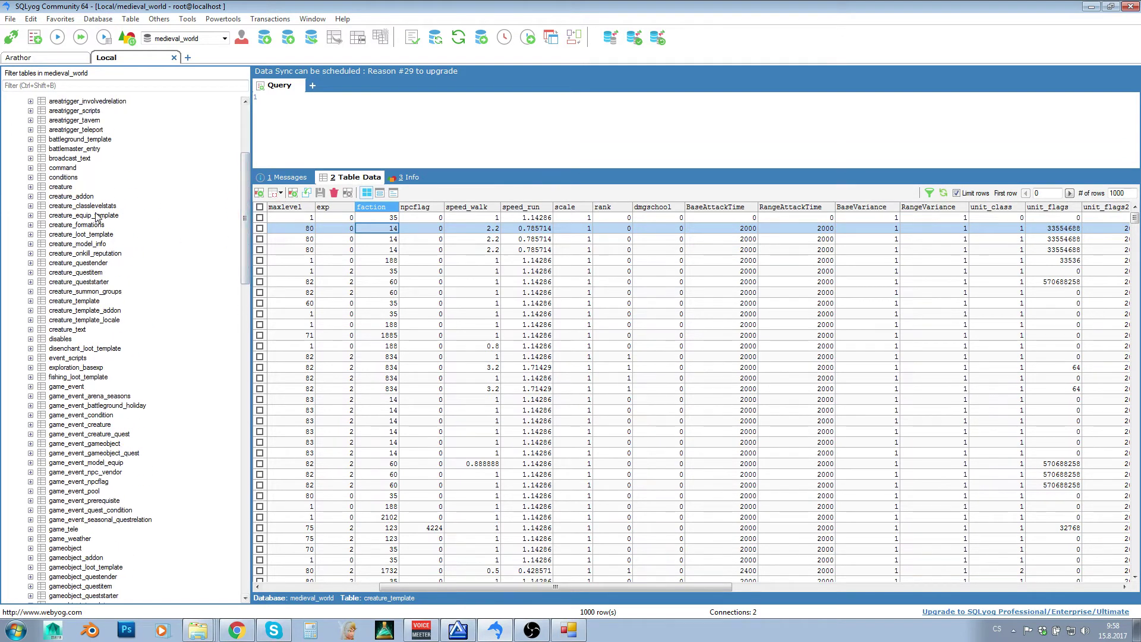
click(89, 245)
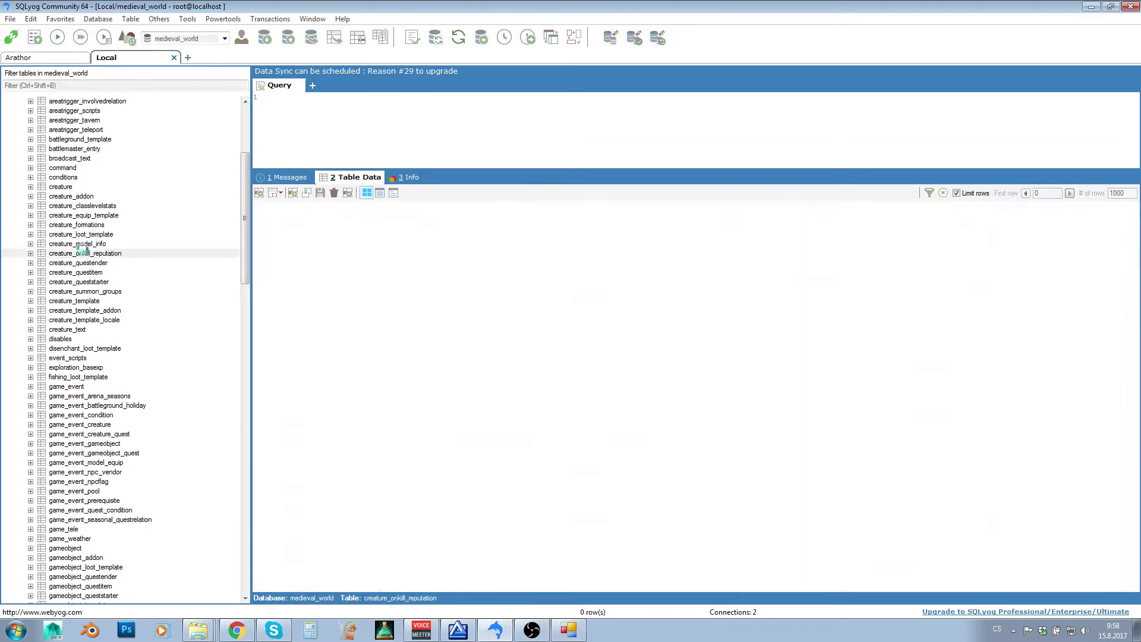
click(552, 221)
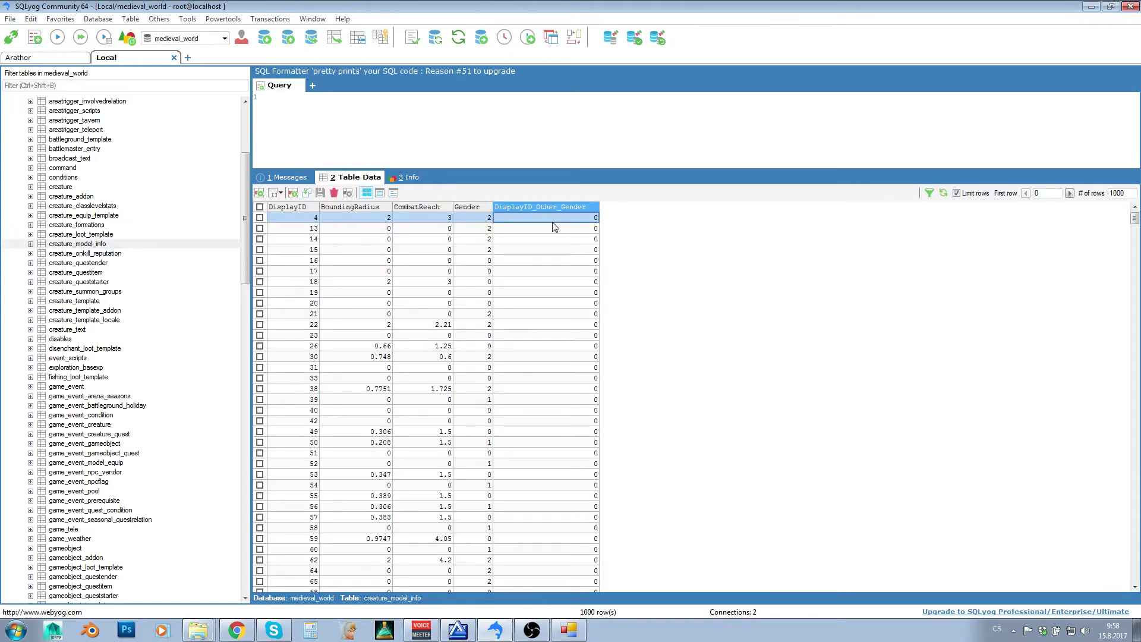
click(541, 270)
scroll(542, 272, down, 1)
scroll(543, 273, up, 1)
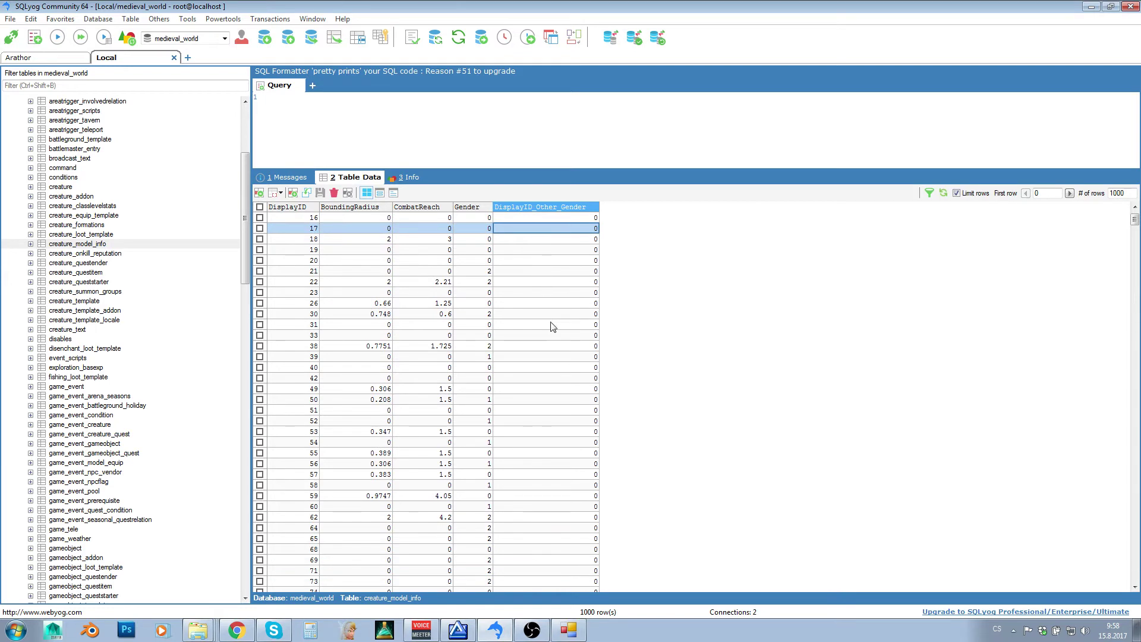
click(523, 301)
click(523, 334)
click(306, 325)
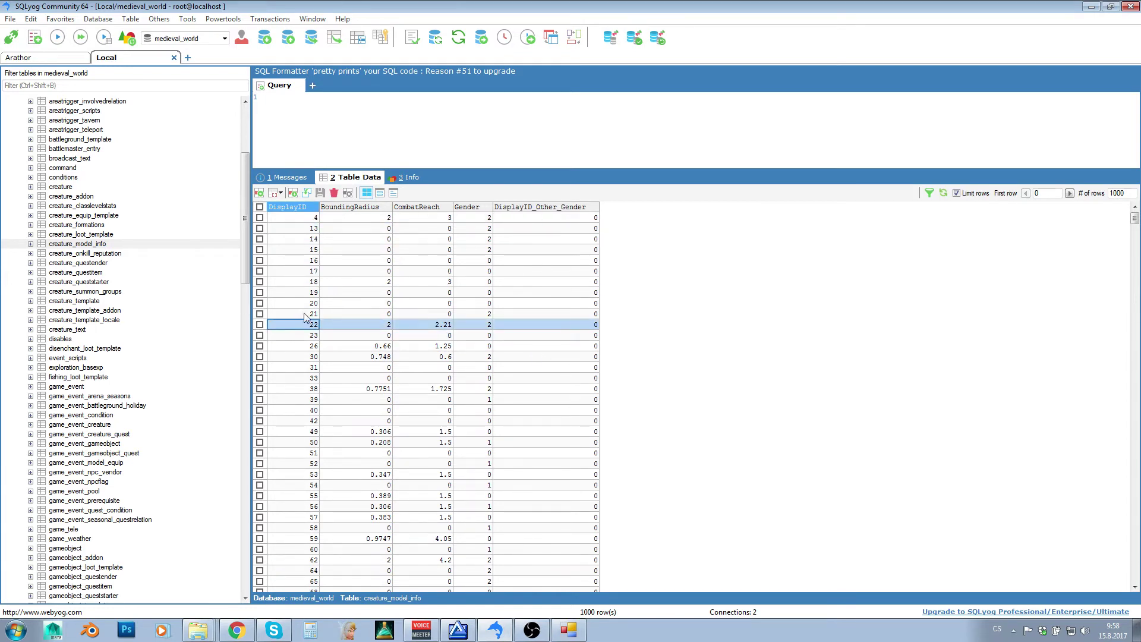
scroll(354, 323, down, 7)
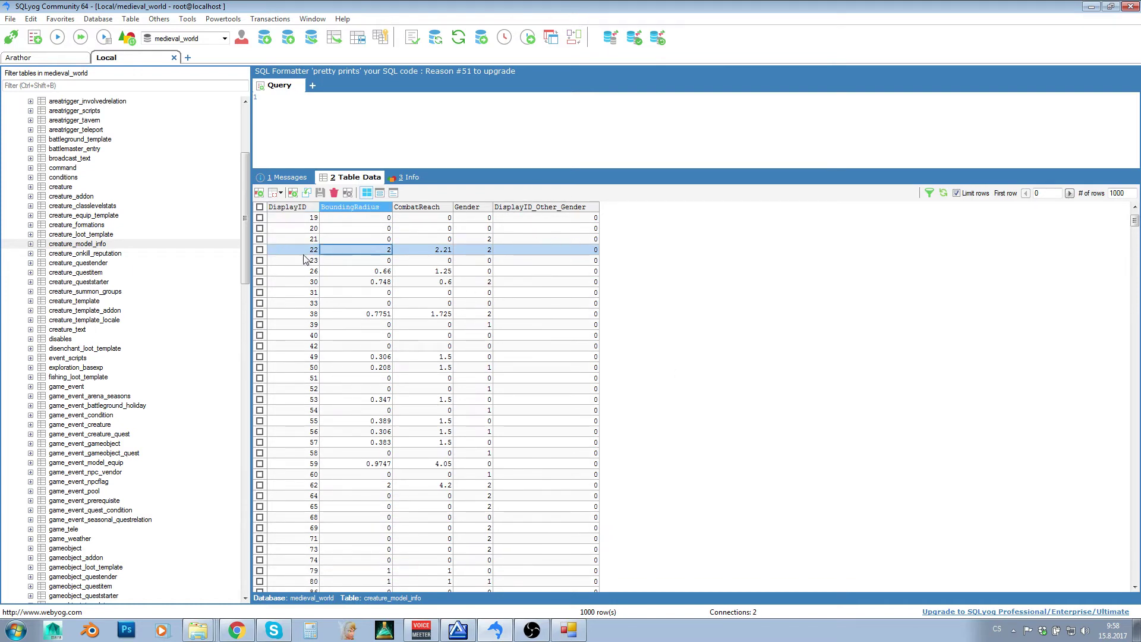
click(1091, 7)
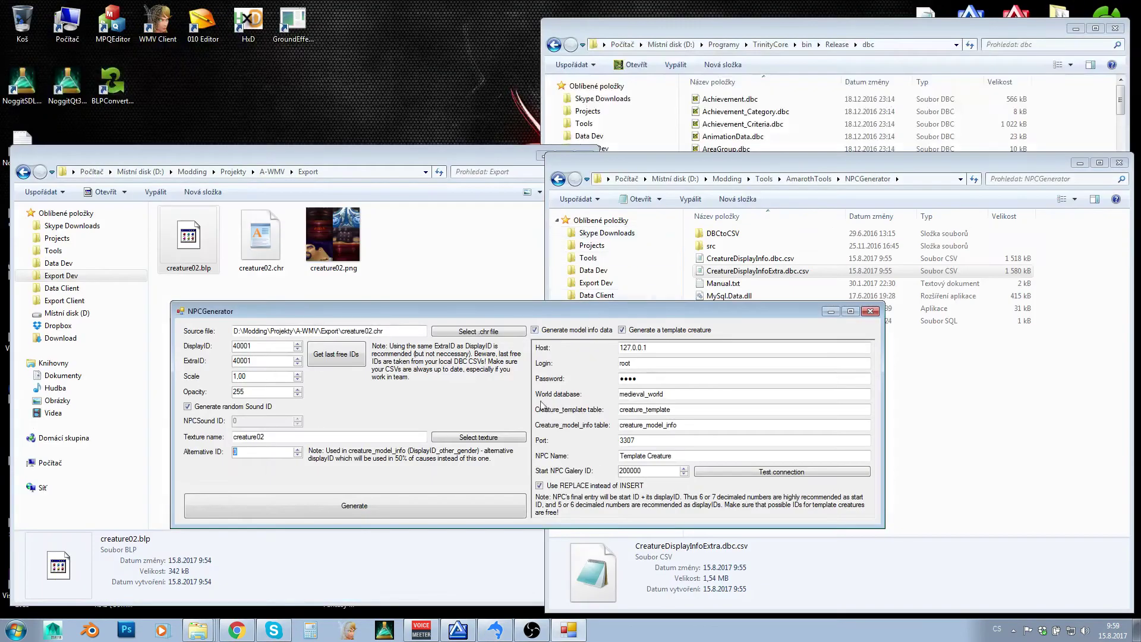
Keep the Alternative ID at 0 and generate the NPC with DisplayID and ExtraID 40001.
click(300, 454)
drag(402, 331, 249, 334)
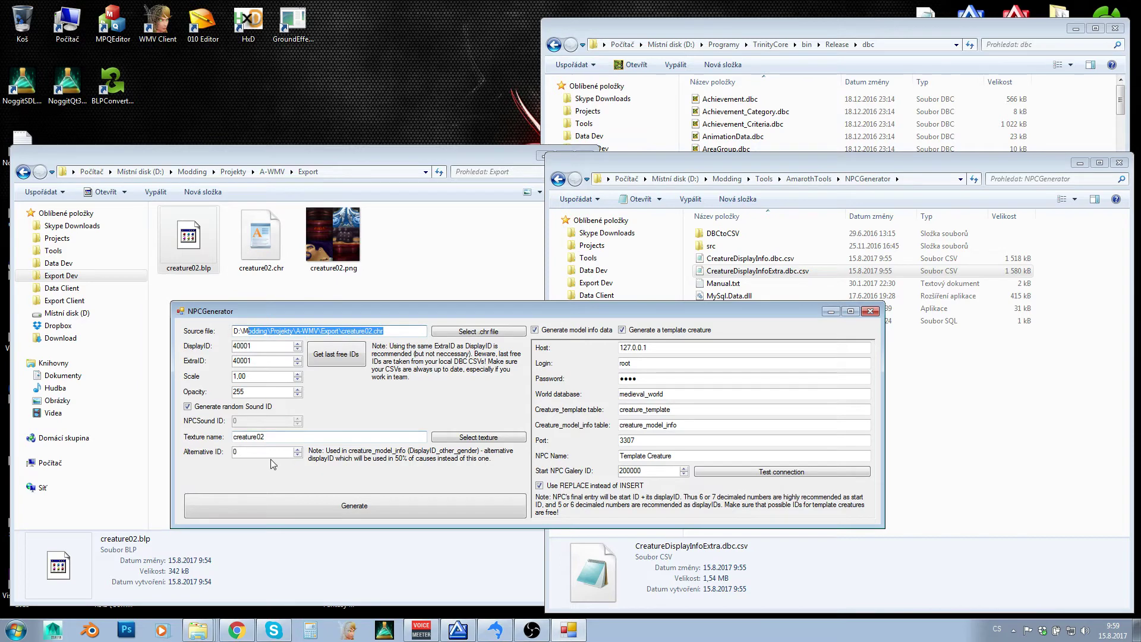
click(268, 452)
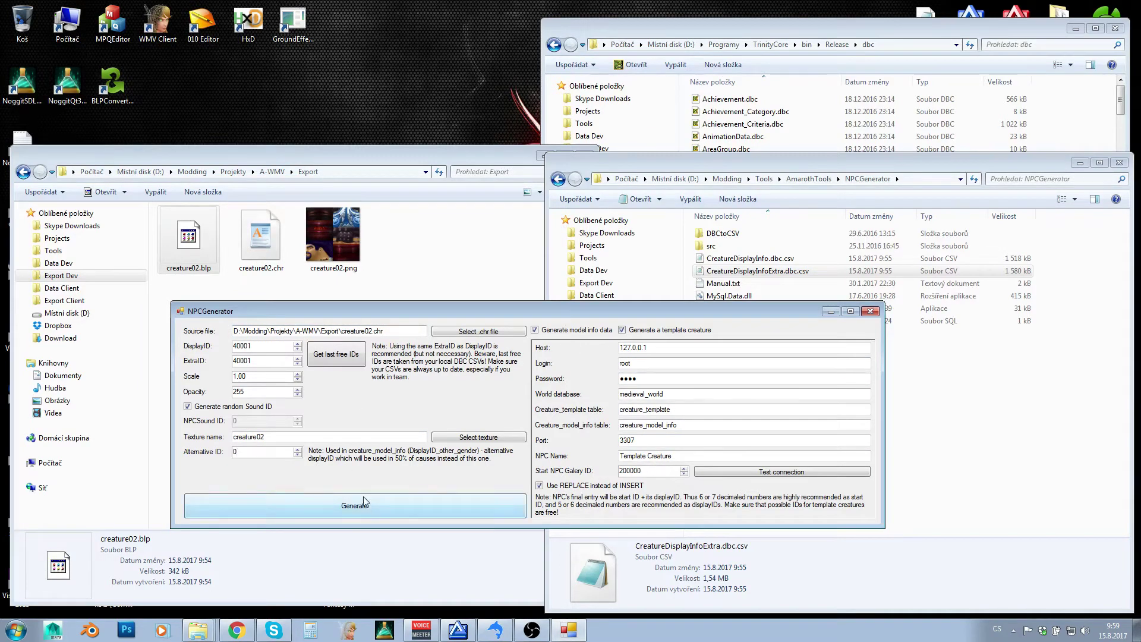
click(361, 515)
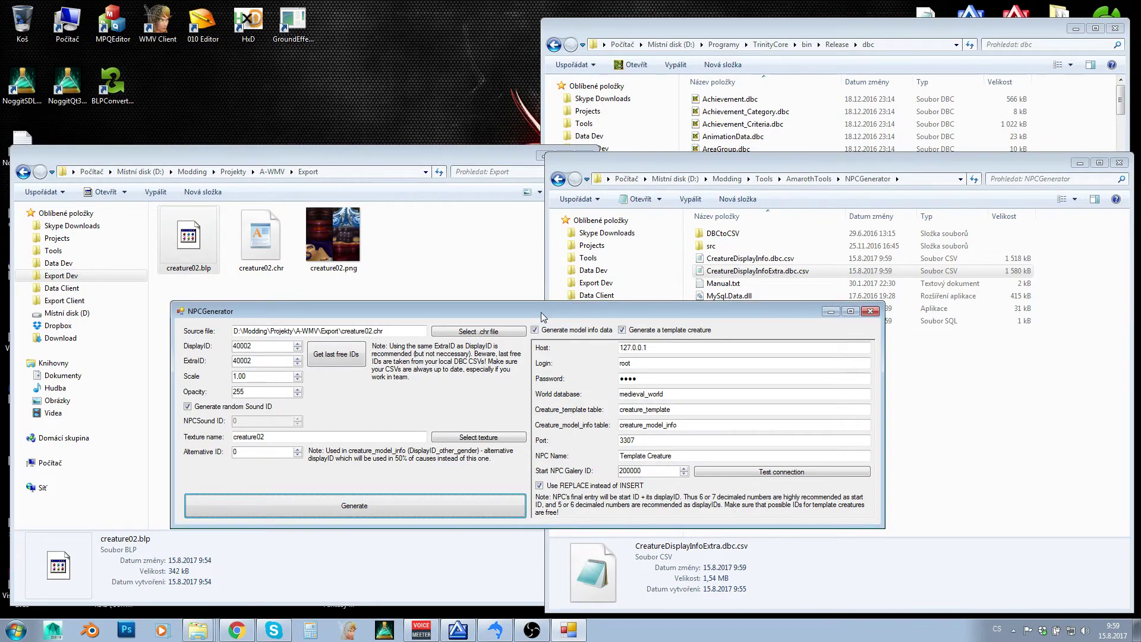
Reselect creature02.chr as the source file and leave the texture selection without choosing another file.
drag(541, 312, 447, 4)
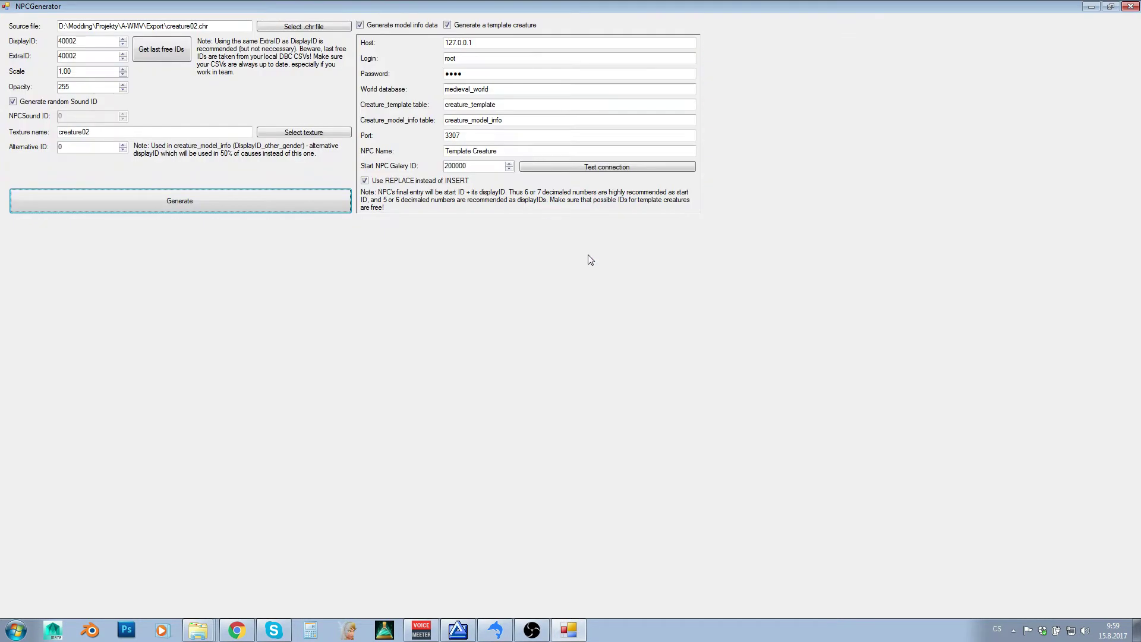
double_click(447, 5)
click(475, 331)
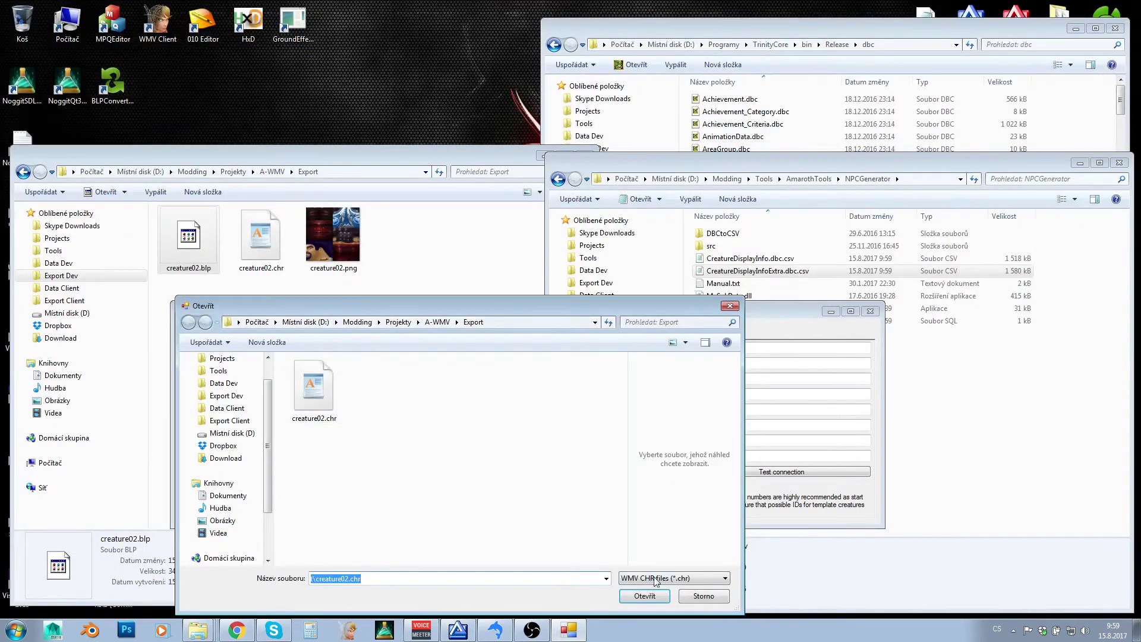
click(645, 596)
click(478, 437)
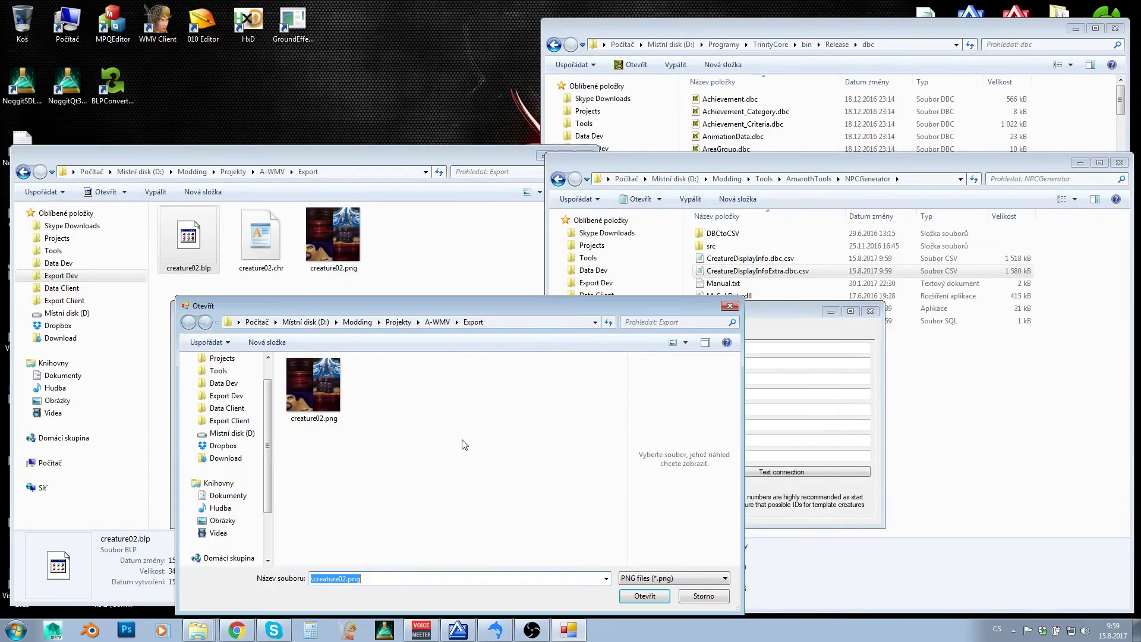
click(693, 597)
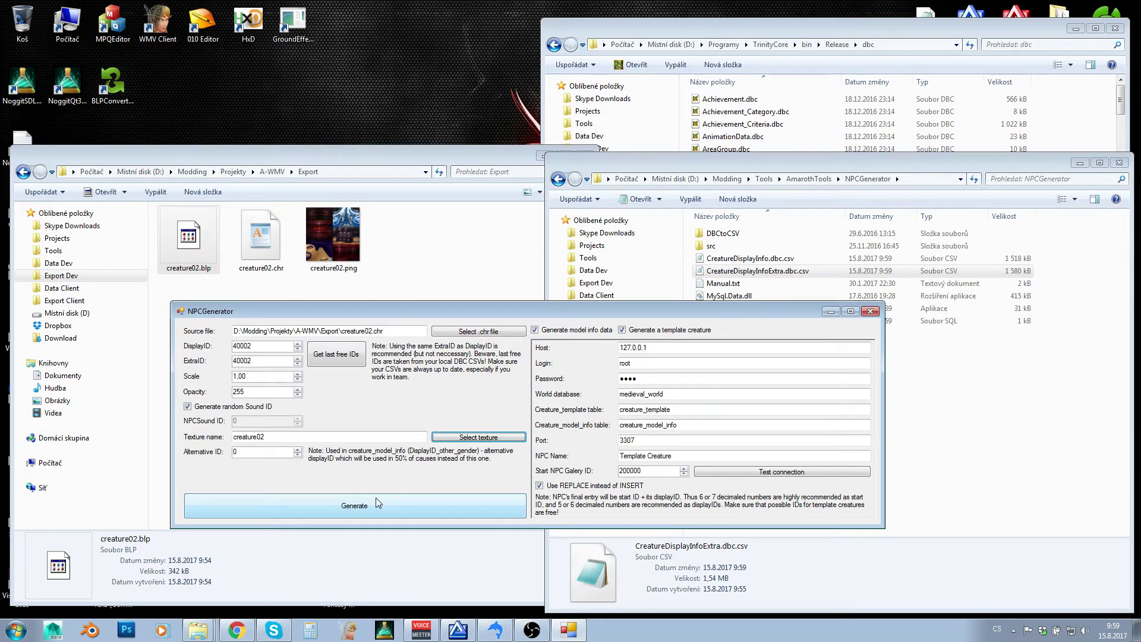
Finish with the NPC generator and close it to reach the updated files in its folder.
click(255, 348)
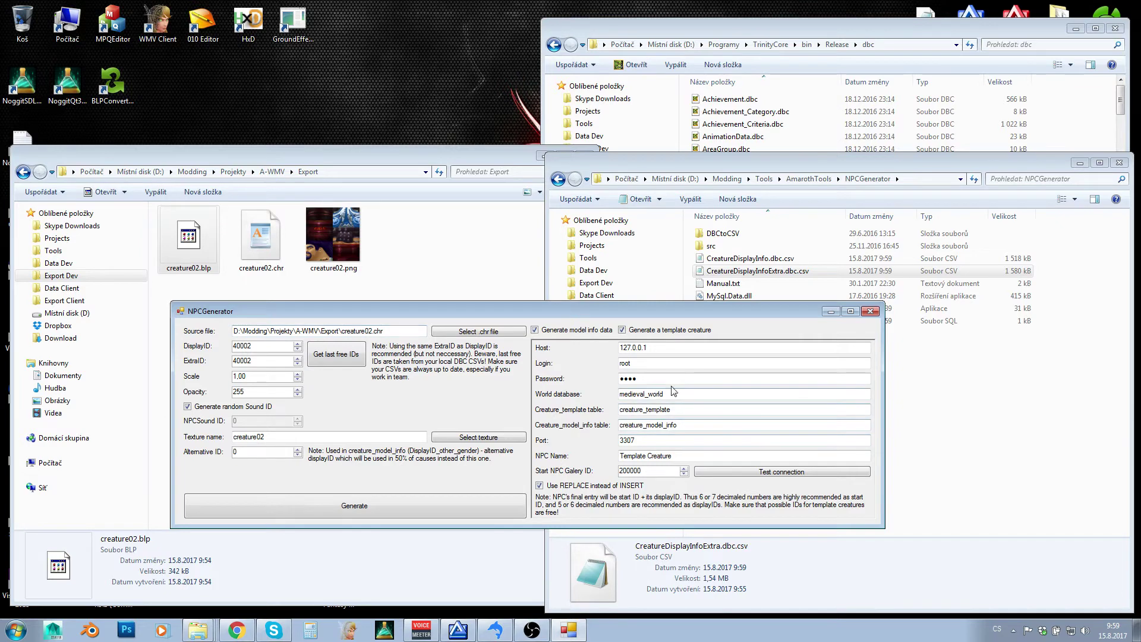
drag(629, 312, 624, 180)
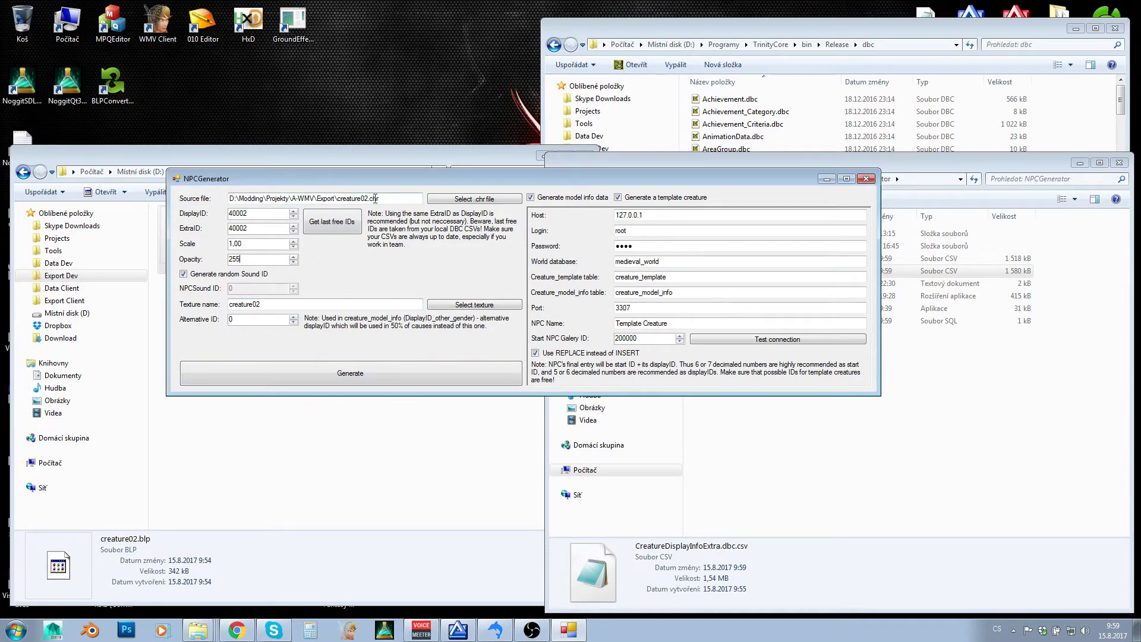
click(348, 380)
click(866, 178)
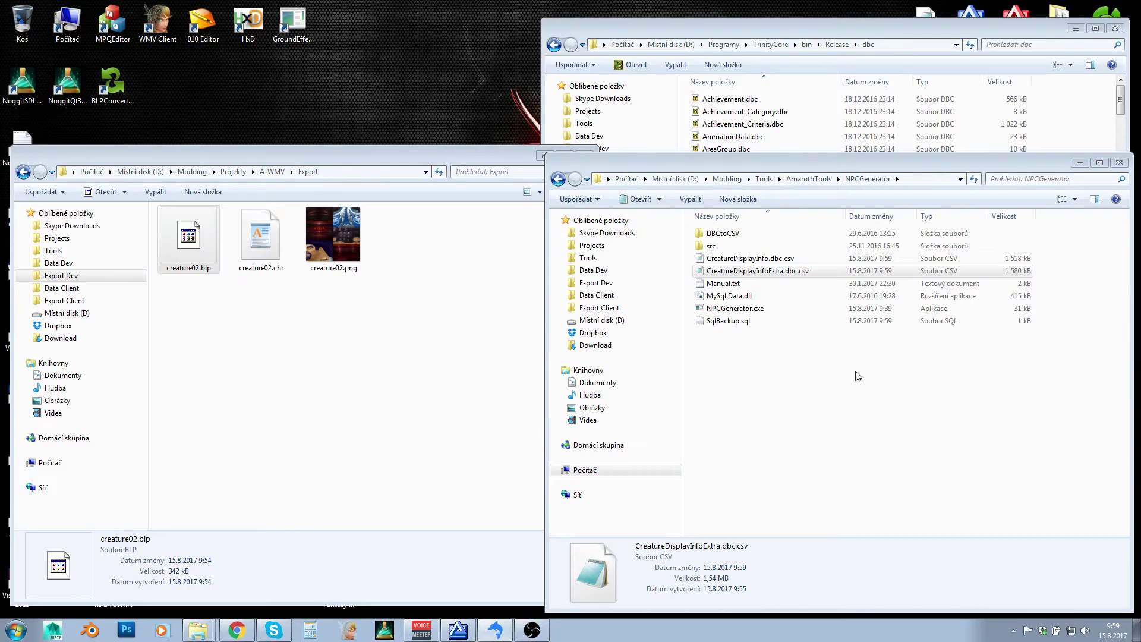
Convert CreatureDisplayInfo.dbc.csv and CreatureDisplayInfoExtra.dbc.csv to DBC files with nneonneo's DBC<->CSV Converter.
click(745, 259)
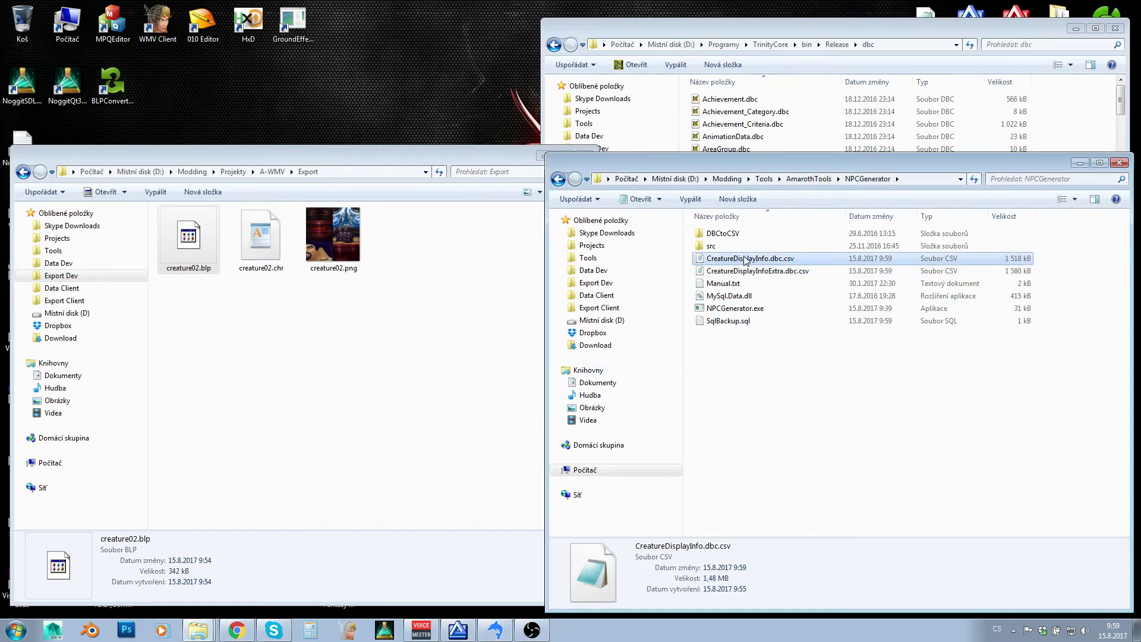
right_click(744, 259)
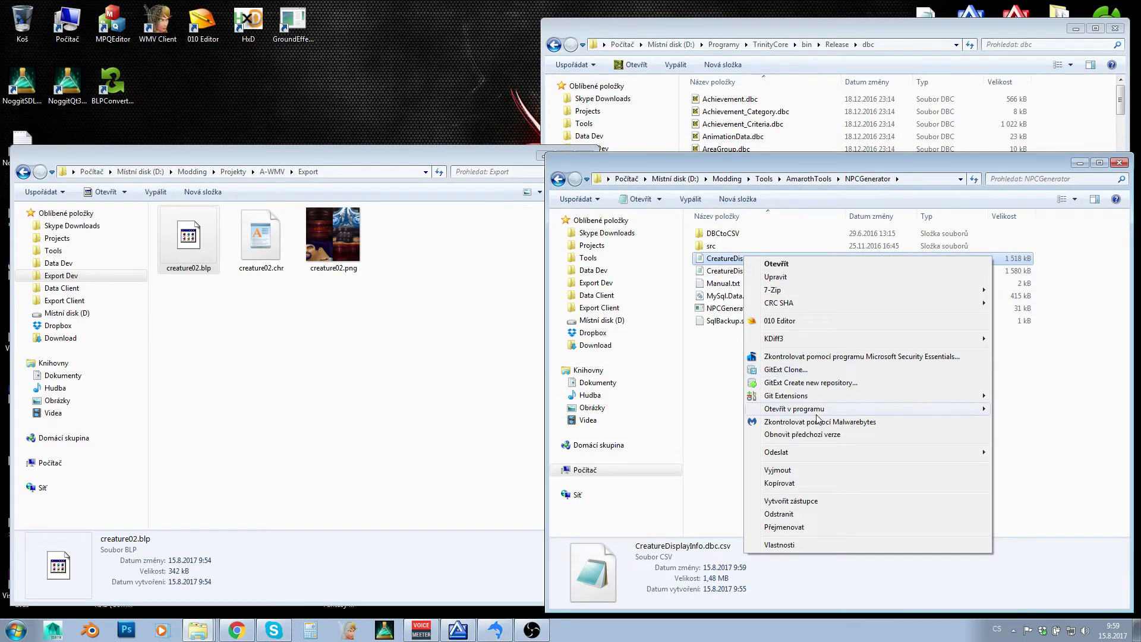
mouse_move(773, 409)
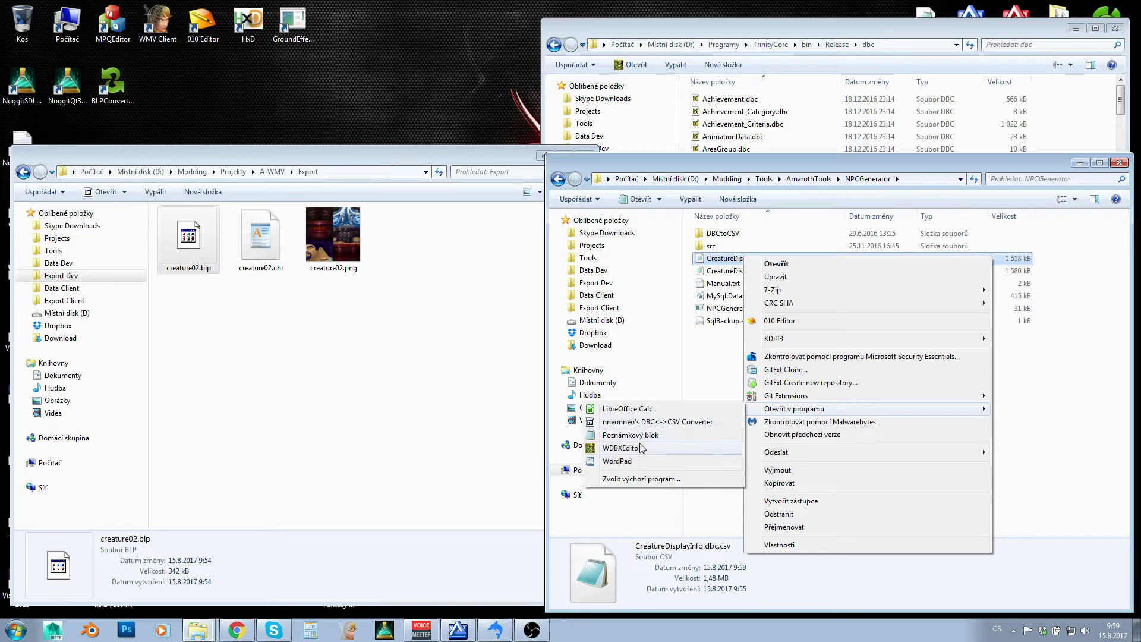
click(663, 422)
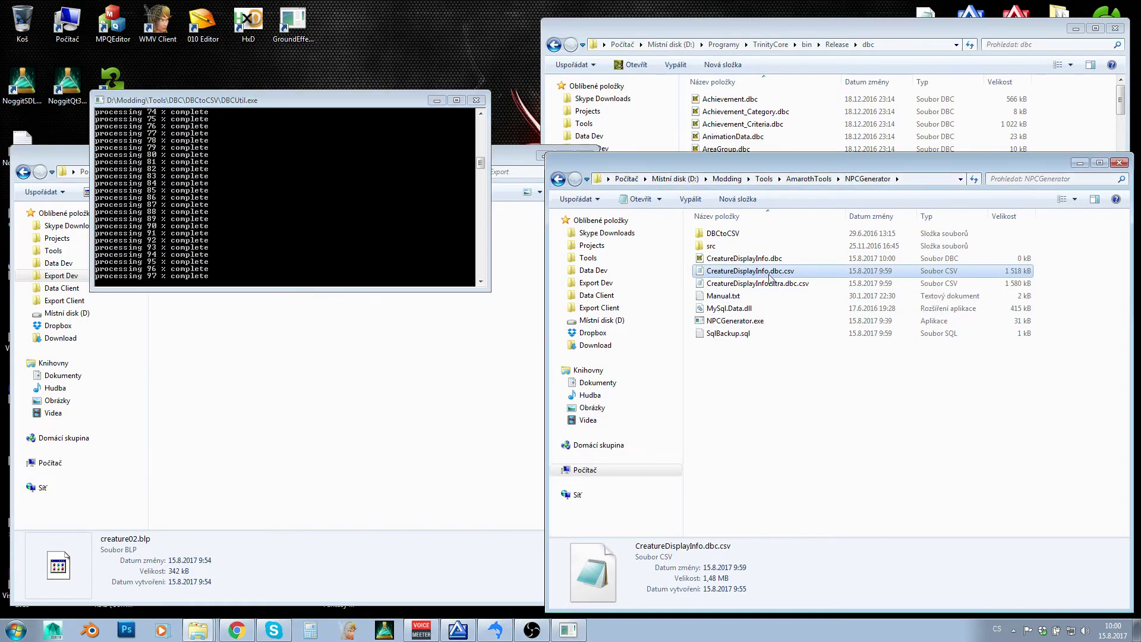
right_click(770, 283)
mouse_move(811, 437)
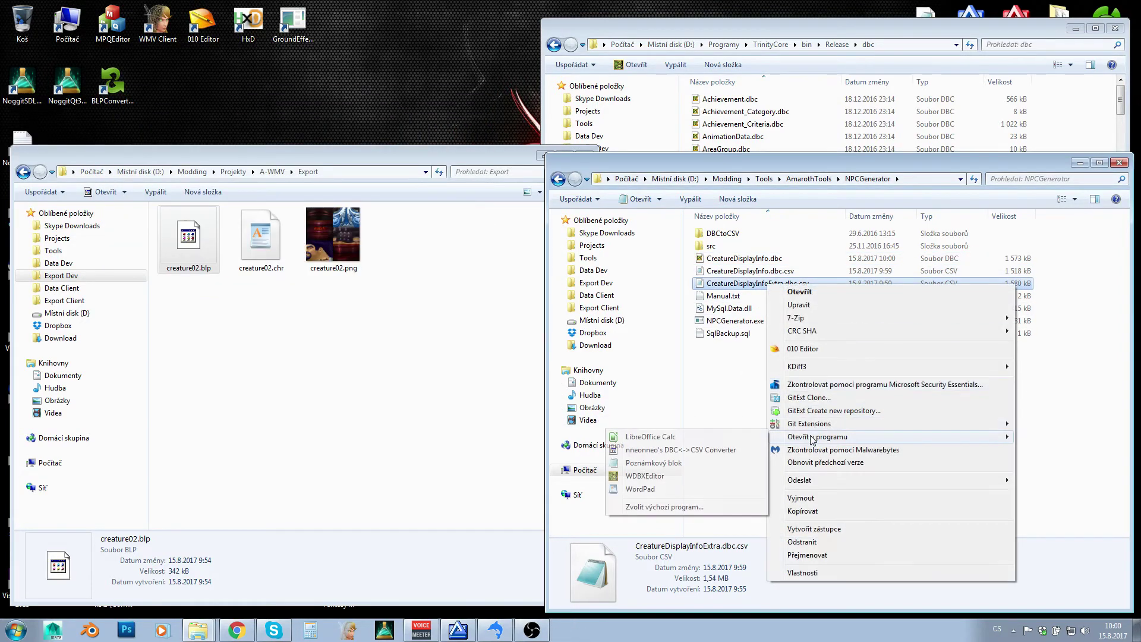
click(677, 450)
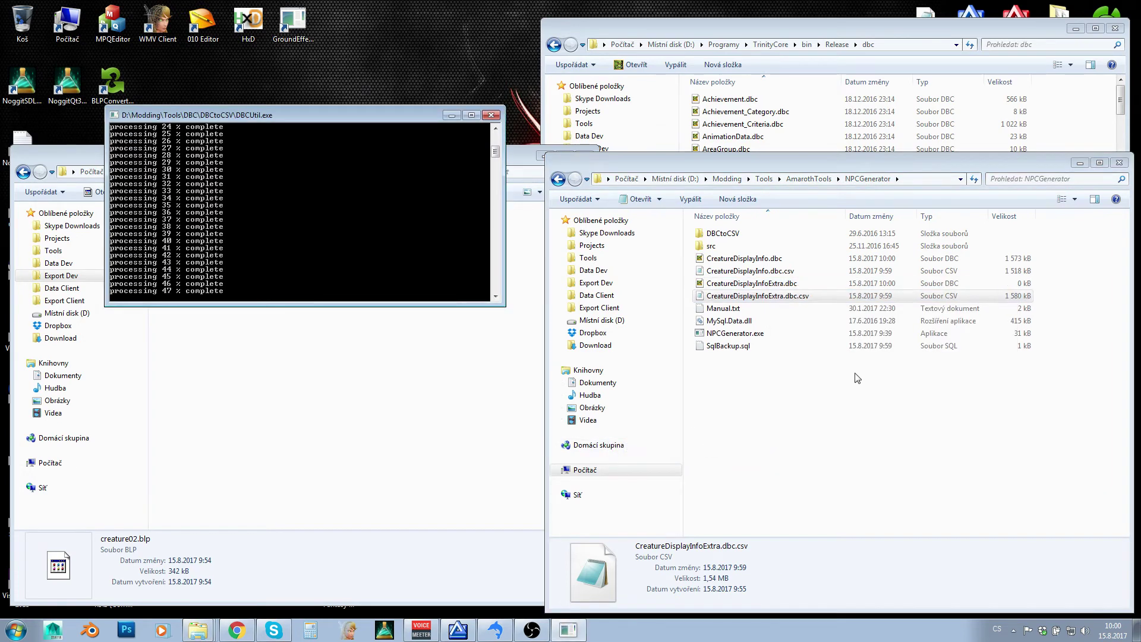
Open CreatureDisplayInfo.dbc and CreatureDisplayInfoExtra.dbc in WDBX Editor using the WotLK 3.3.5 (12340) definition.
click(760, 265)
double_click(758, 261)
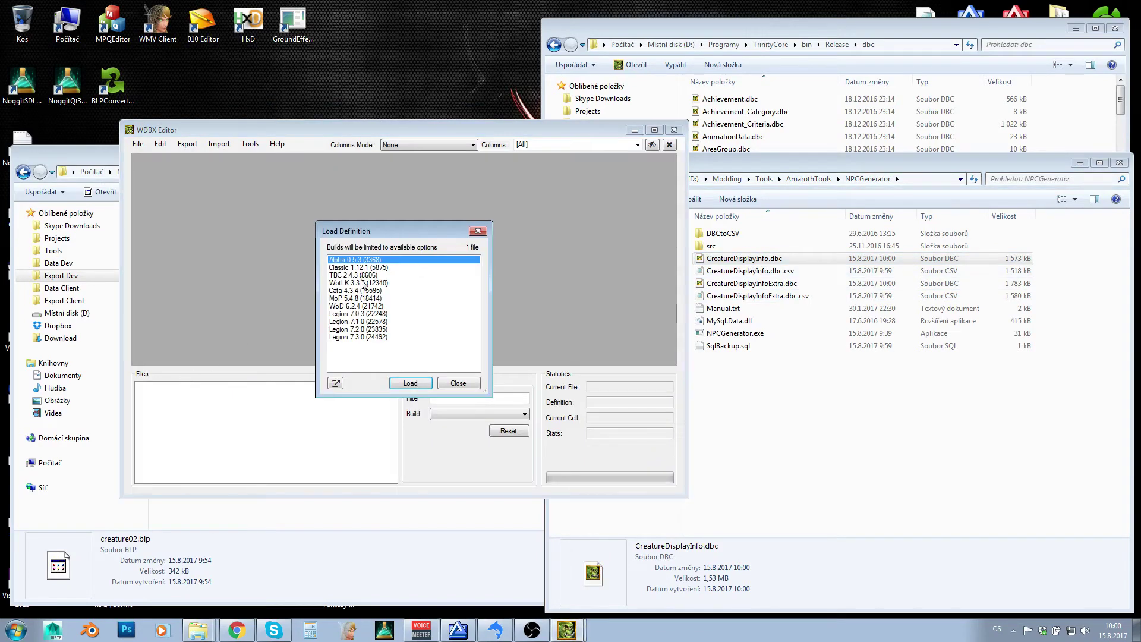
double_click(363, 284)
click(740, 289)
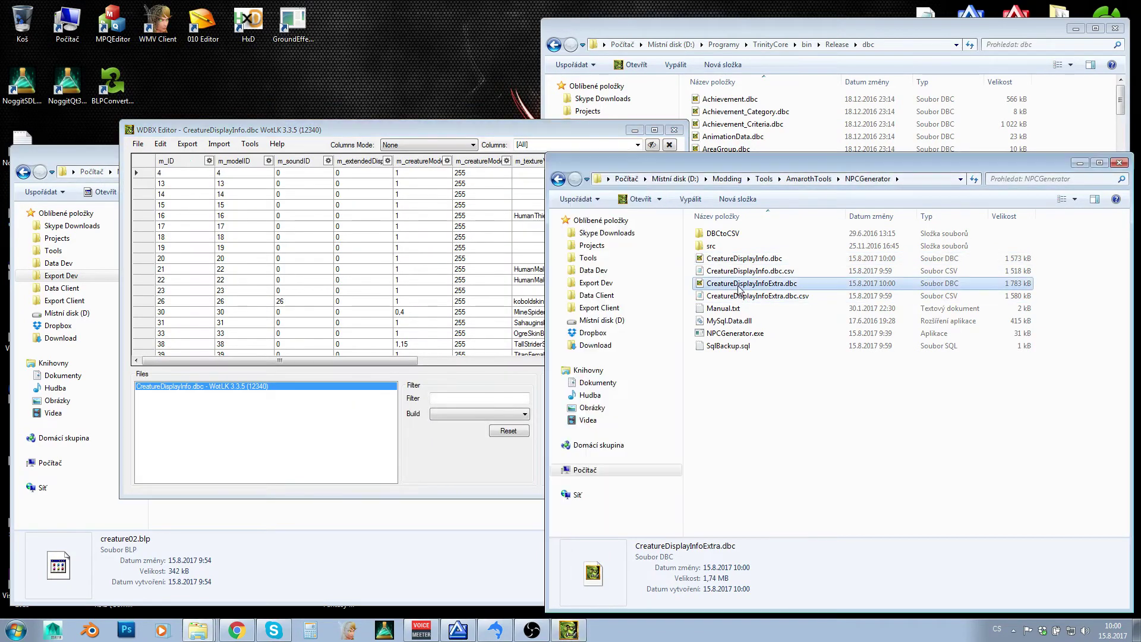
double_click(740, 288)
double_click(341, 285)
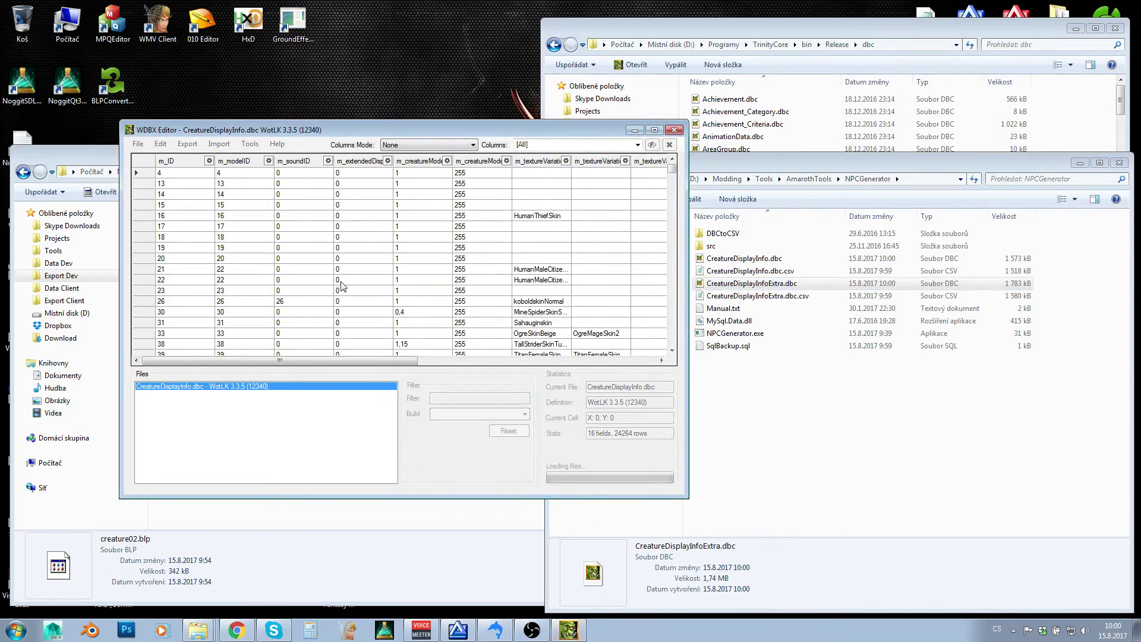
Check the ID and model ID of the last entry in CreatureDisplayInfo.dbc.
drag(672, 171, 672, 367)
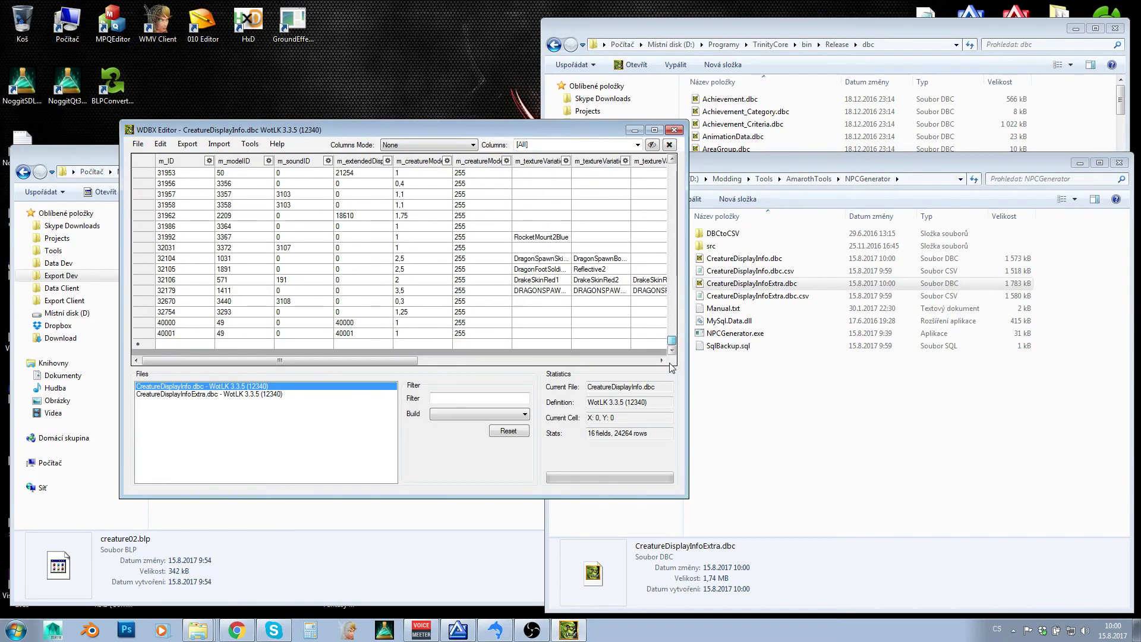
click(179, 334)
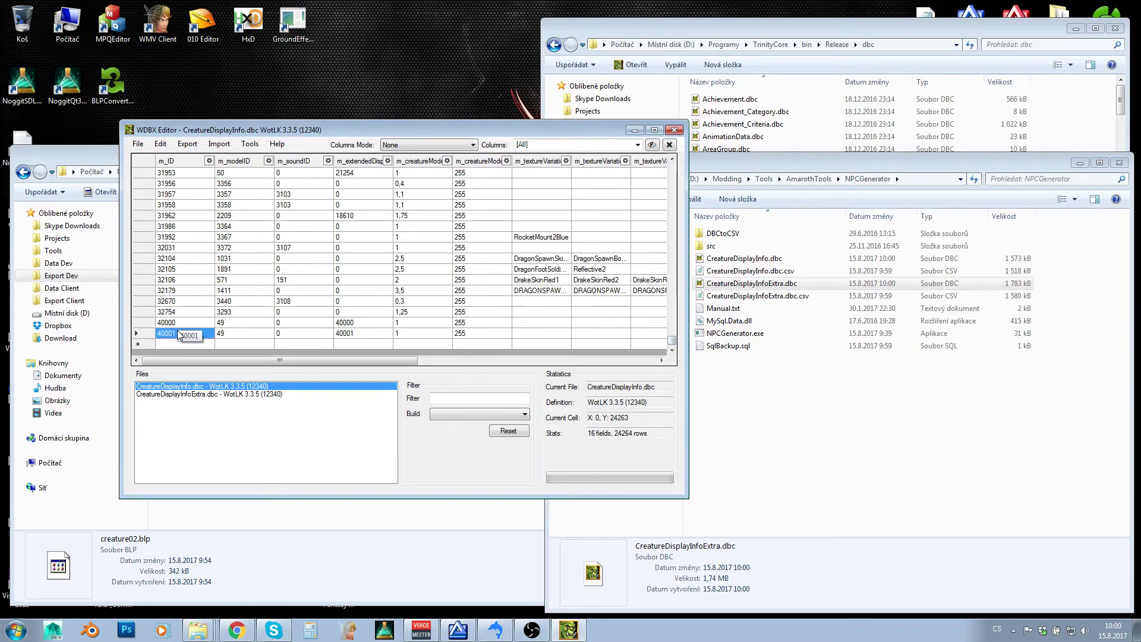
click(229, 335)
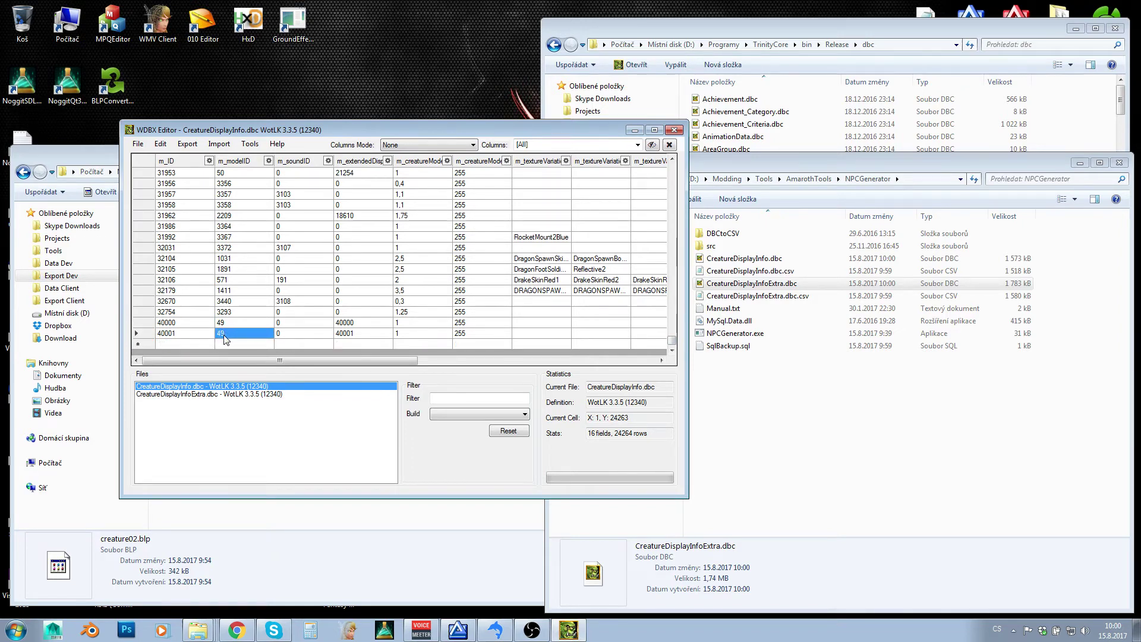
Examine the extended display, texture variation, portrait and NPC sound fields of the last entry in CreatureDisplayInfo.dbc.
key(Tab)
key(Tab)
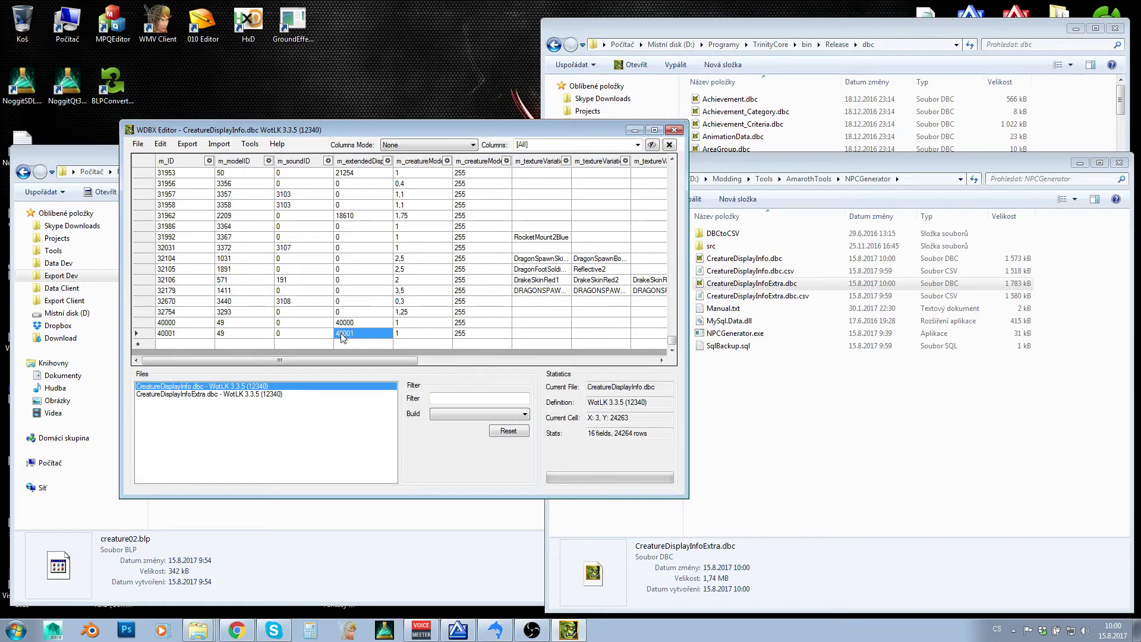
key(Tab)
key(Tab)
key(Tab)
key(Tab)
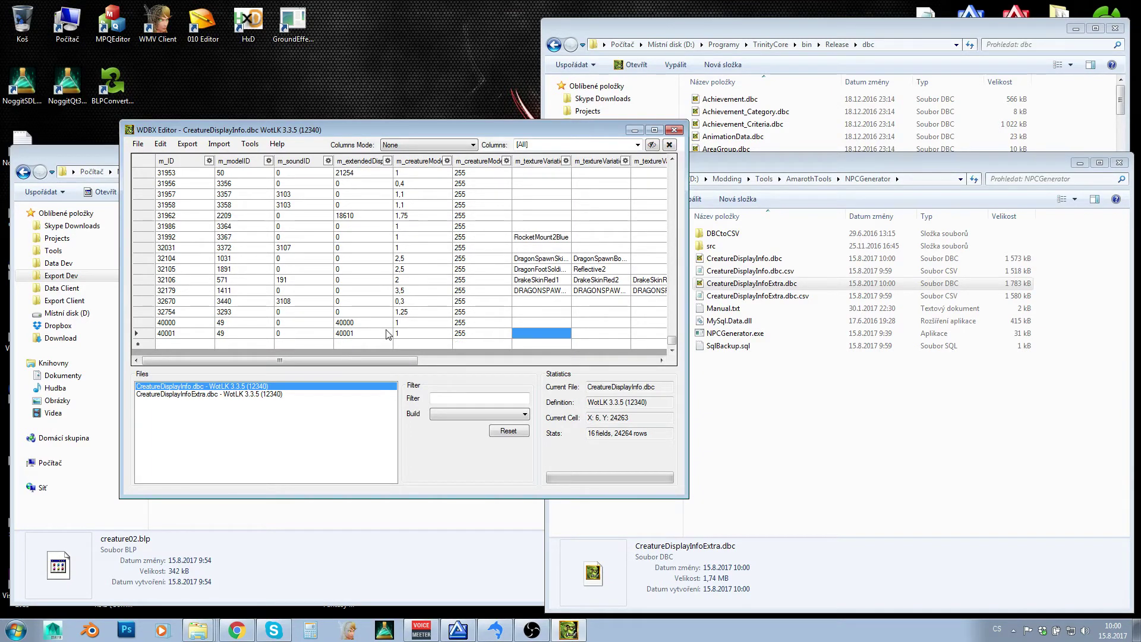
key(Tab)
key(Tab)
key(Tab)
key(Tab)
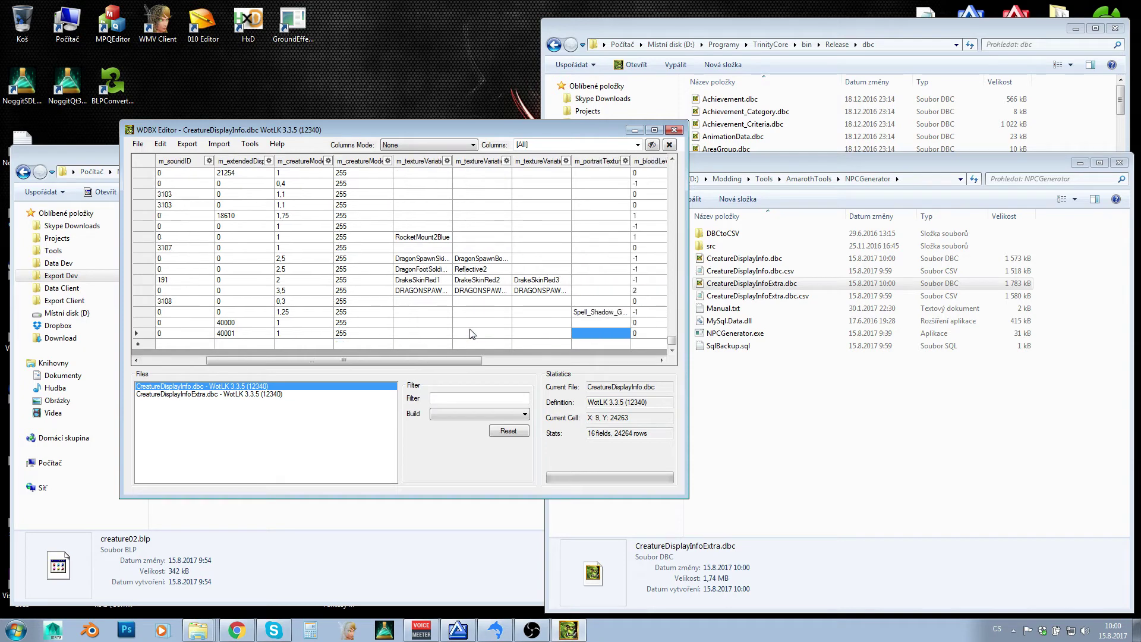
key(Tab)
key(Tab)
key(Tab)
key(Tab)
click(440, 334)
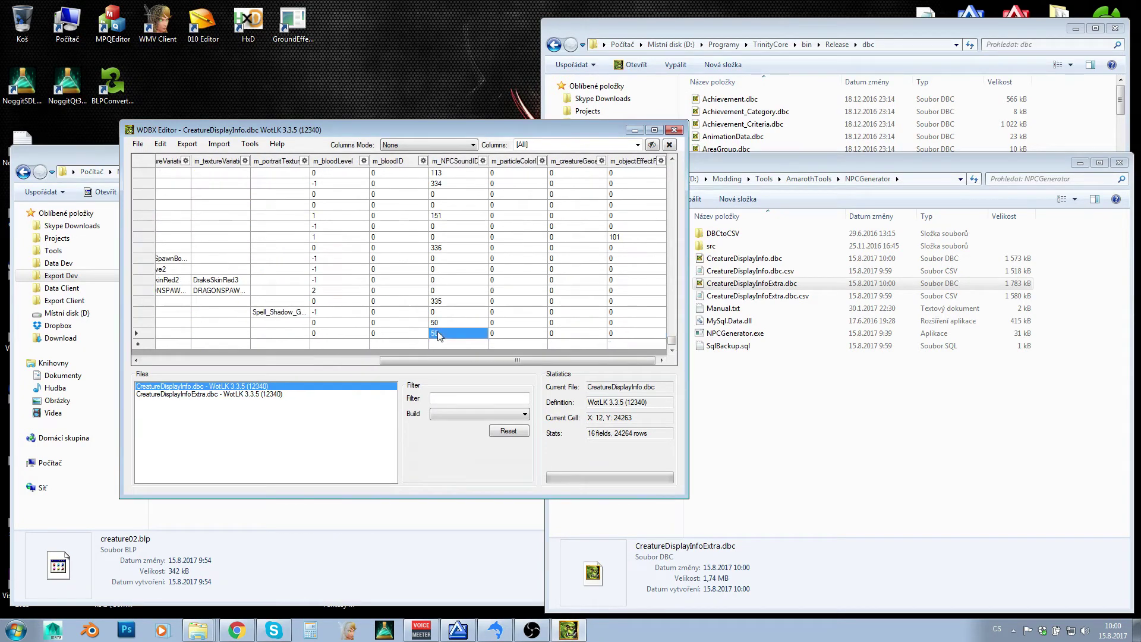
key(shift+Tab)
key(Tab)
key(shift+Tab)
key(shift+Tab)
key(shift+Tab)
key(shift+Tab)
key(shift+Tab)
key(shift+Tab)
key(shift+Tab)
key(shift+Tab)
key(shift+Tab)
key(shift+Tab)
key(shift+Tab)
key(shift+Tab)
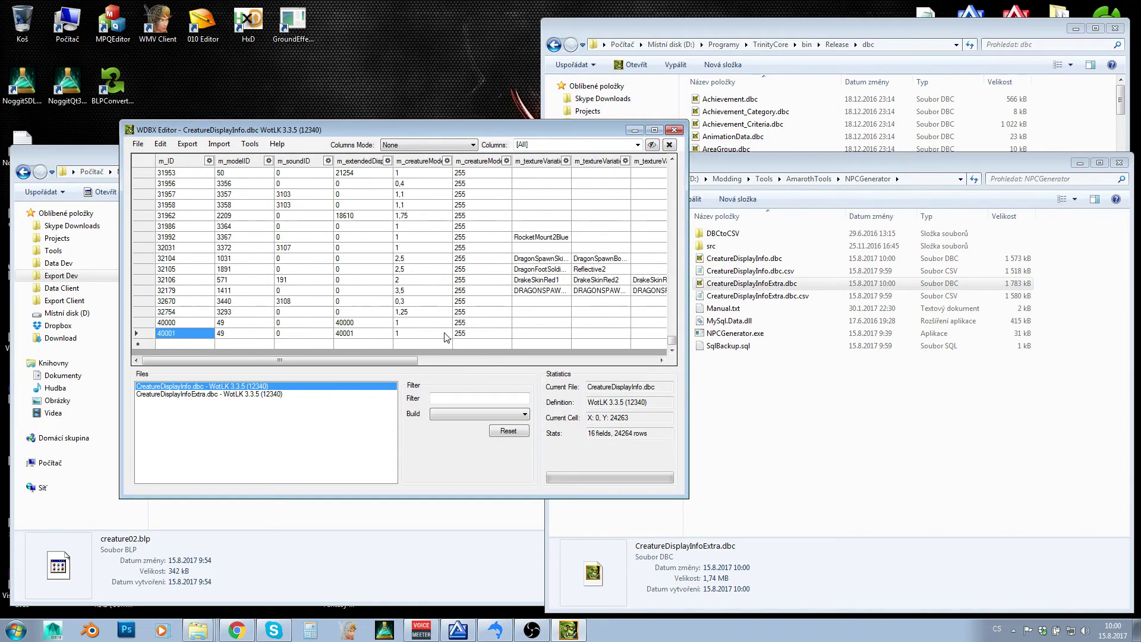
Show the last entries of CreatureDisplayInfoExtra.dbc and widen the editor window to fit more columns.
click(171, 395)
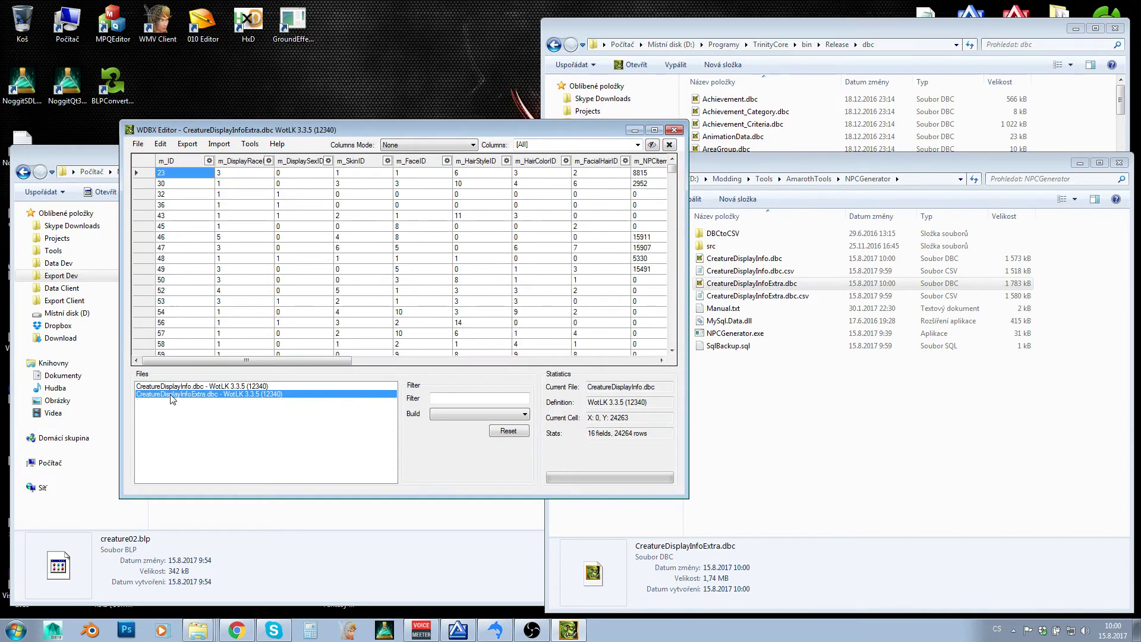
drag(672, 170, 669, 359)
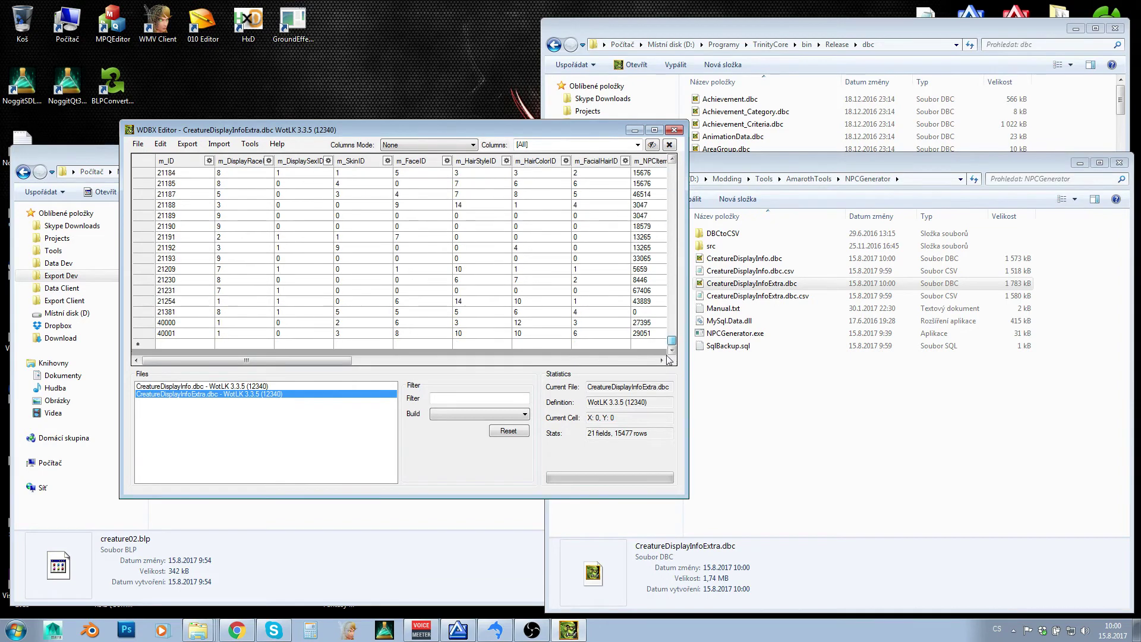
drag(686, 314, 1052, 314)
Examine the race, sex, skin, face, hair and facial hair fields of the last CreatureDisplayInfoExtra.dbc entry.
click(219, 337)
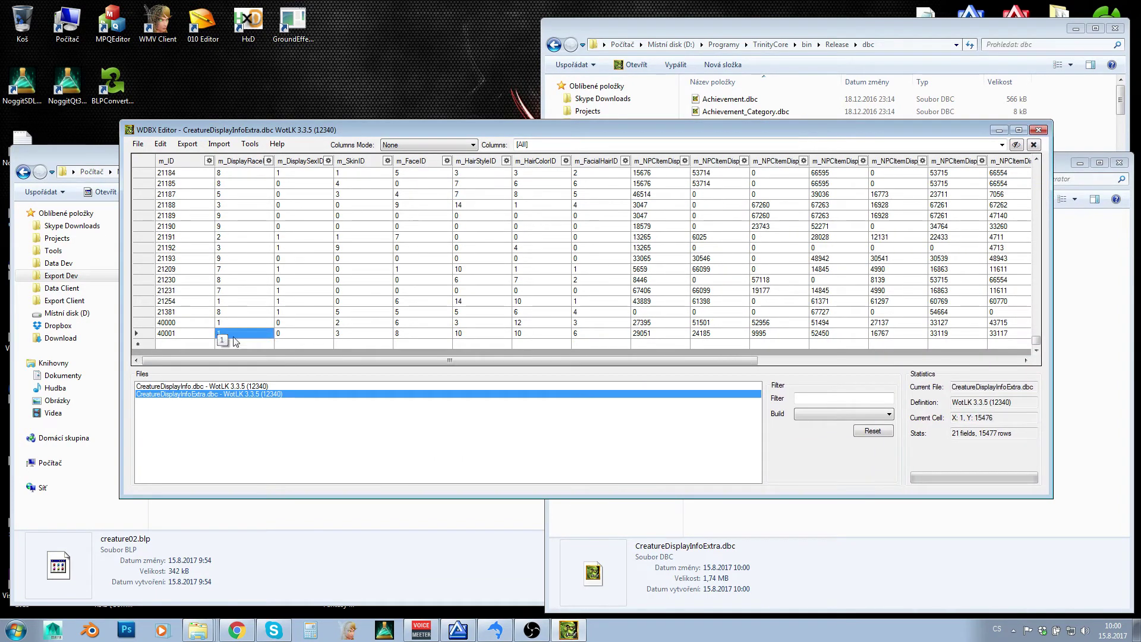
click(277, 336)
click(359, 336)
key(Right)
key(Right)
key(Right)
key(Right)
key(Right)
key(Right)
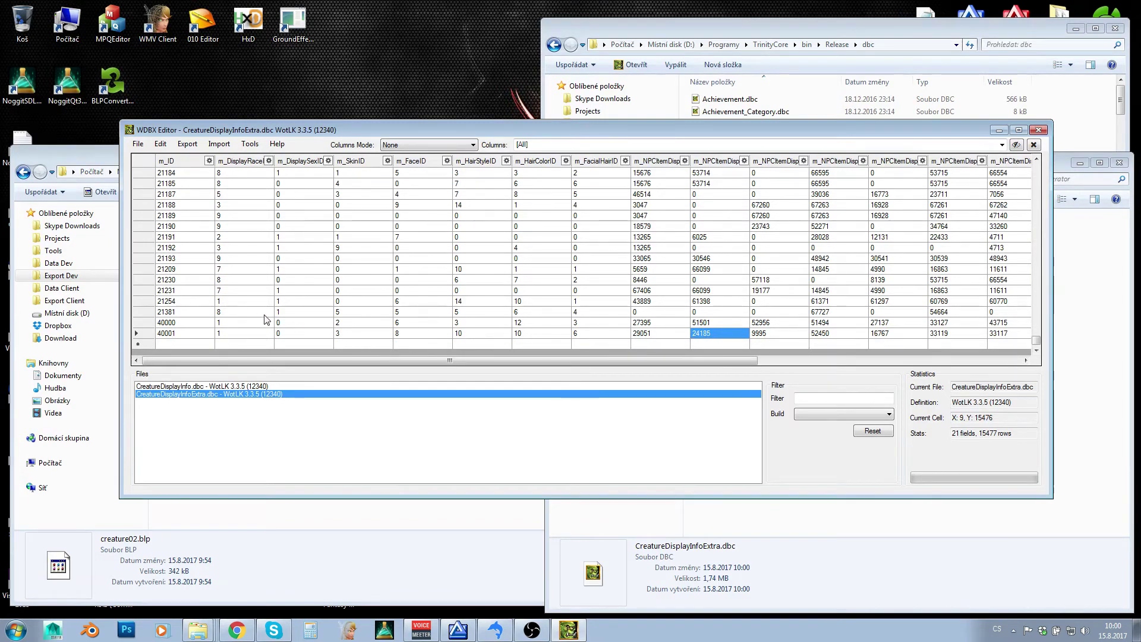
click(226, 336)
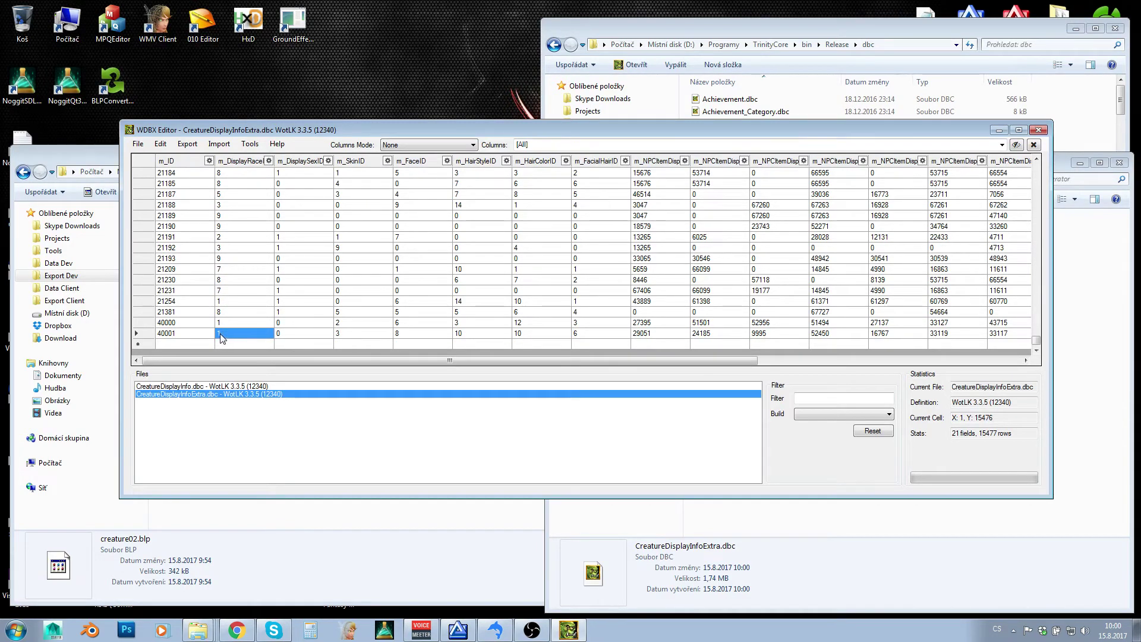
click(280, 334)
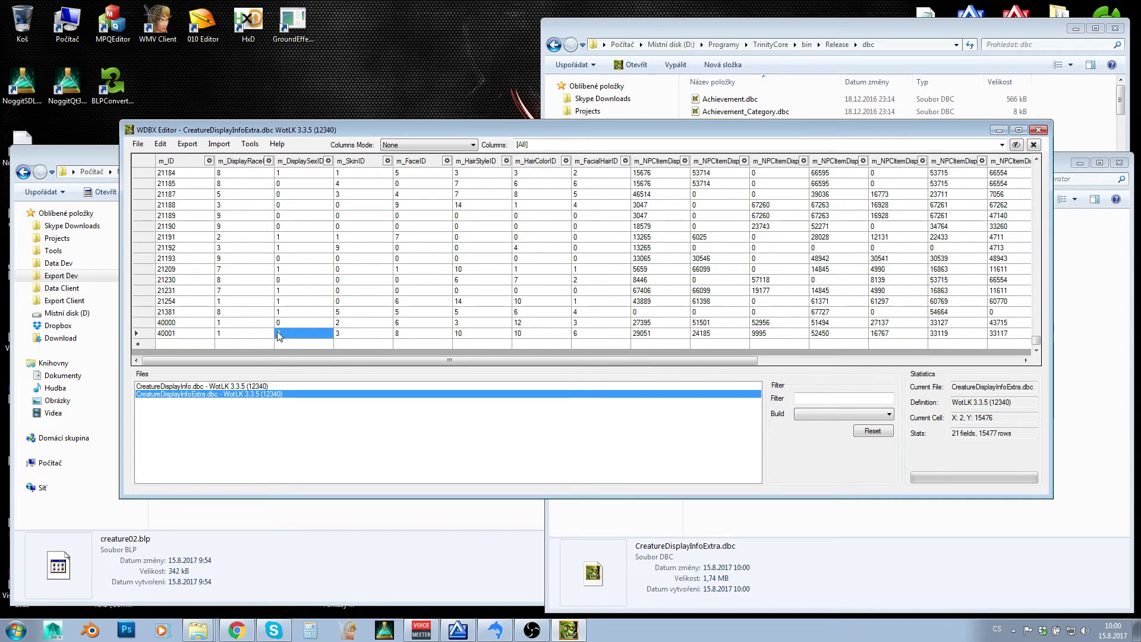
click(344, 334)
click(399, 336)
click(478, 336)
click(557, 336)
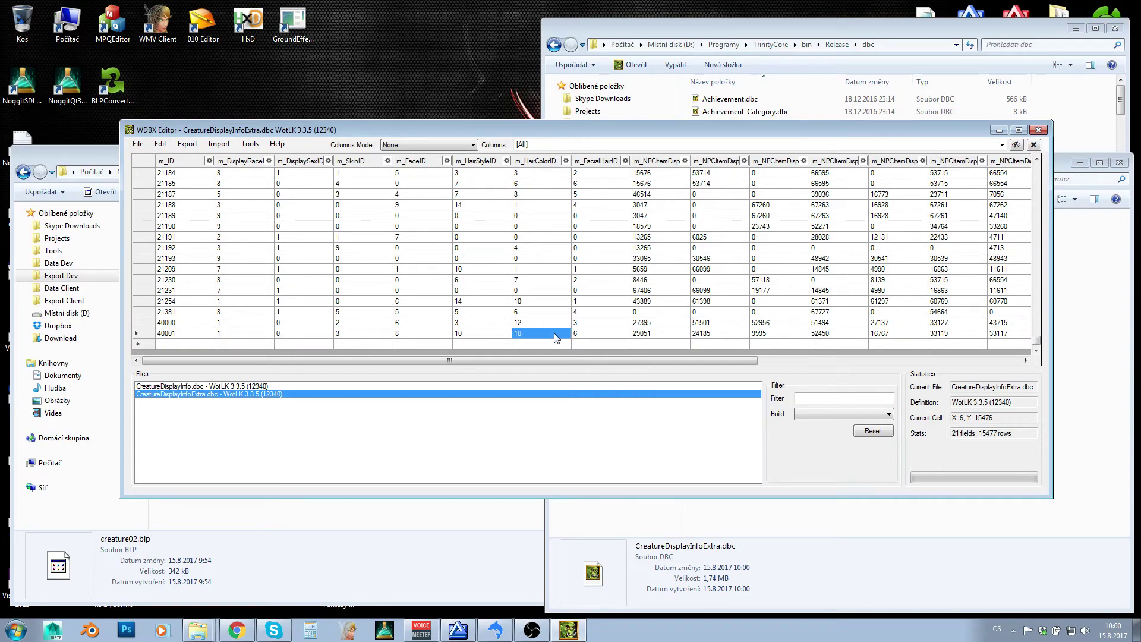
click(599, 336)
click(347, 333)
click(416, 335)
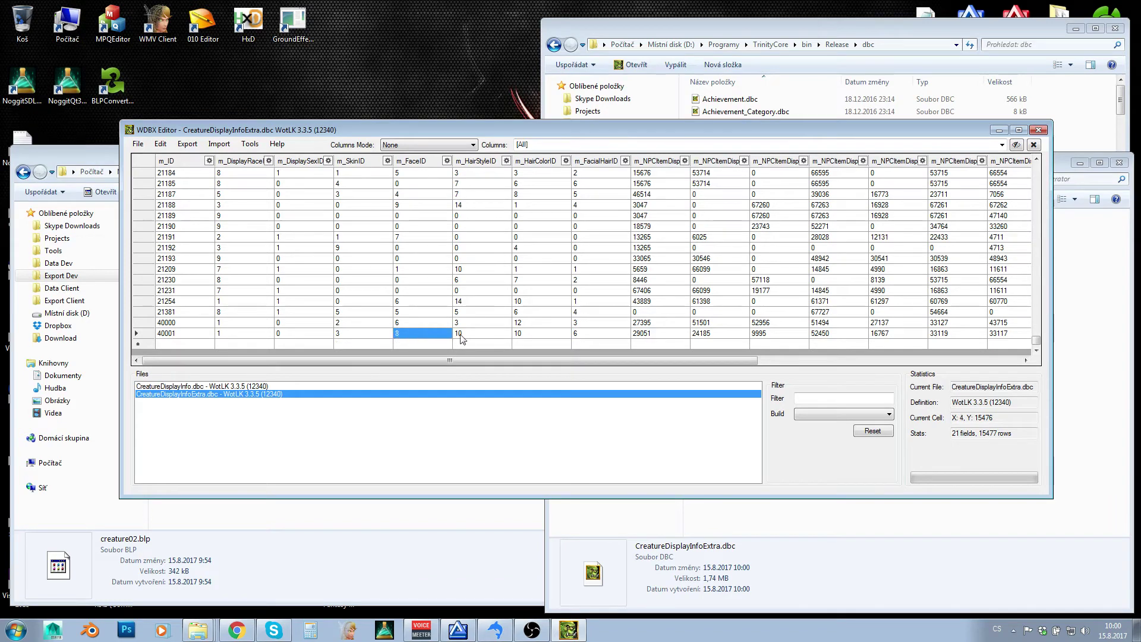
click(475, 337)
click(544, 338)
Check the NPC item display columns and the bake name of the last CreatureDisplayInfoExtra.dbc entry.
key(Right)
key(Right)
key(Right)
key(Right)
key(Right)
key(Right)
key(Right)
key(Right)
key(Right)
key(Right)
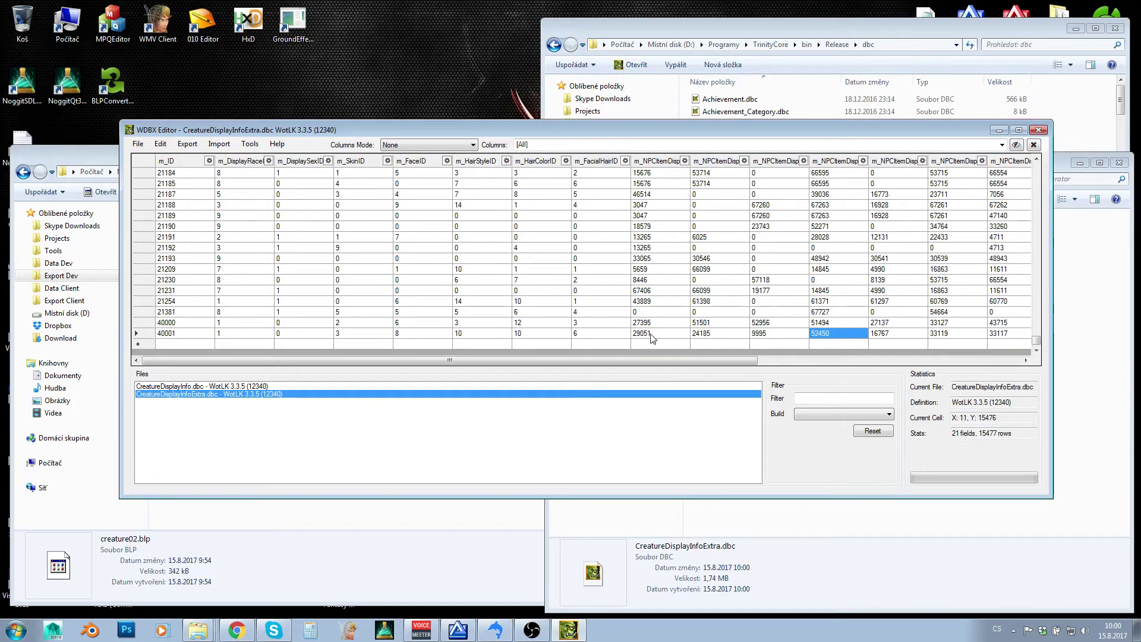
key(Right)
key(Right)
key(Right)
key(Right)
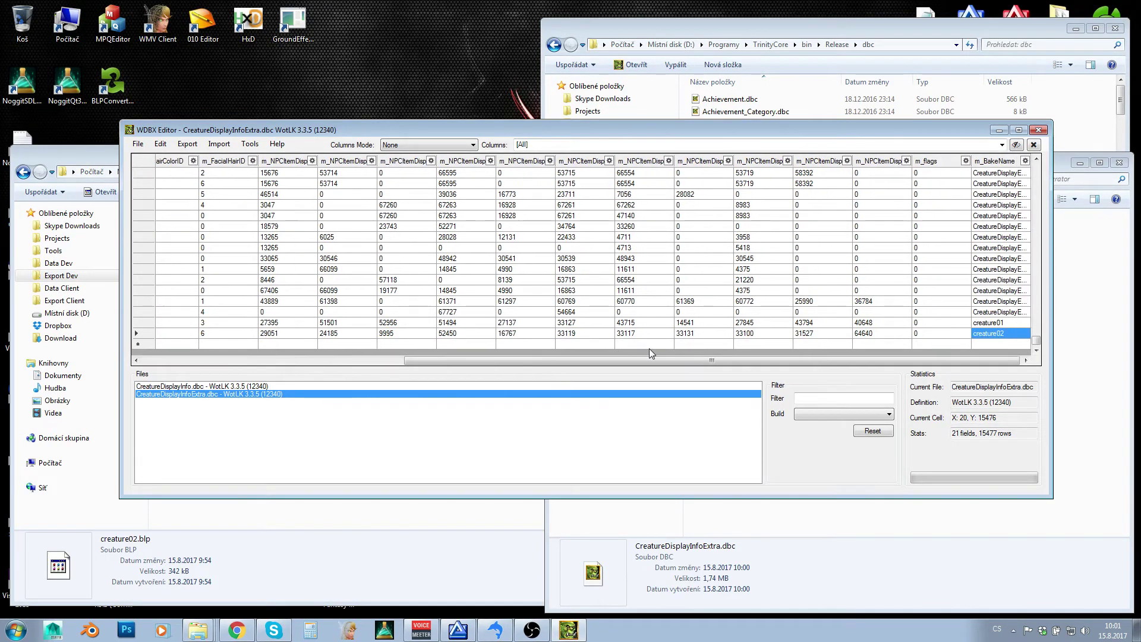
key(Left)
key(Left)
key(Left)
key(Left)
key(Left)
key(Left)
key(Left)
key(Left)
key(Left)
key(Left)
key(Left)
key(Left)
key(Left)
key(Left)
key(Left)
key(Left)
key(Left)
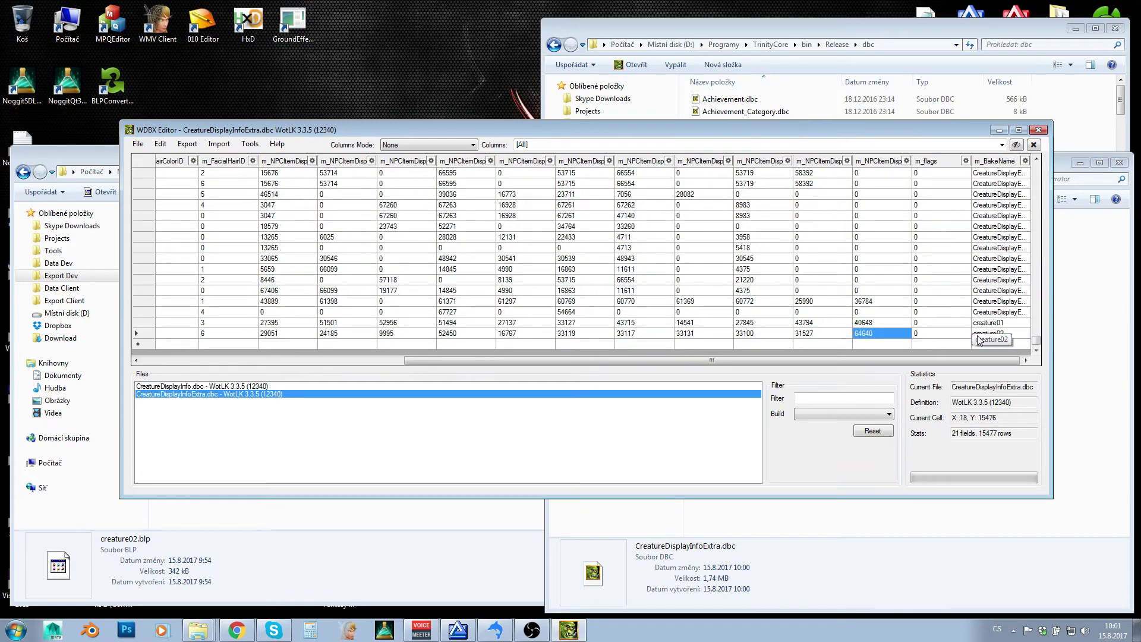
key(Left)
key(Left)
key(Left)
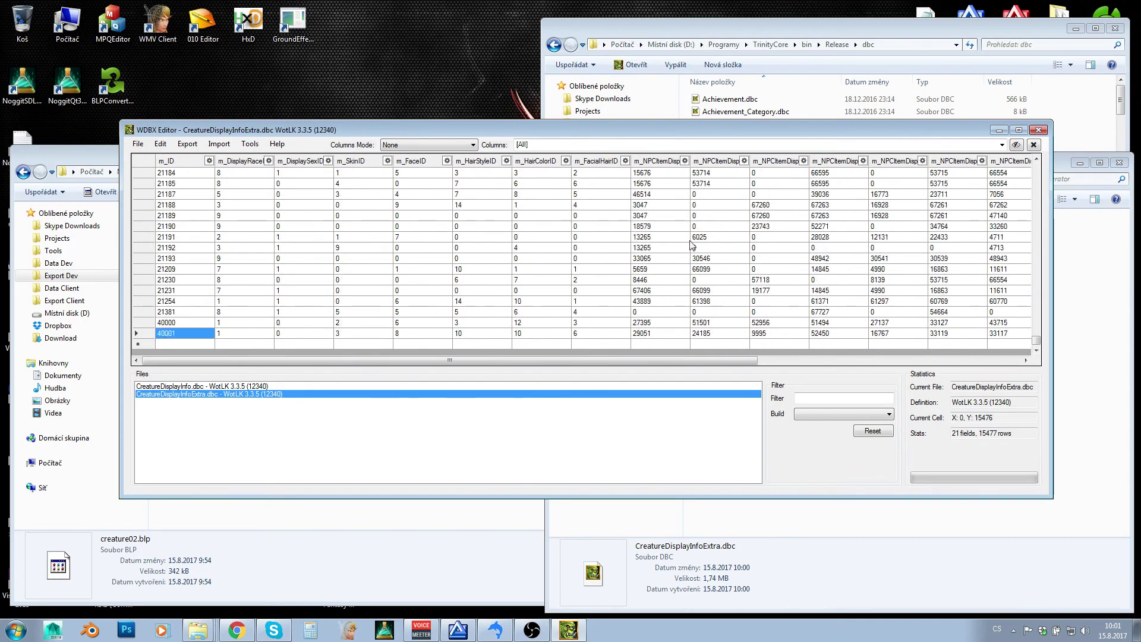
Close WDBX Editor, switch to SQLyog and sort the creature_model_info table by DisplayID in descending order.
click(1038, 129)
click(495, 629)
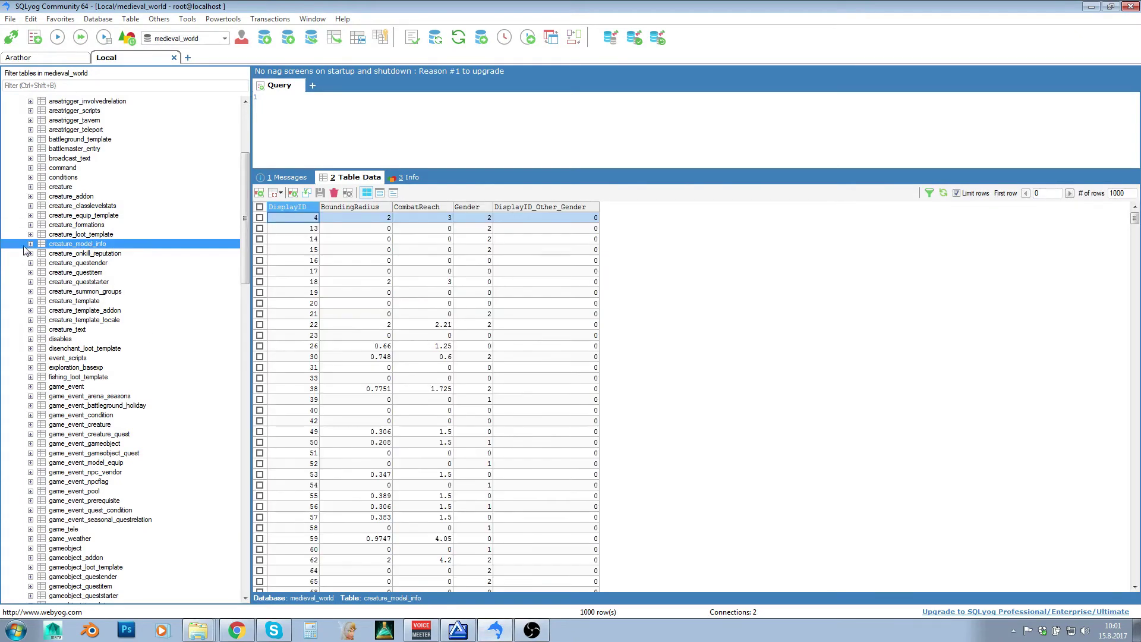
click(300, 208)
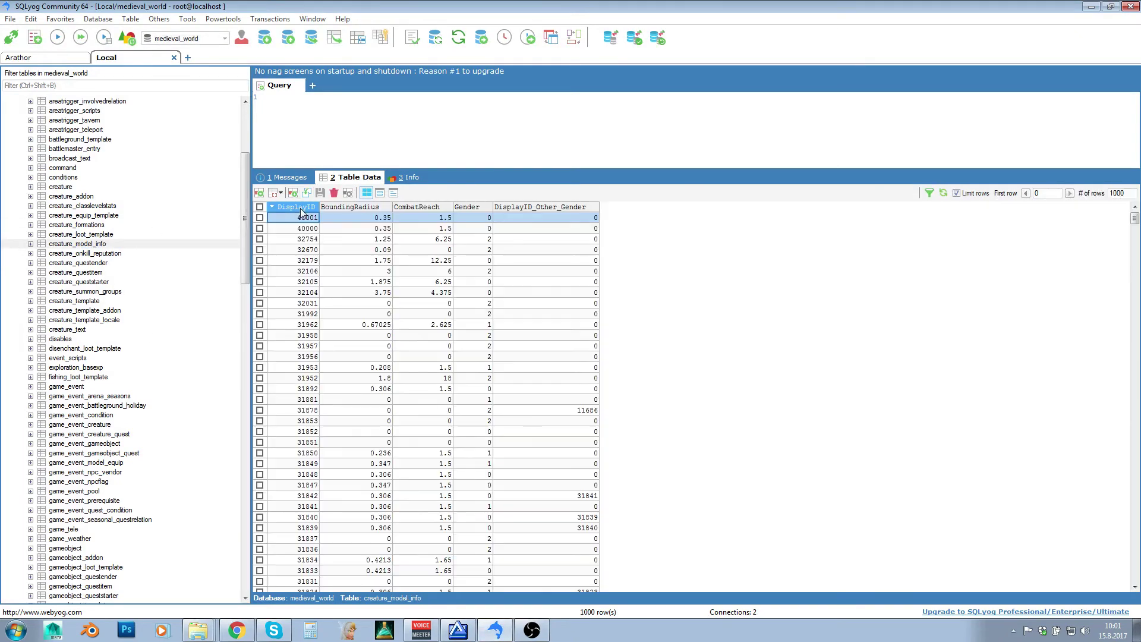
scroll(307, 237, up, 1)
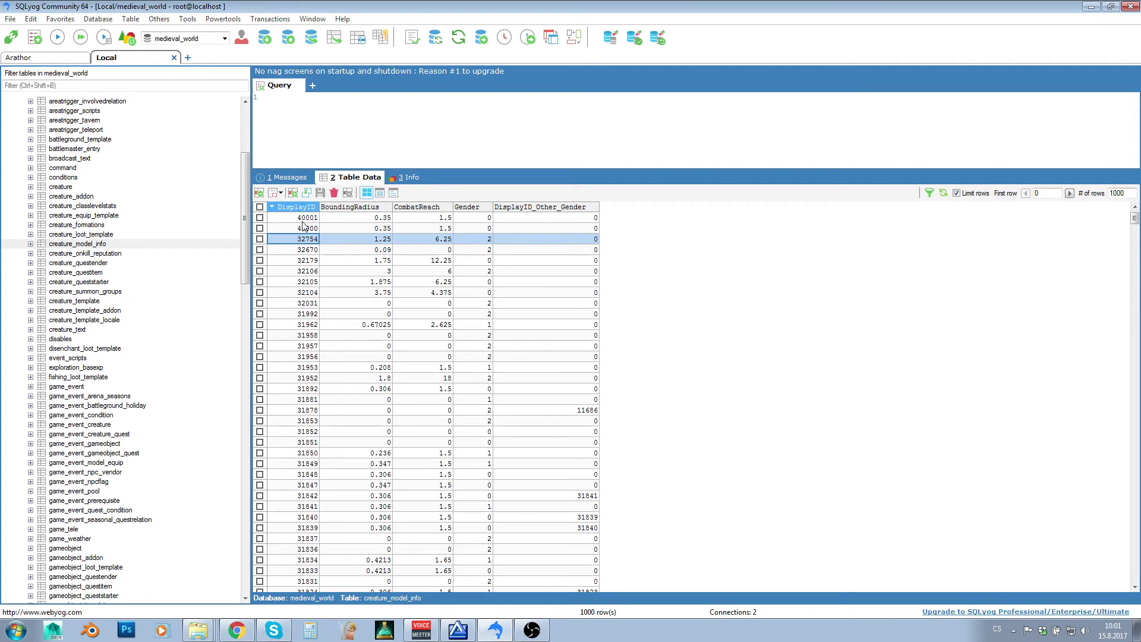
Examine the DisplayID, BoundingRadius, CombatReach and Gender values of the newest creature_model_info row.
click(300, 218)
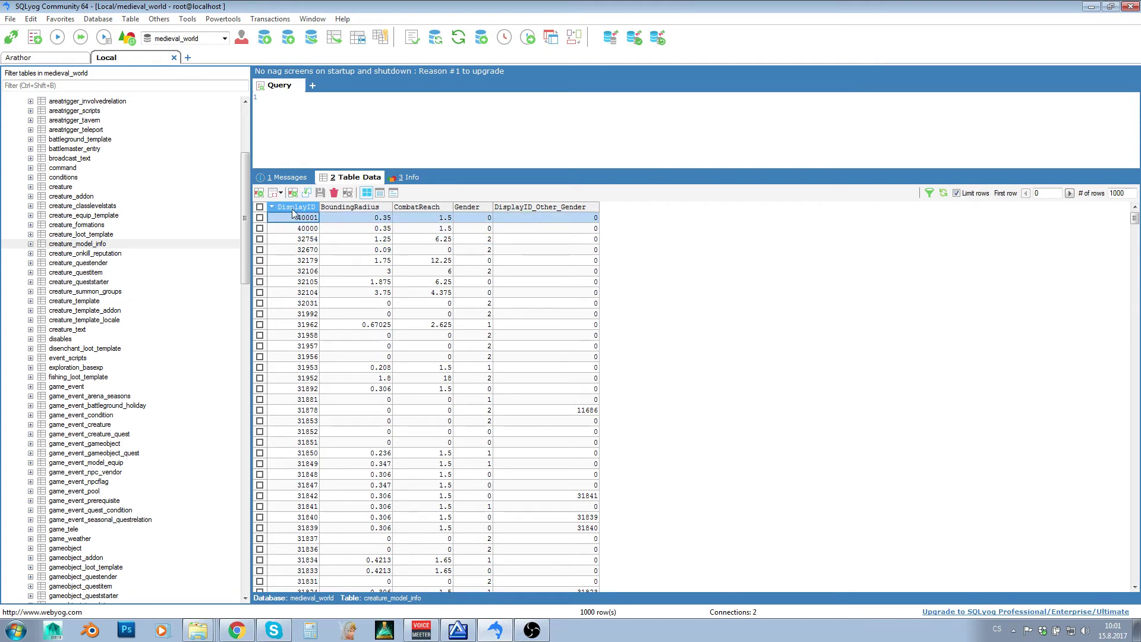
click(368, 220)
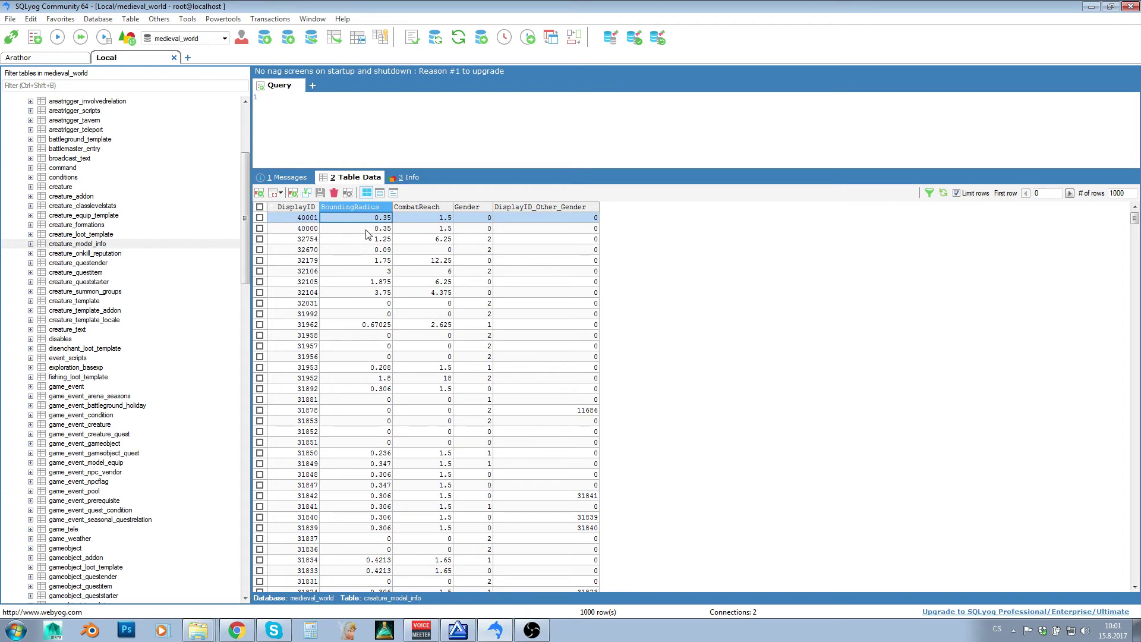
click(431, 220)
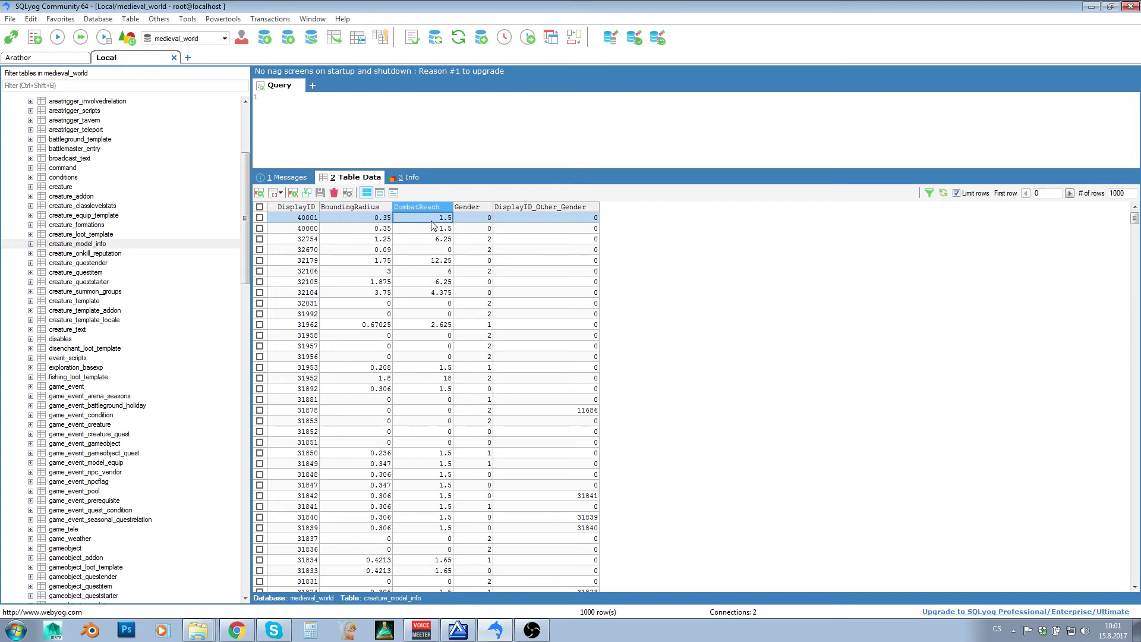
key(Left)
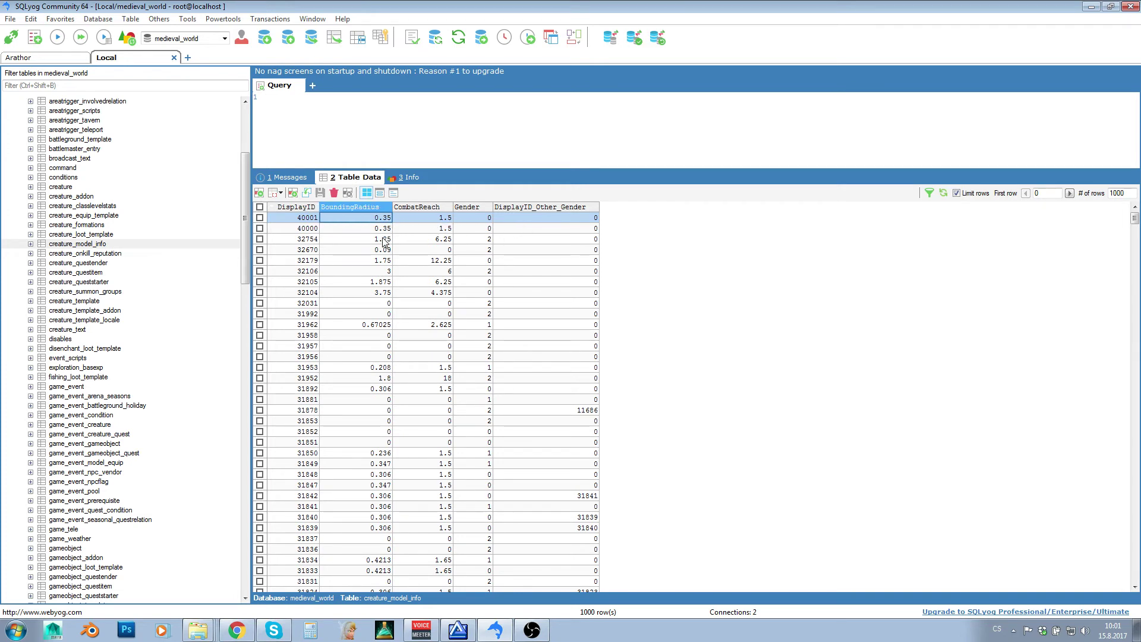
key(Right)
key(Right)
key(Right)
key(Left)
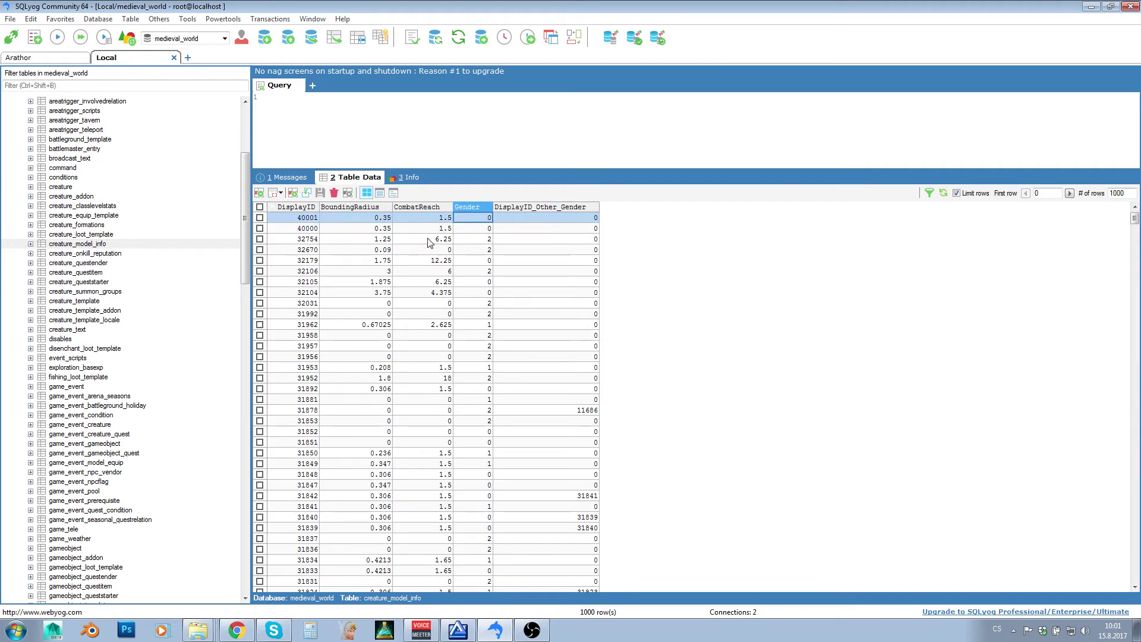
key(Left)
key(Left)
key(Left)
key(Right)
key(Right)
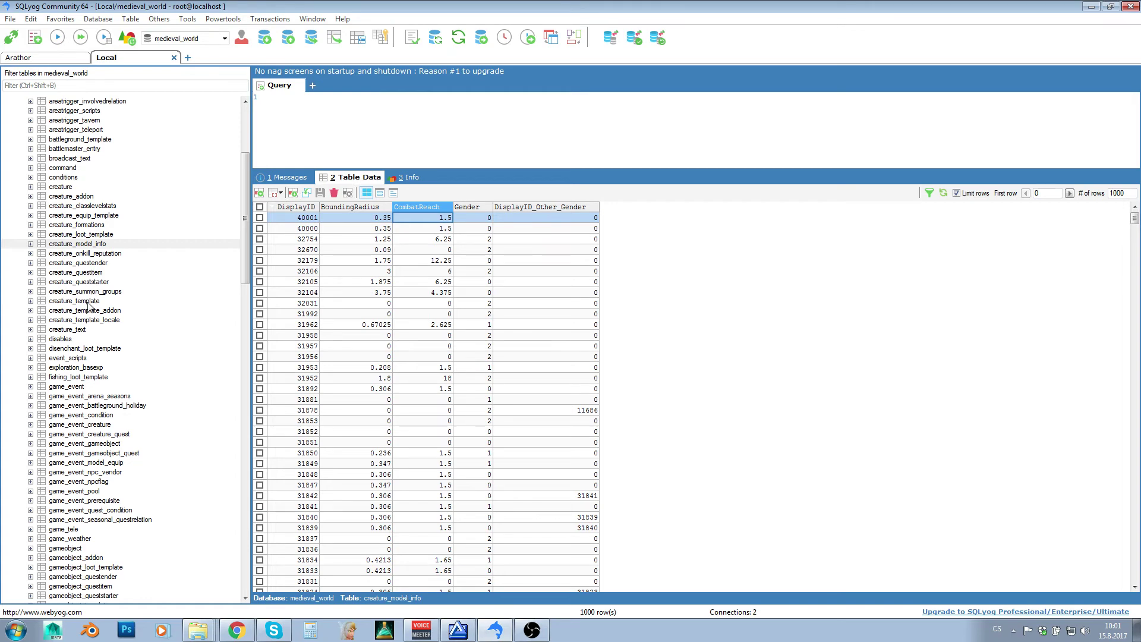
Open the creature_template table data and sort it by entry in descending order.
click(88, 302)
click(286, 207)
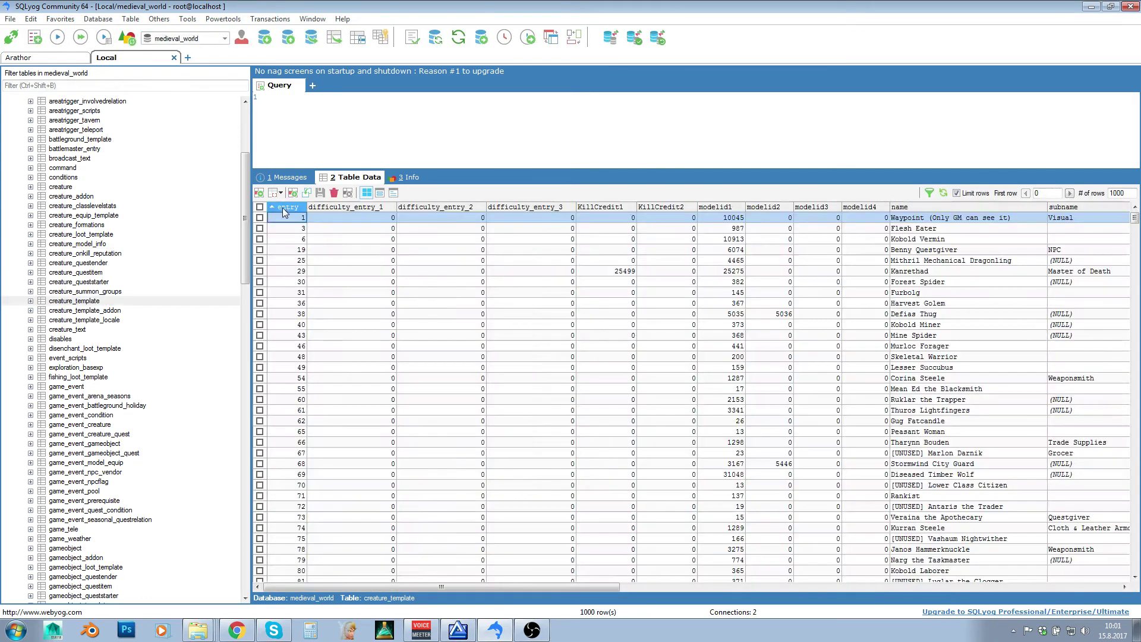
click(283, 208)
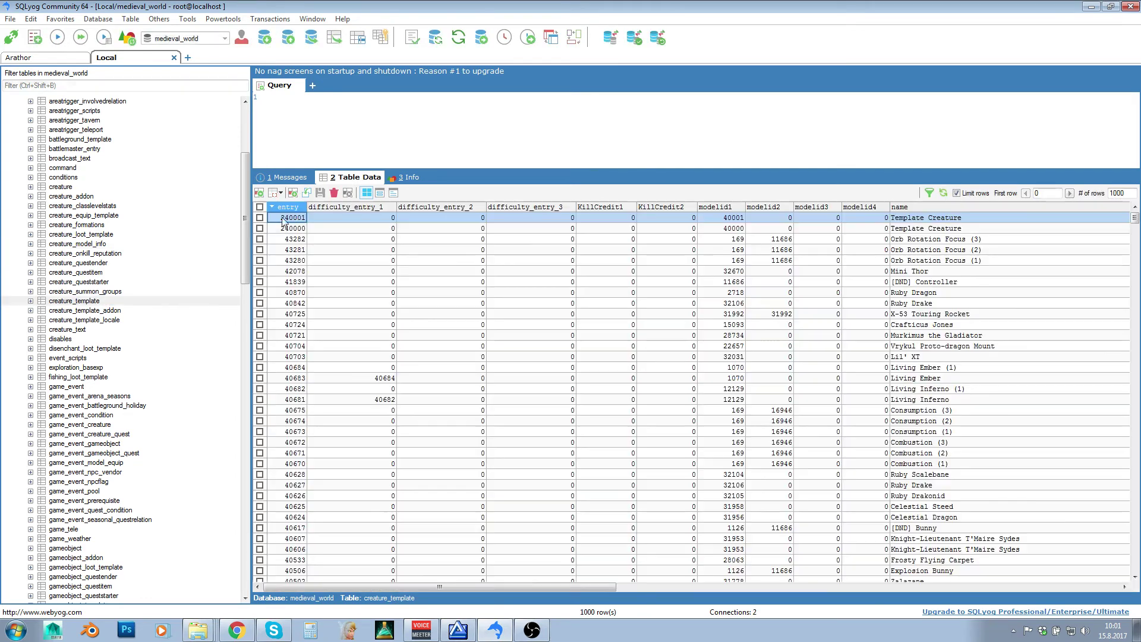
Check the name, subname, modelid1 and entry number of the newest creature_template row.
click(933, 218)
click(967, 218)
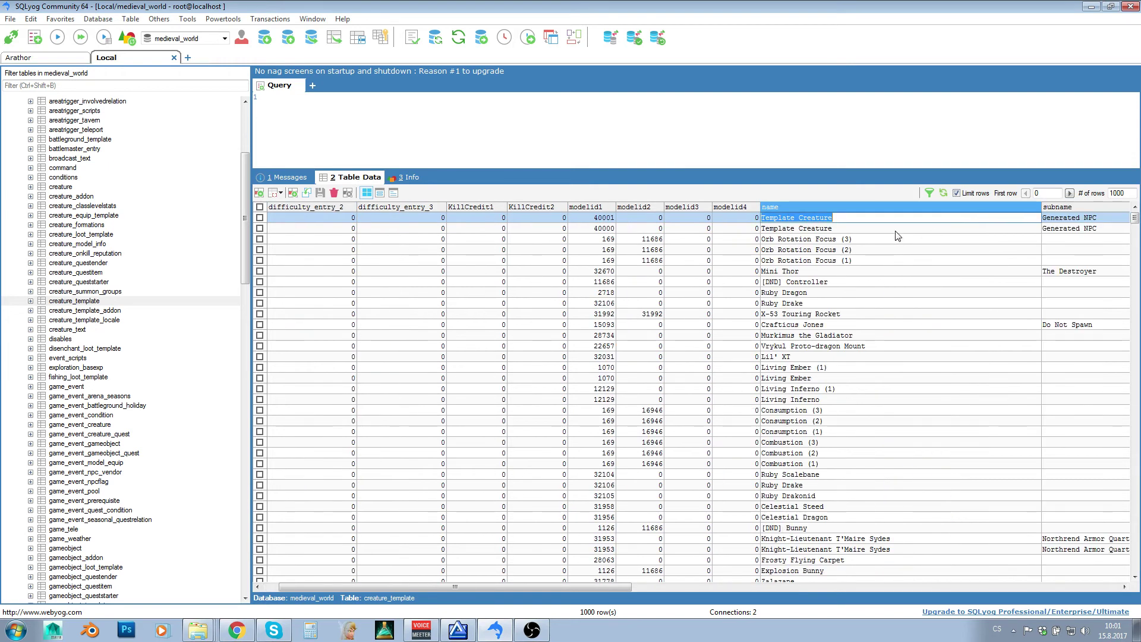
key(Tab)
click(509, 218)
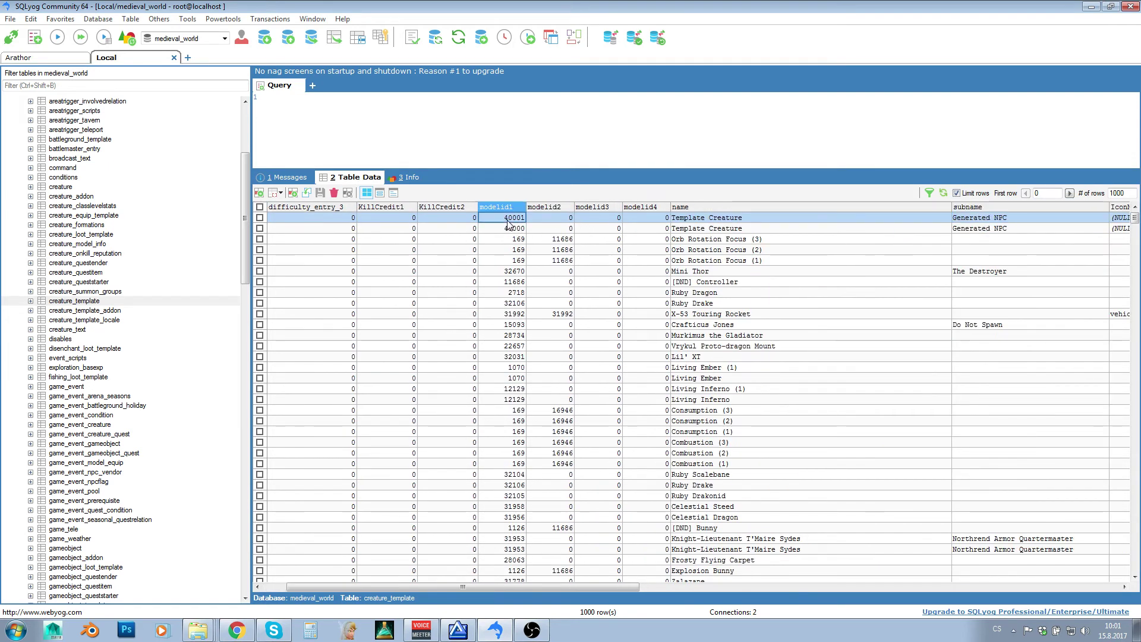
key(Left)
key(Left)
key(Left)
key(Left)
key(Left)
key(Left)
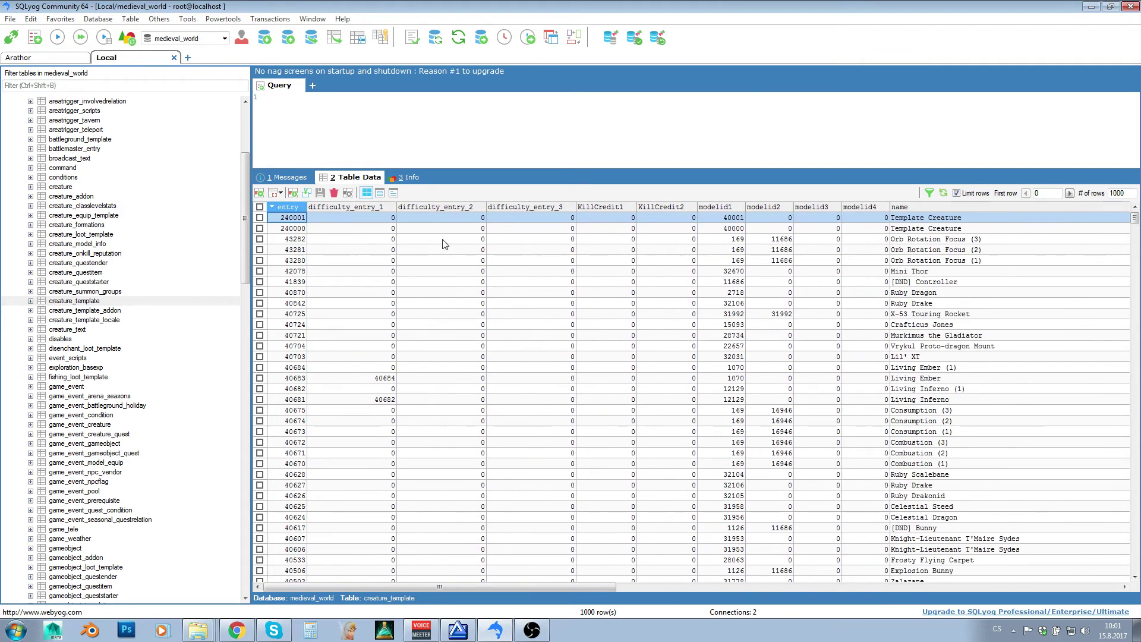
click(271, 218)
drag(272, 218, 290, 221)
click(270, 217)
Examine the newest creature_template row's model, name, level, faction, npcflag, speed and scale columns.
key(Right)
key(Right)
key(Right)
key(Right)
key(Right)
key(Right)
key(Right)
key(Right)
key(Right)
key(Right)
key(Right)
key(Right)
key(Right)
key(Right)
key(Right)
key(Right)
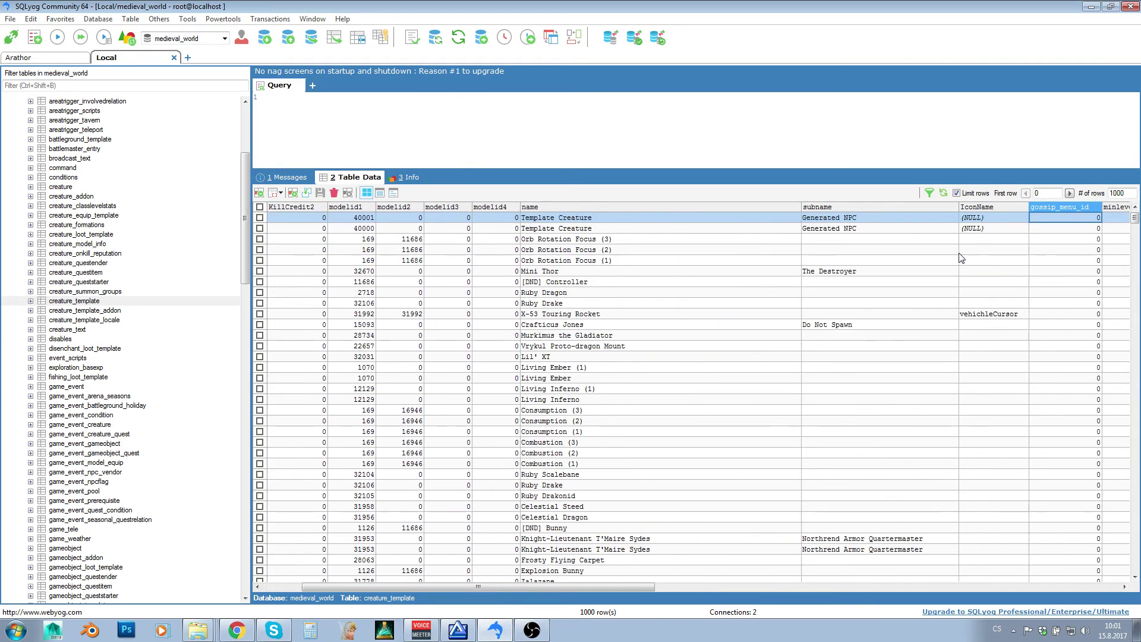
key(Right)
key(Right)
key(Right)
key(Right)
key(Right)
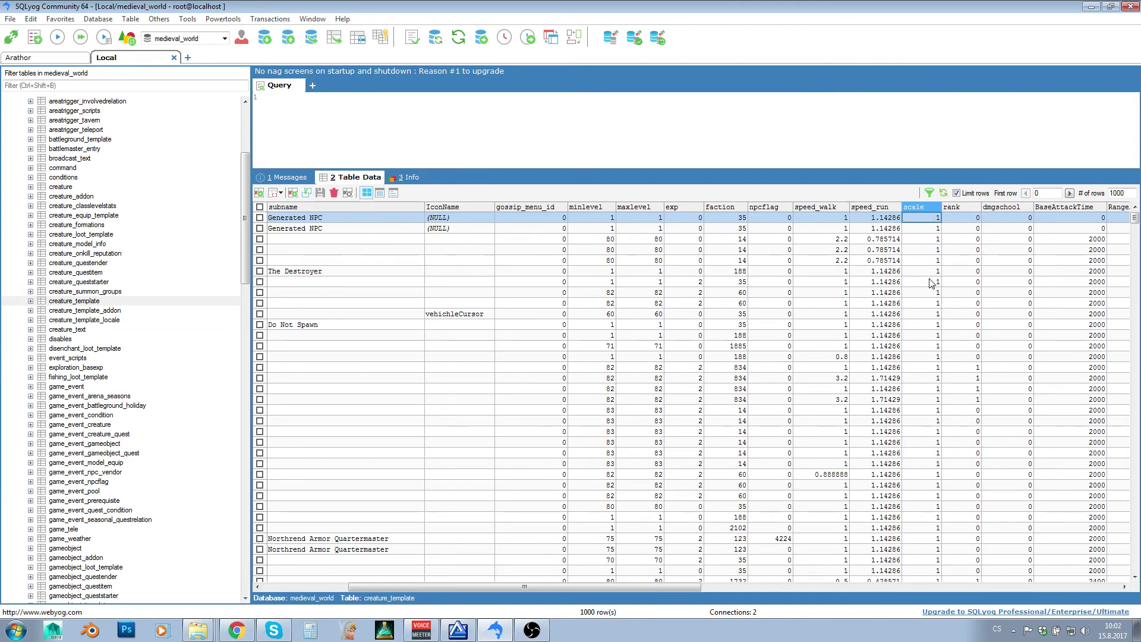
Examine the newest creature_template row's attack time, unit flag, trainer, type, resistance, spell and modifier columns.
key(Right)
key(Right)
key(Right)
key(Right)
key(Right)
key(Right)
key(Right)
key(Right)
key(Right)
key(Right)
key(Right)
key(Right)
key(Right)
key(Right)
key(Right)
key(Right)
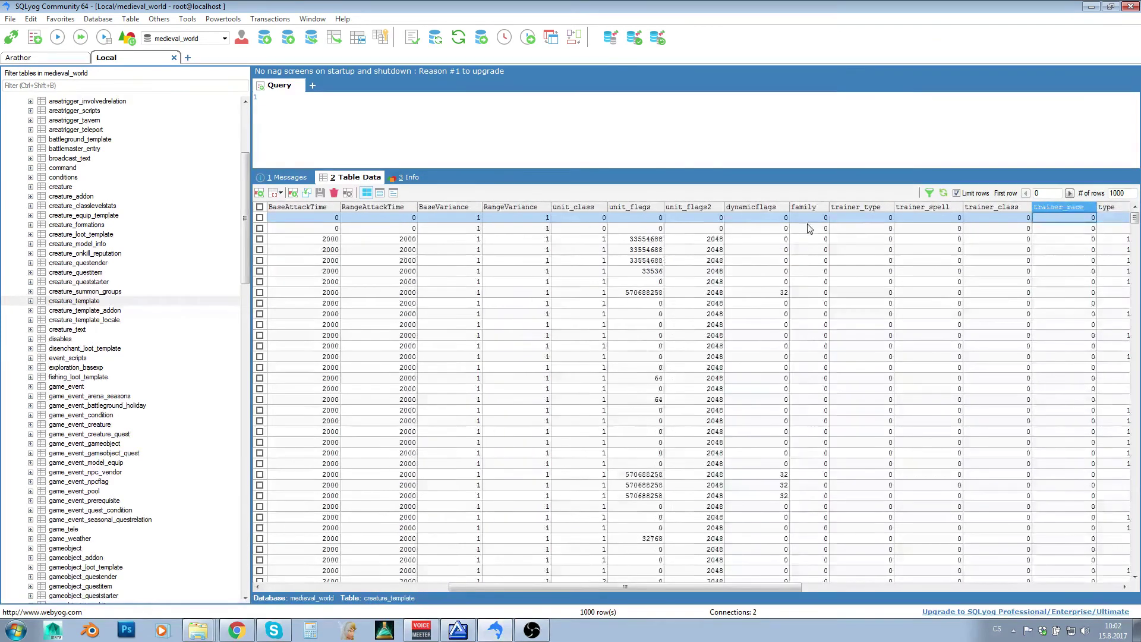
key(Right)
key(Right)
key(Right)
key(Right)
key(Right)
key(Right)
key(Right)
key(Right)
key(Right)
key(Right)
key(Right)
key(Right)
key(Right)
key(Right)
key(Right)
key(Right)
key(Right)
key(Right)
key(Right)
key(Right)
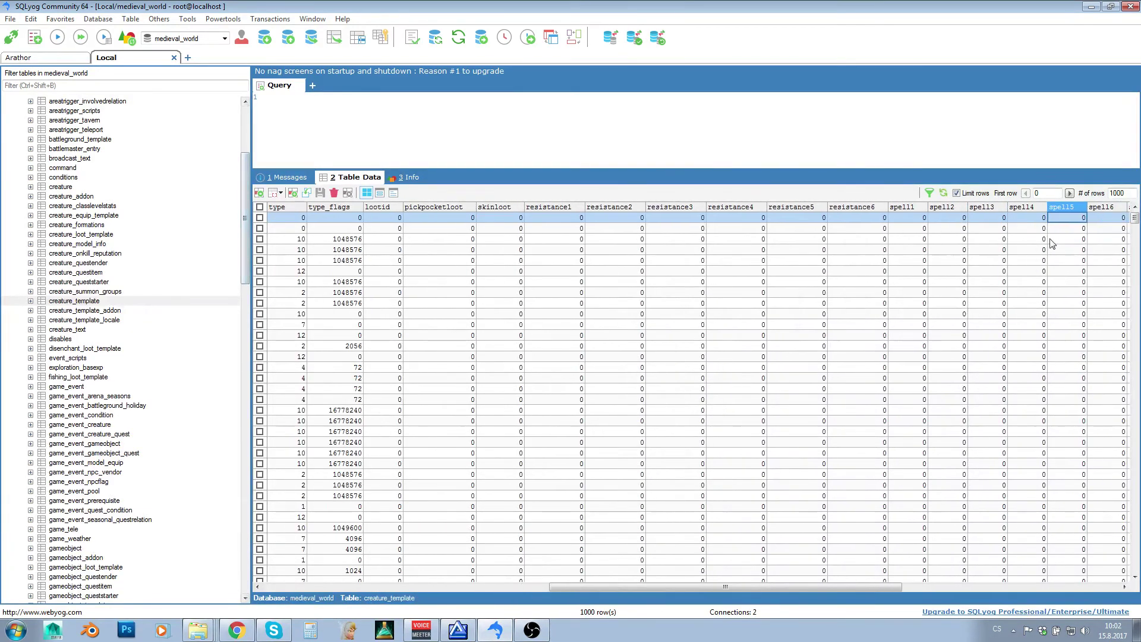
key(Right)
key(Right)
key(Right)
key(Right)
key(Right)
key(Right)
Review the newest creature_template row backwards from its last columns to the entry number.
key(Left)
key(Left)
key(Left)
key(Left)
key(Left)
key(Left)
key(Left)
key(Left)
key(Left)
key(Left)
key(Left)
key(Left)
key(Left)
key(Left)
key(Left)
key(Left)
key(Left)
key(Left)
key(Left)
key(Left)
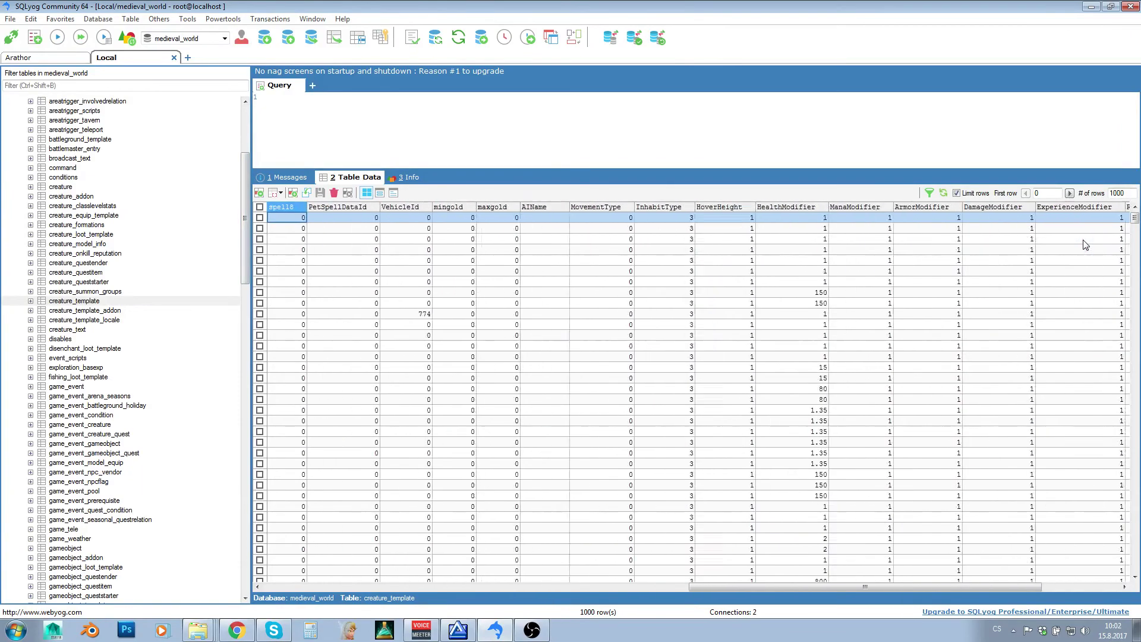
key(Left)
key(Left)
key(Left)
key(Left)
key(Left)
key(Left)
key(Left)
key(Left)
key(Left)
key(Left)
key(Left)
key(Left)
key(Left)
key(Left)
key(Left)
key(Left)
key(Left)
key(Left)
key(Left)
key(Left)
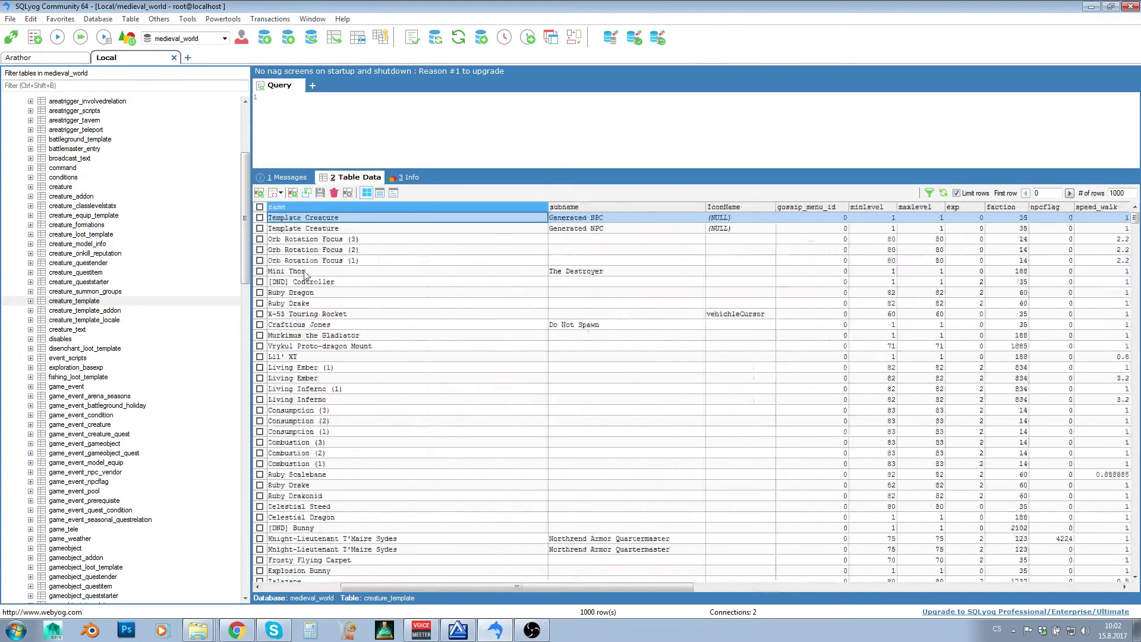
key(Left)
key(Left)
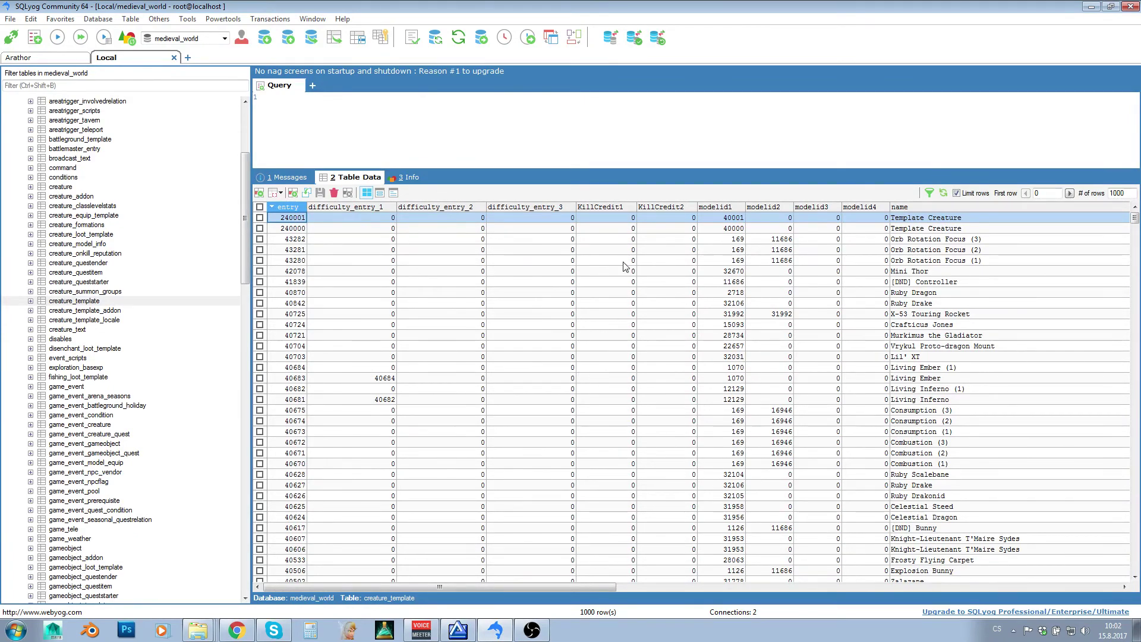
Minimize SQLyog and copy CreatureDisplayInfo.dbc and CreatureDisplayInfoExtra.dbc from NPCGenerator into the TrinityCore Release\dbc folder, replacing the existing files.
click(1091, 7)
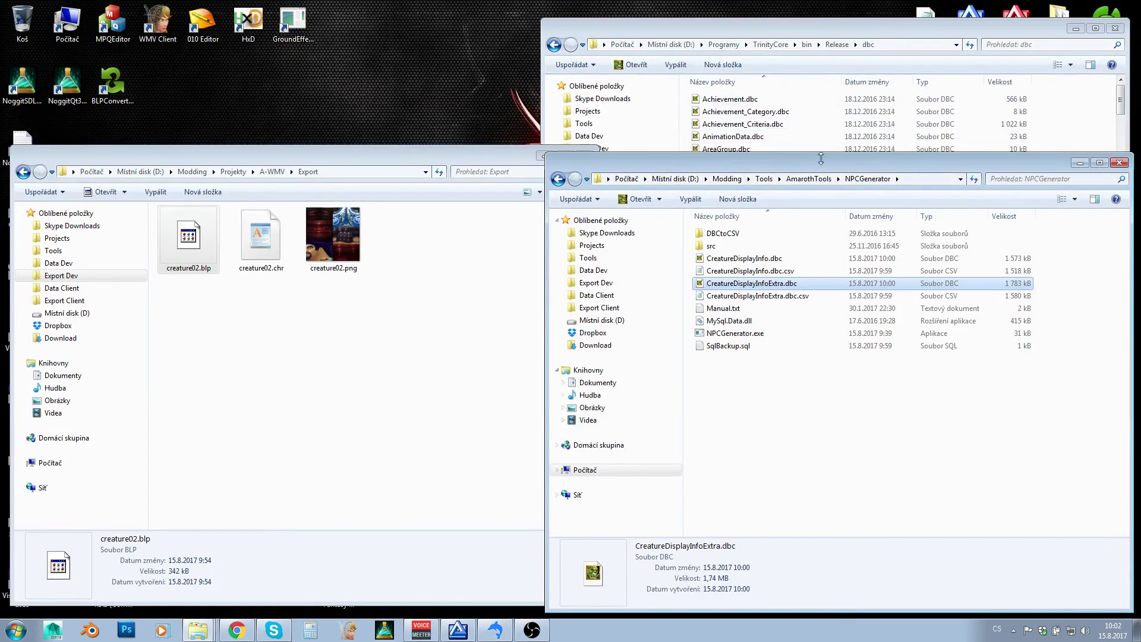
ctrl+click(756, 260)
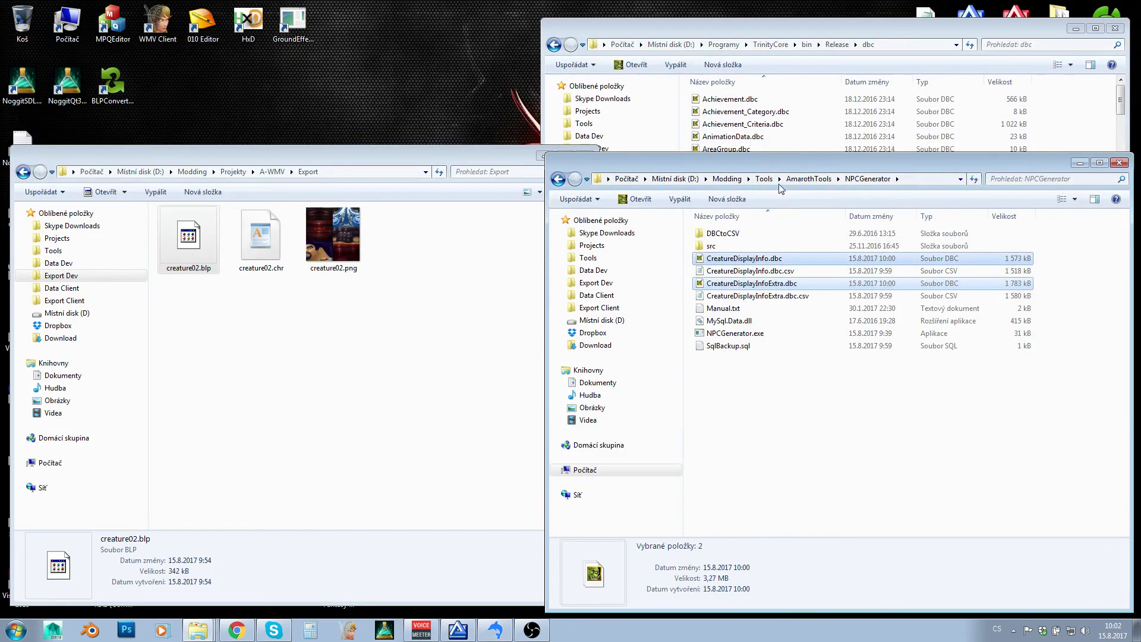
click(742, 124)
key(ctrl+v)
click(542, 229)
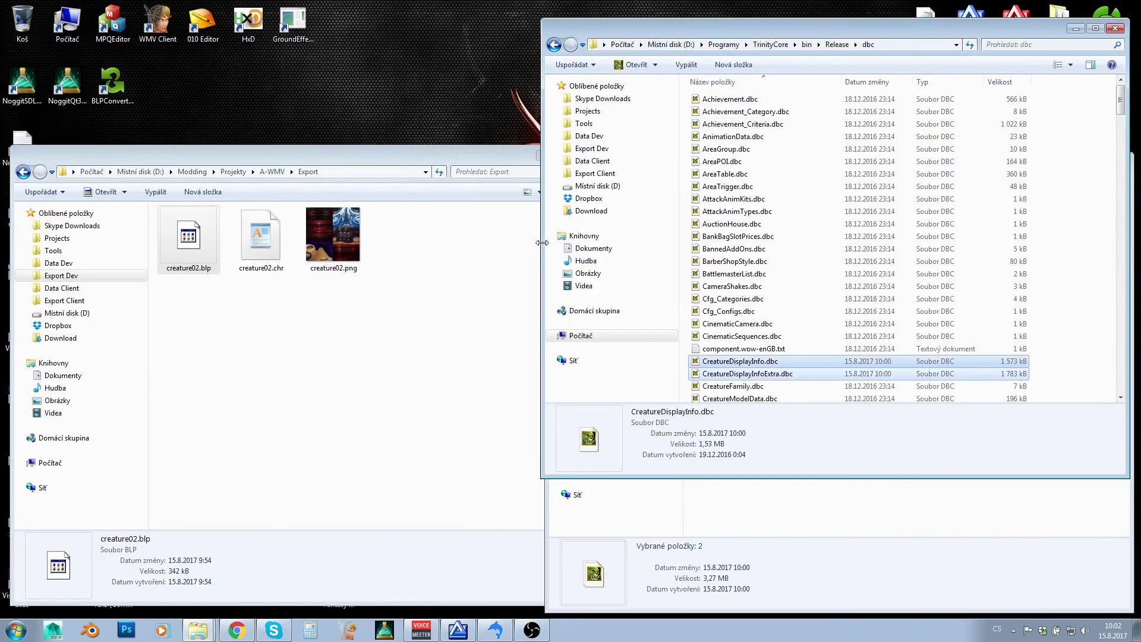
Open patch-z.mpq from the World of Warcraft 3.3.5a Data folder in Ladik's MPQ Editor.
click(947, 524)
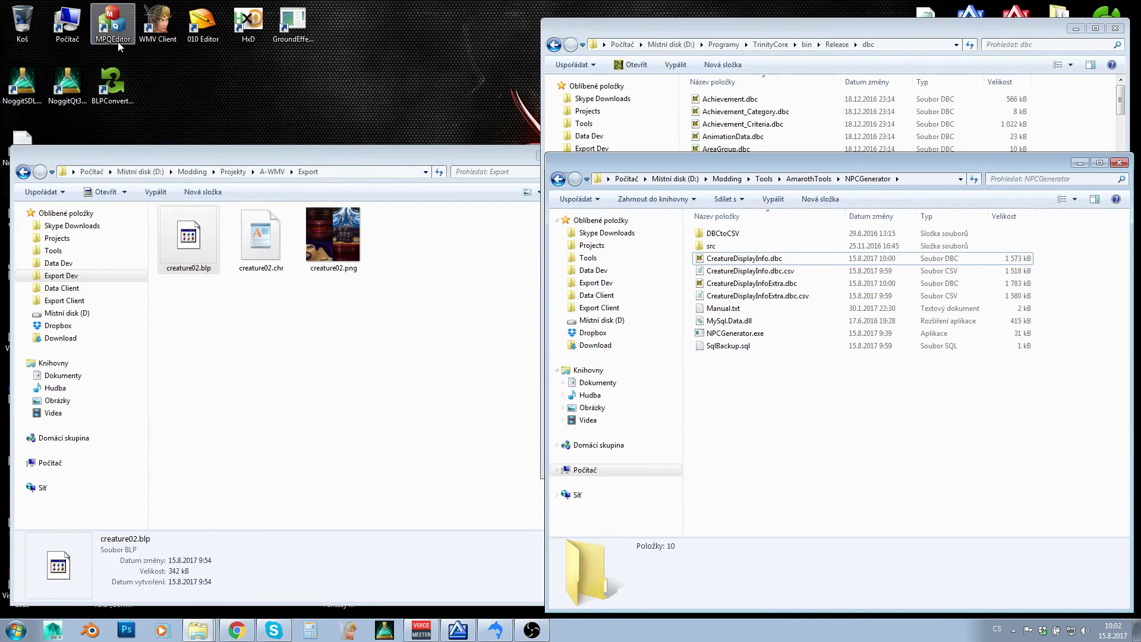
double_click(76, 26)
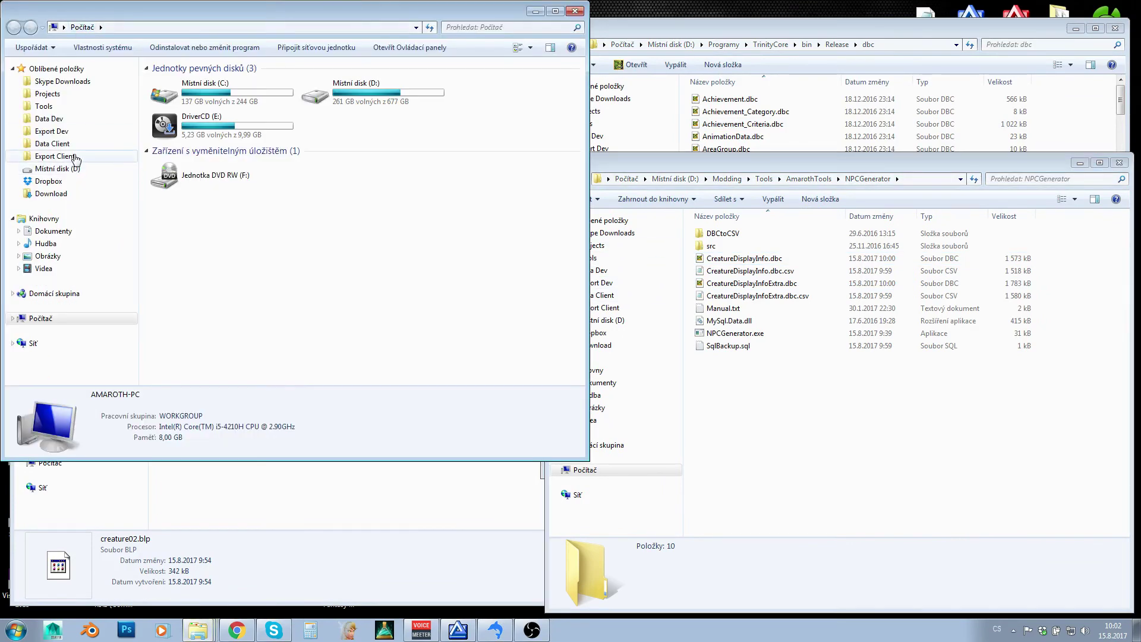
click(52, 143)
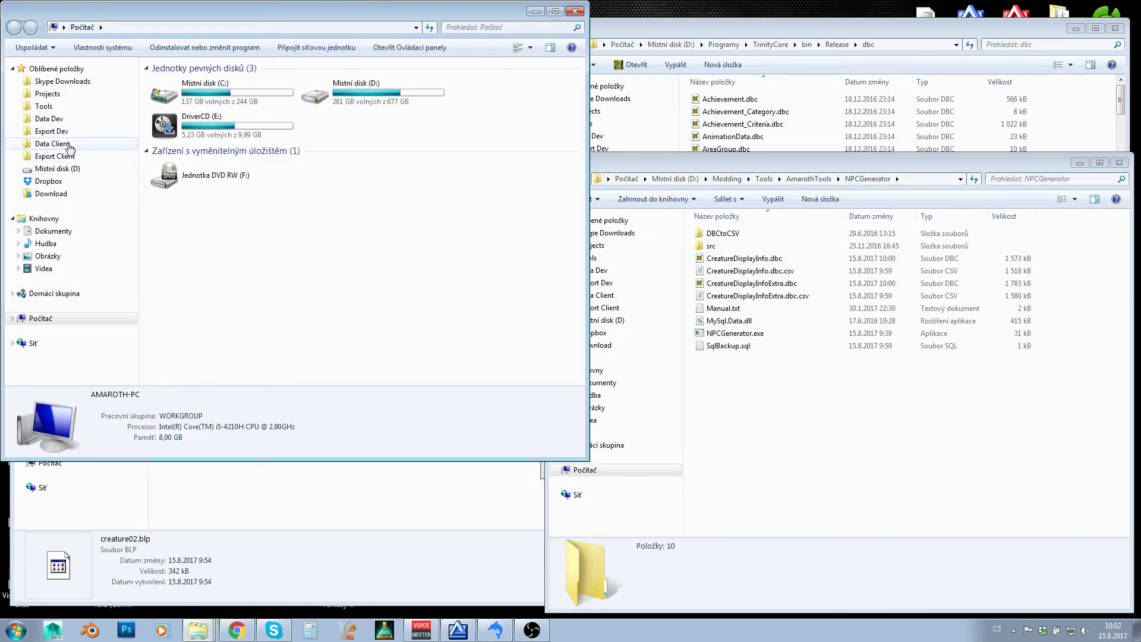
double_click(182, 244)
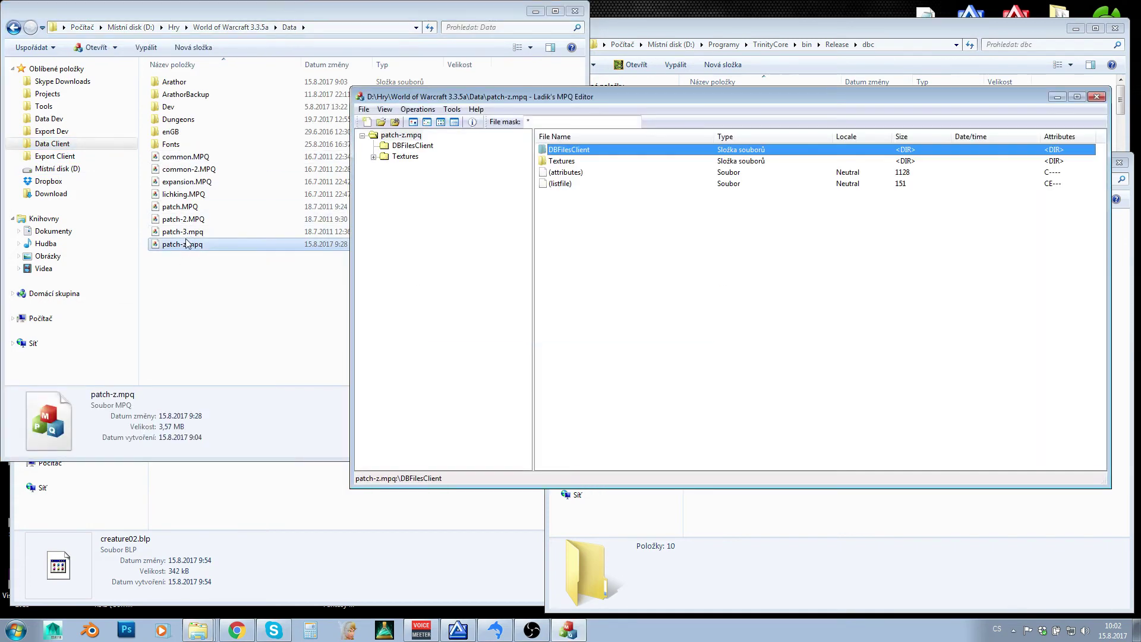
Add CreatureDisplayInfo.dbc and CreatureDisplayInfoExtra.dbc from the NPCGenerator folder to DBFilesClient in patch-z.mpq, overwriting the old versions.
click(942, 422)
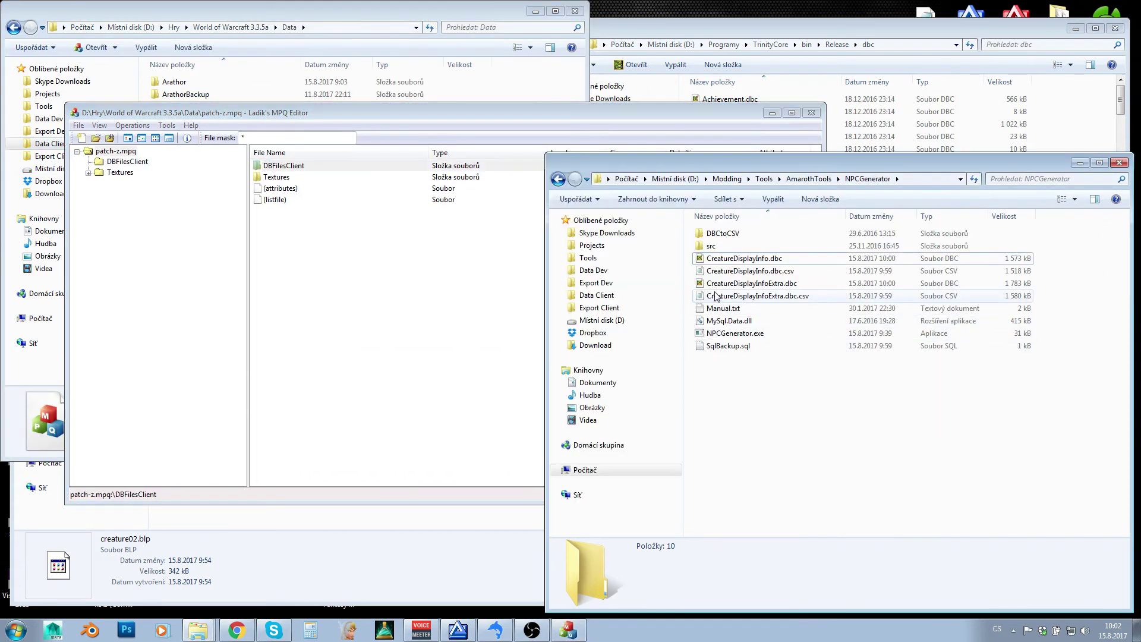
click(744, 259)
ctrl+click(750, 284)
double_click(321, 166)
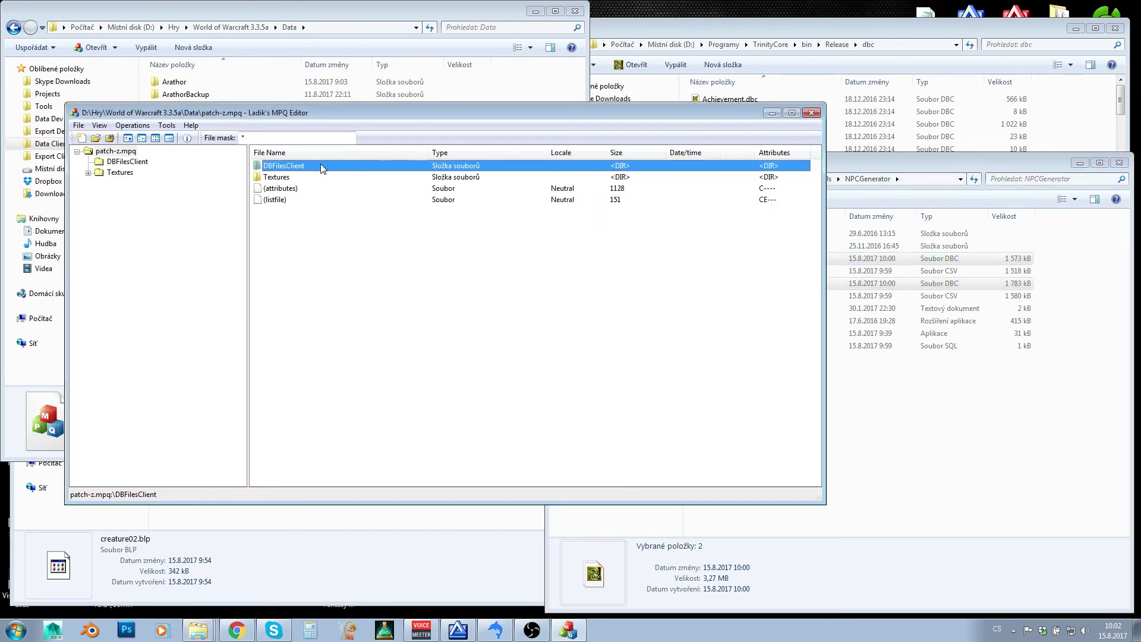
click(869, 157)
drag(714, 265, 529, 266)
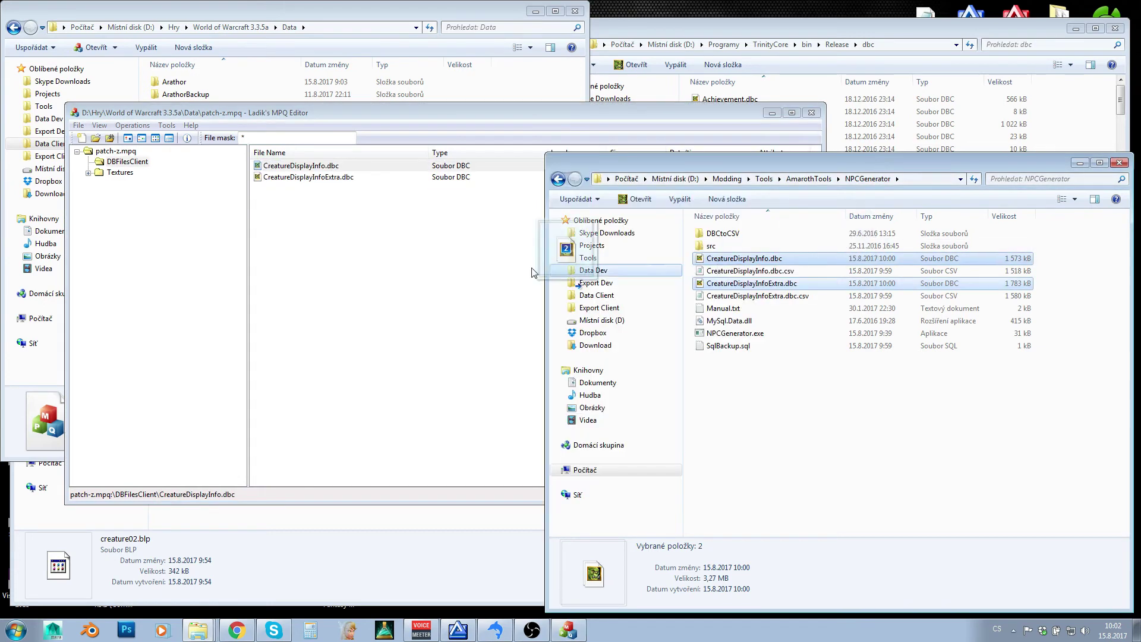
click(612, 344)
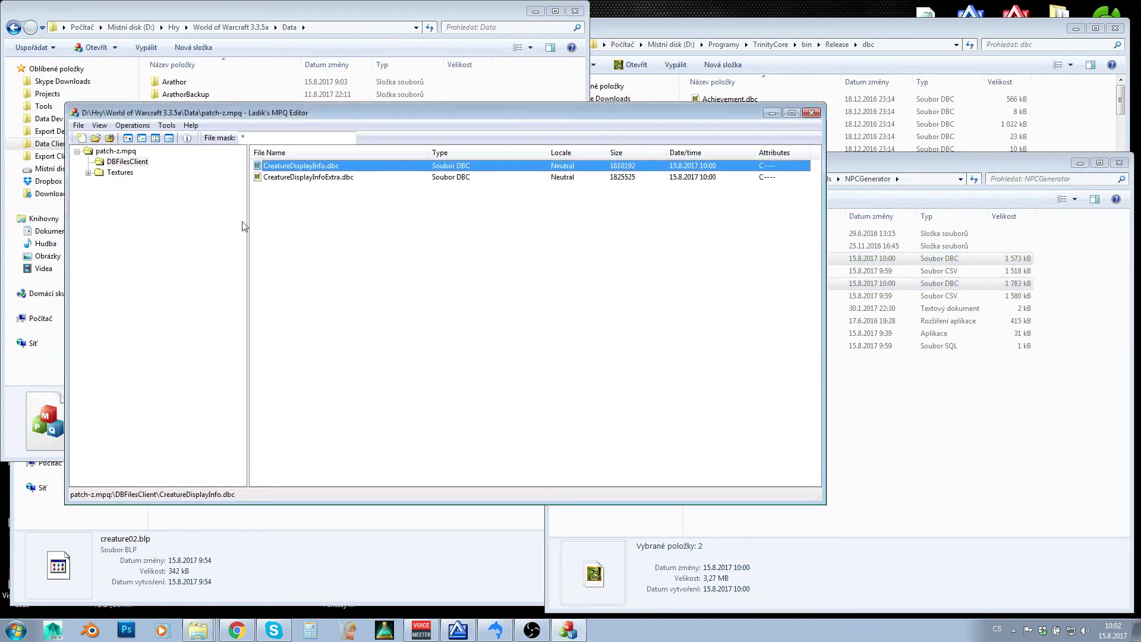
Add creature02.blp from the Export folder to Textures\BakedNPCTextures in patch-z.mpq and close the archive editor.
click(119, 152)
double_click(282, 177)
double_click(280, 166)
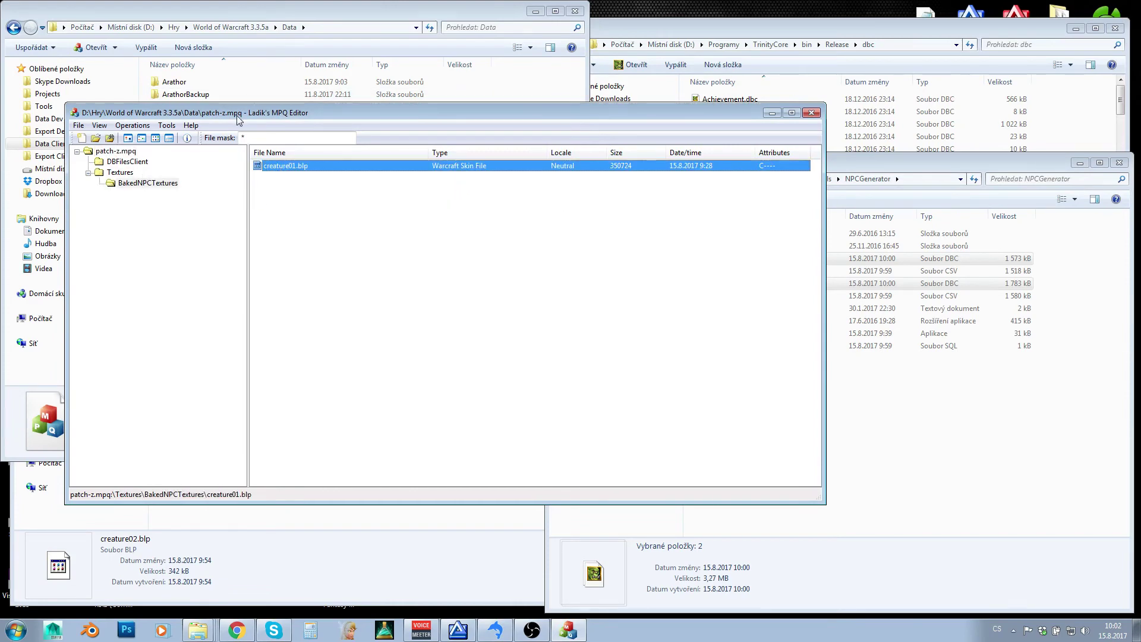
drag(236, 115, 434, 124)
click(194, 494)
click(184, 244)
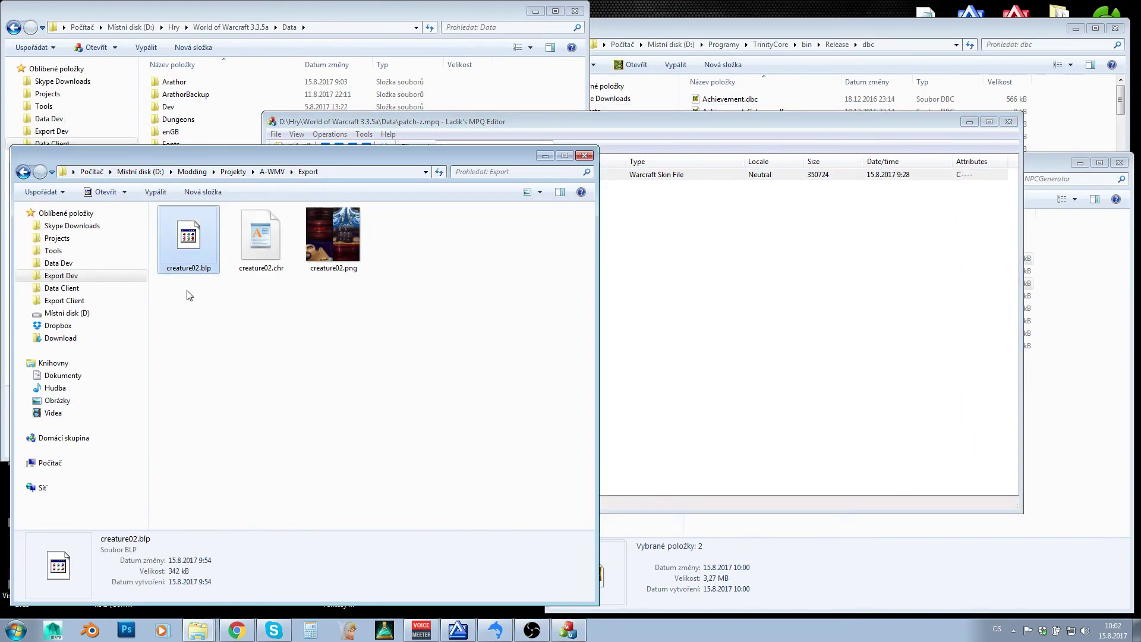
drag(675, 291, 745, 349)
click(744, 348)
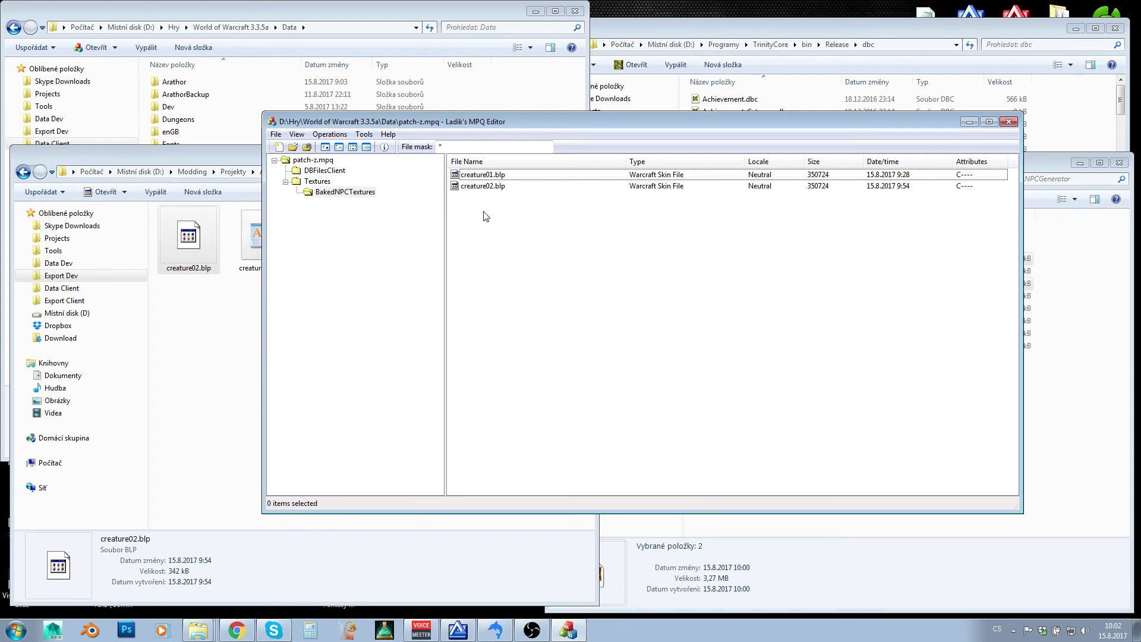
click(1009, 122)
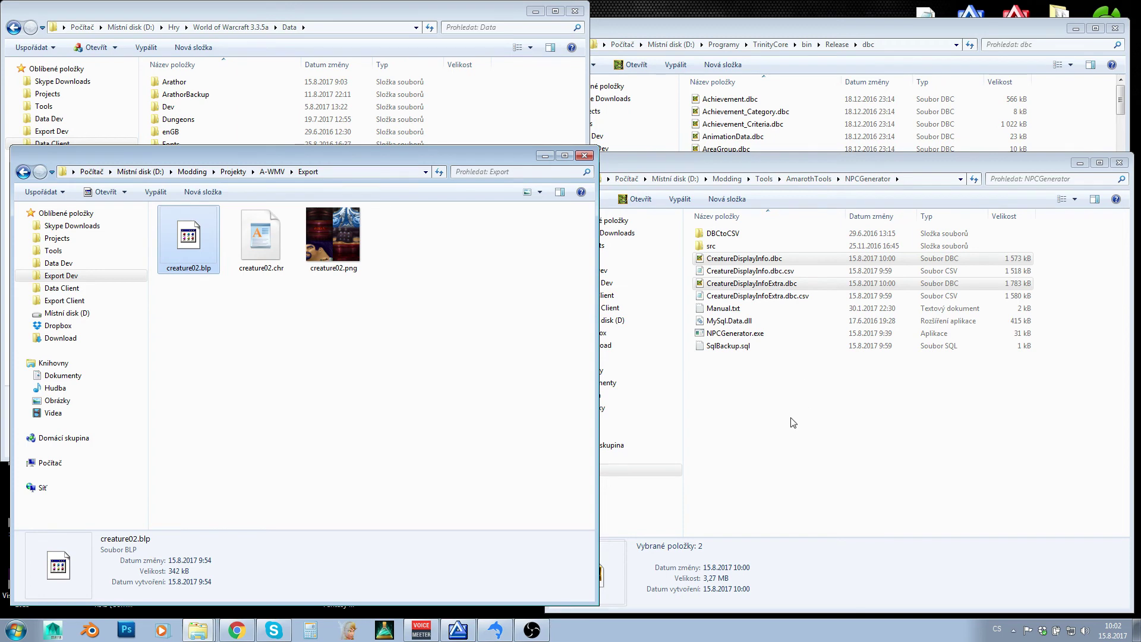
Start the TrinityCore worldserver, minimize its console and launch the World of Warcraft client.
double_click(1015, 12)
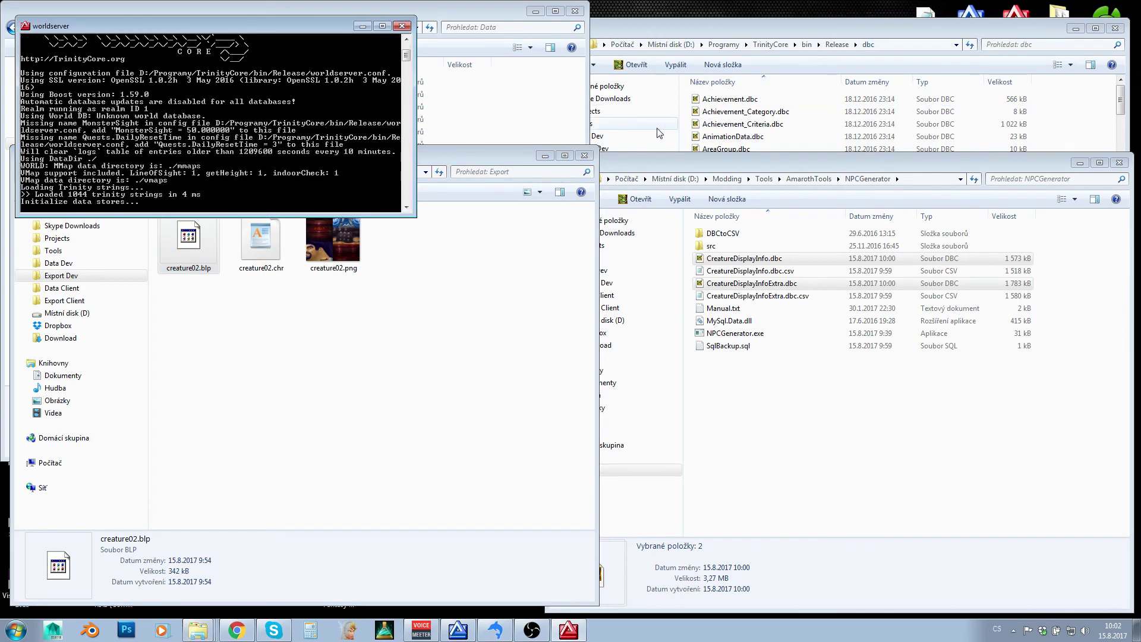
click(362, 27)
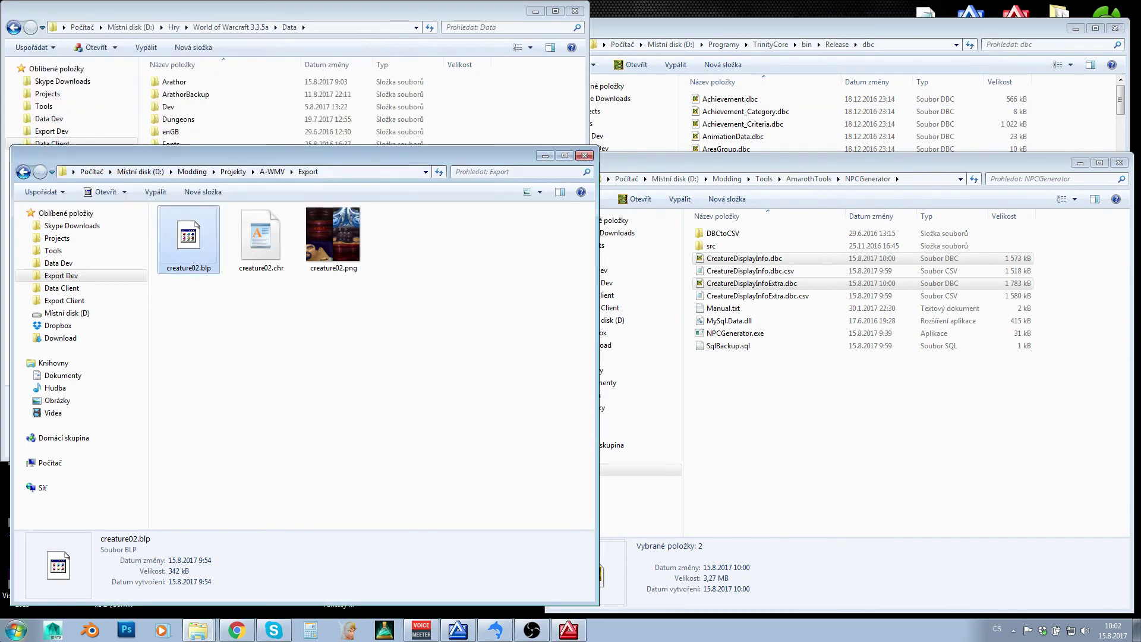
key(super)
click(580, 246)
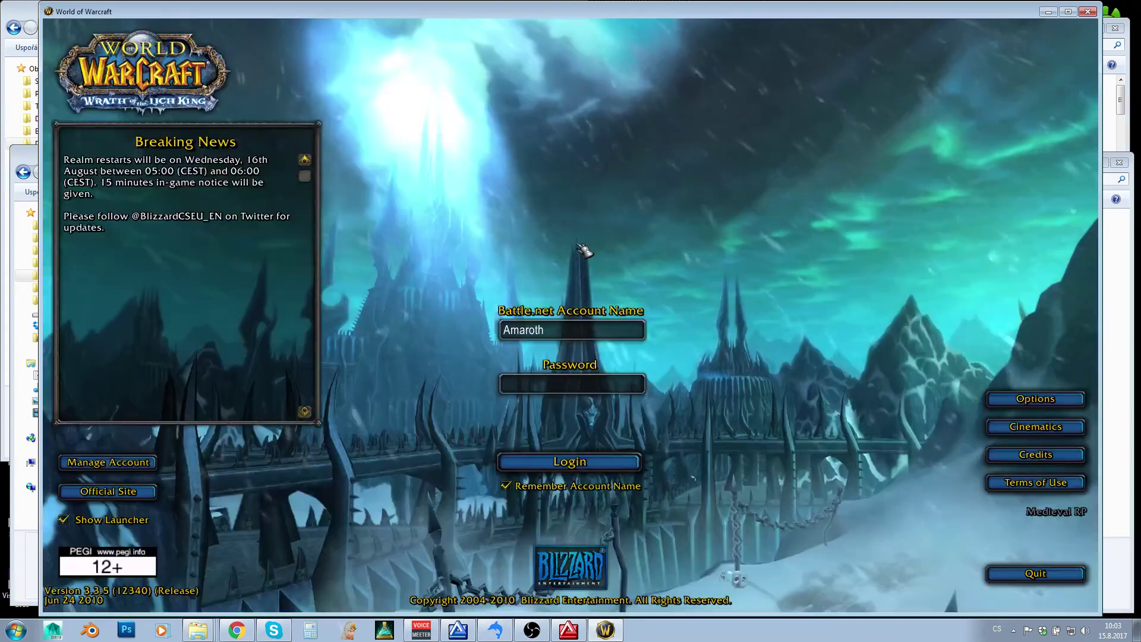
Enter the account password and log in to the game once the worldserver has loaded.
text(**********)
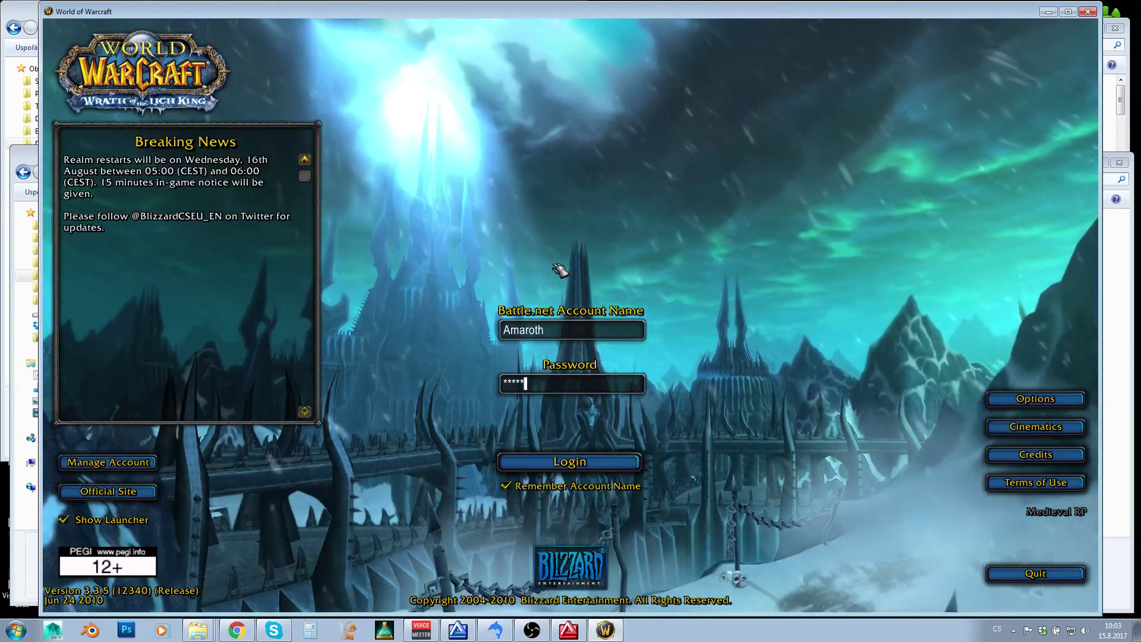
text(**)
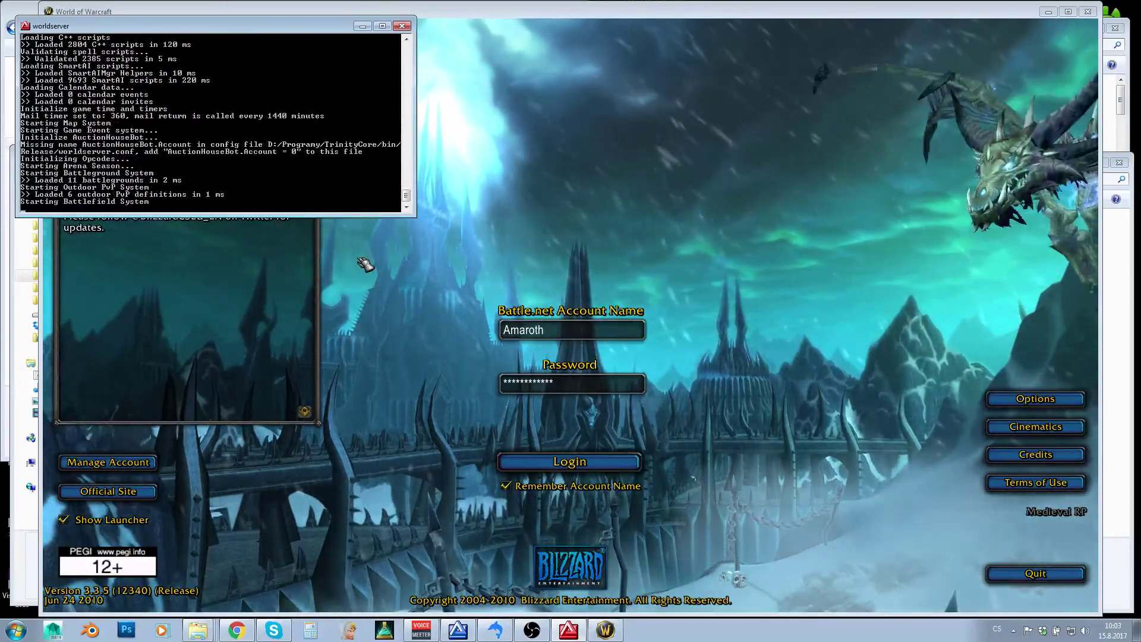
click(723, 196)
key(Return)
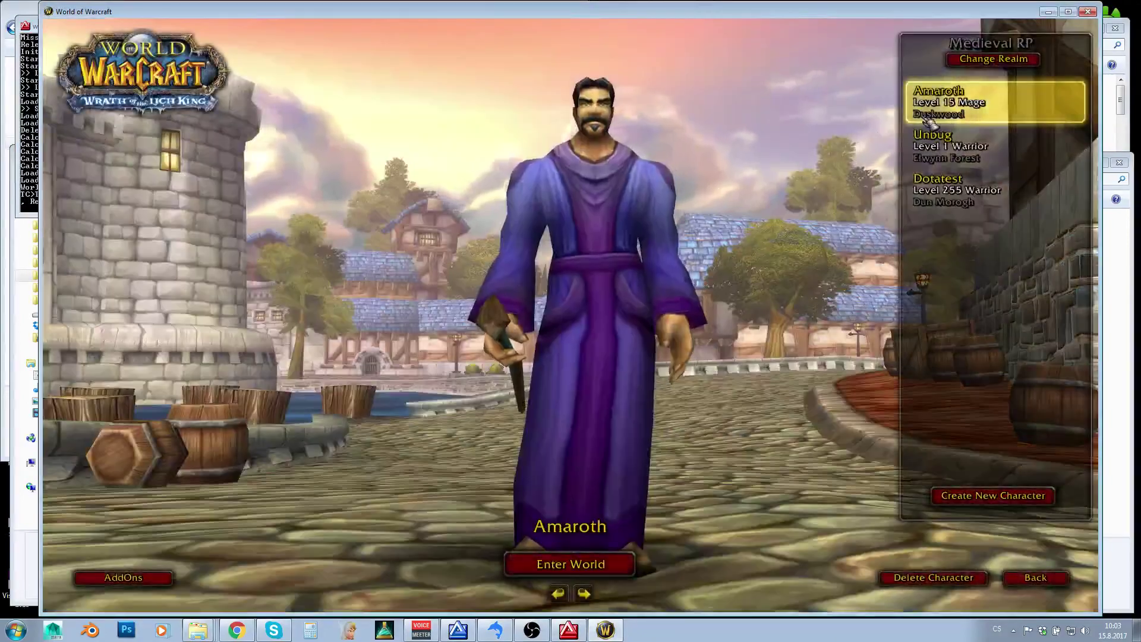
Enter the world with the level 15 Mage and spawn the new creature with the command .npc add 240001.
key(Return)
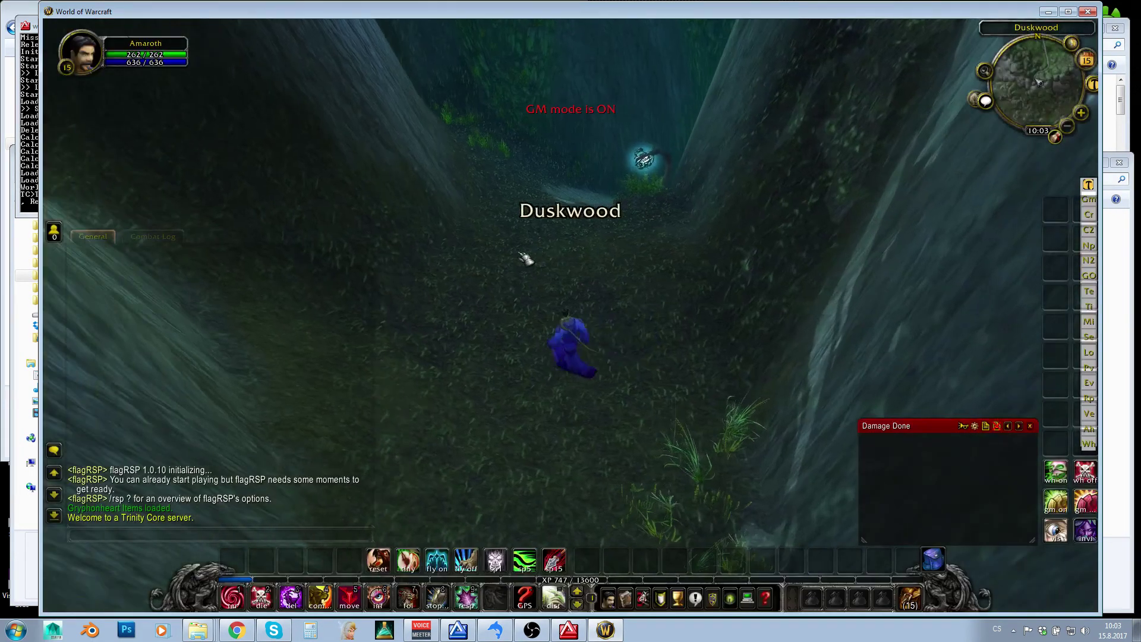
key(Return)
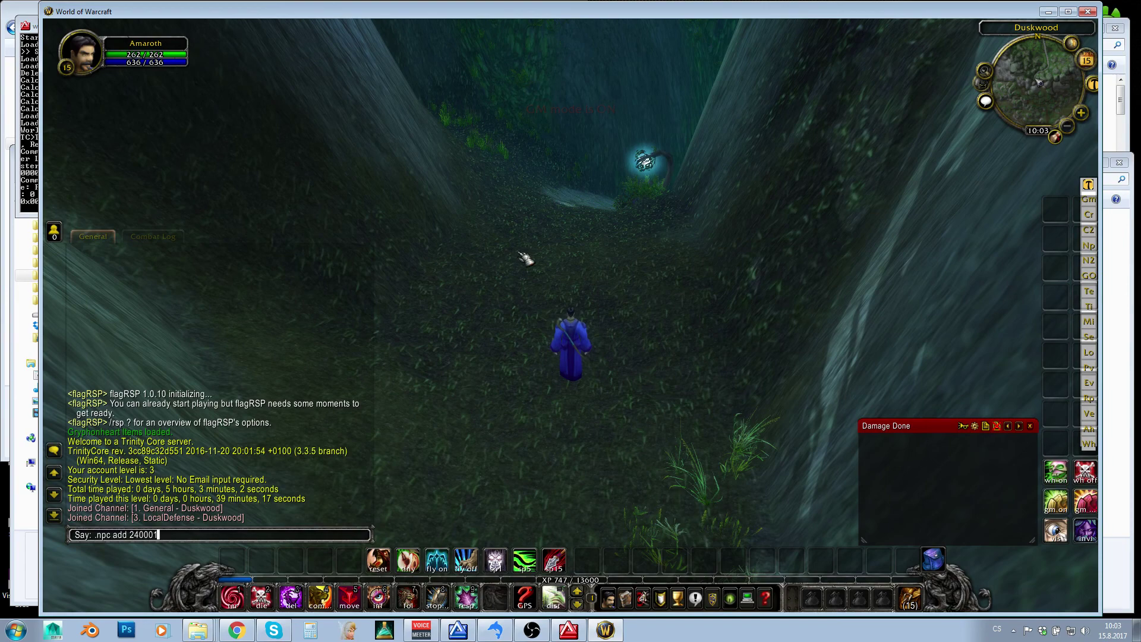
key(Return)
Examine the spawned Template Creature's face, armor and tabard up close and from several camera angles.
drag(642, 291, 642, 273)
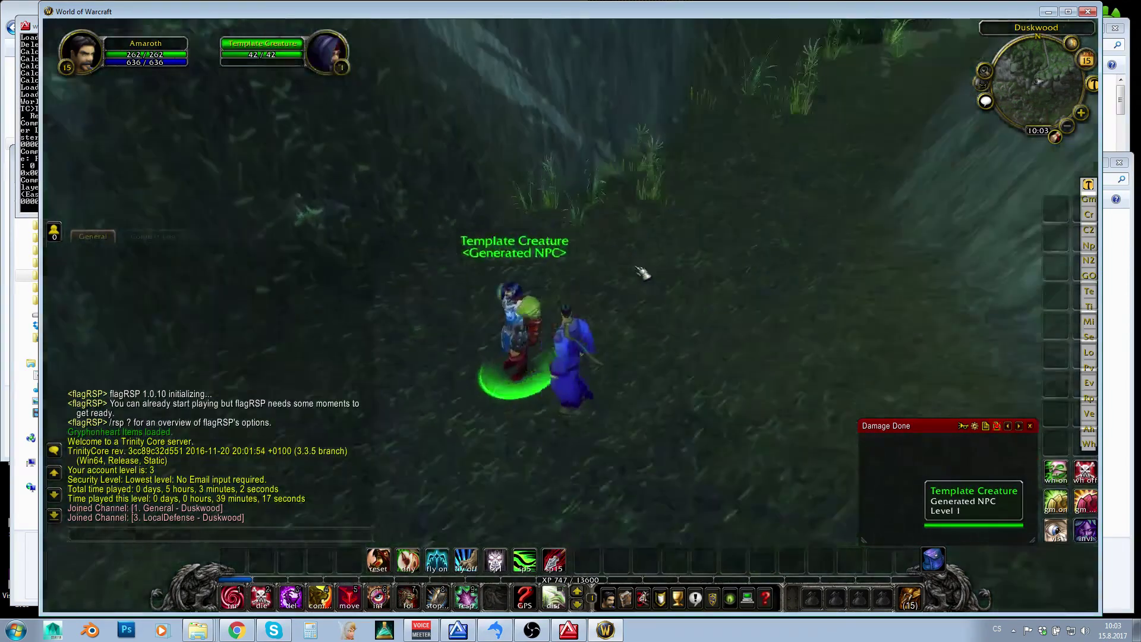
scroll(642, 273, up, 5)
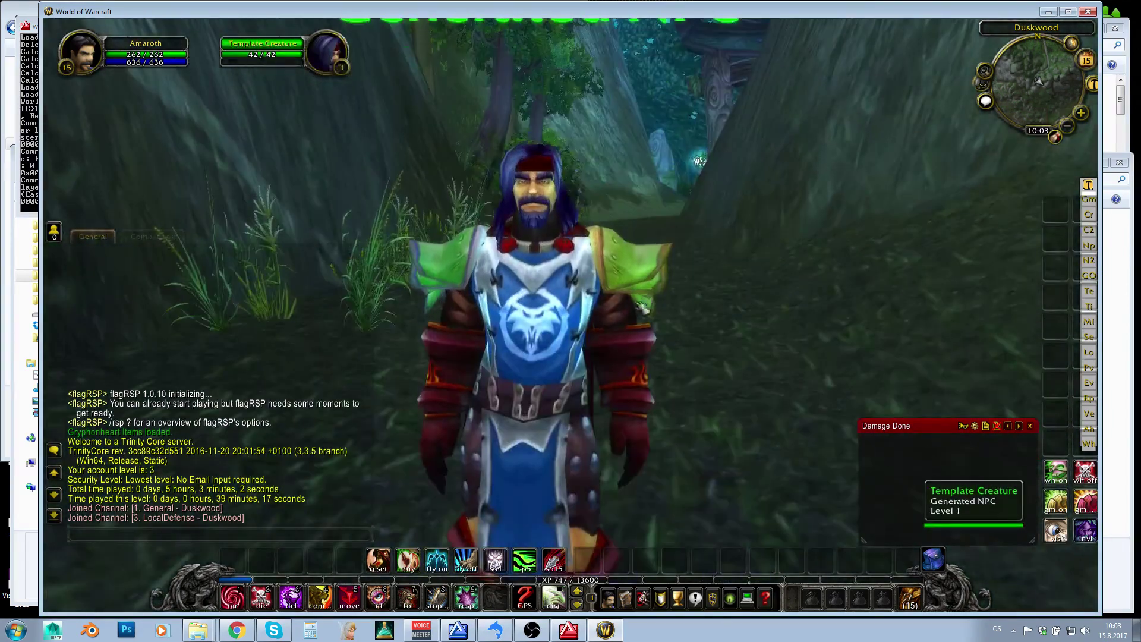
scroll(643, 308, down, 3)
scroll(653, 268, down, 4)
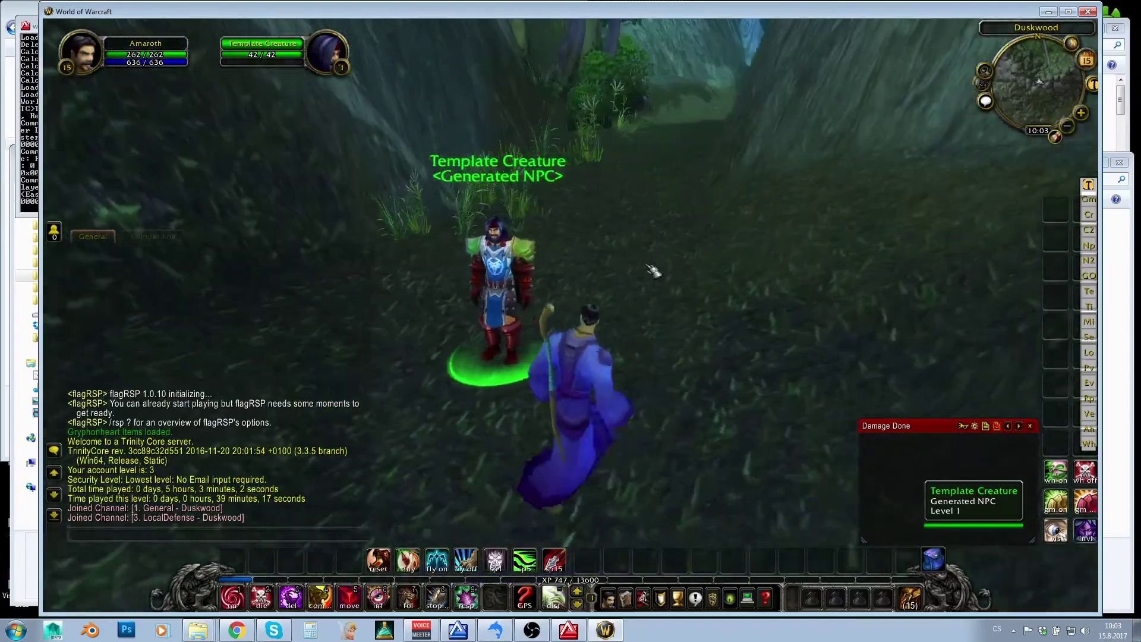
drag(654, 270, 380, 272)
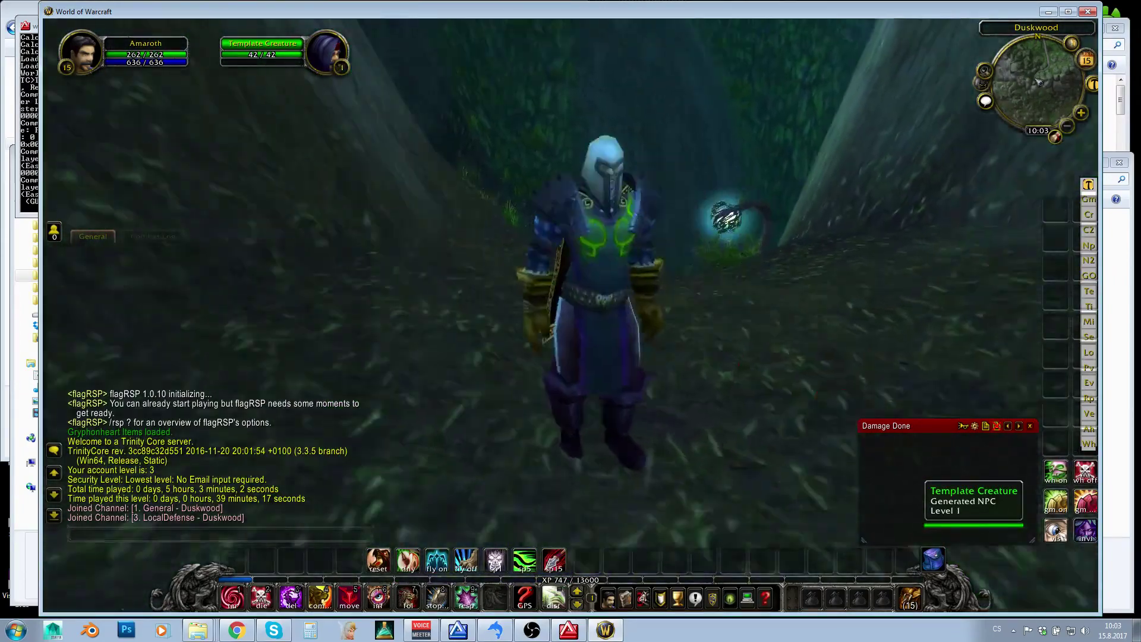
scroll(612, 297, up, 2)
drag(612, 297, 581, 265)
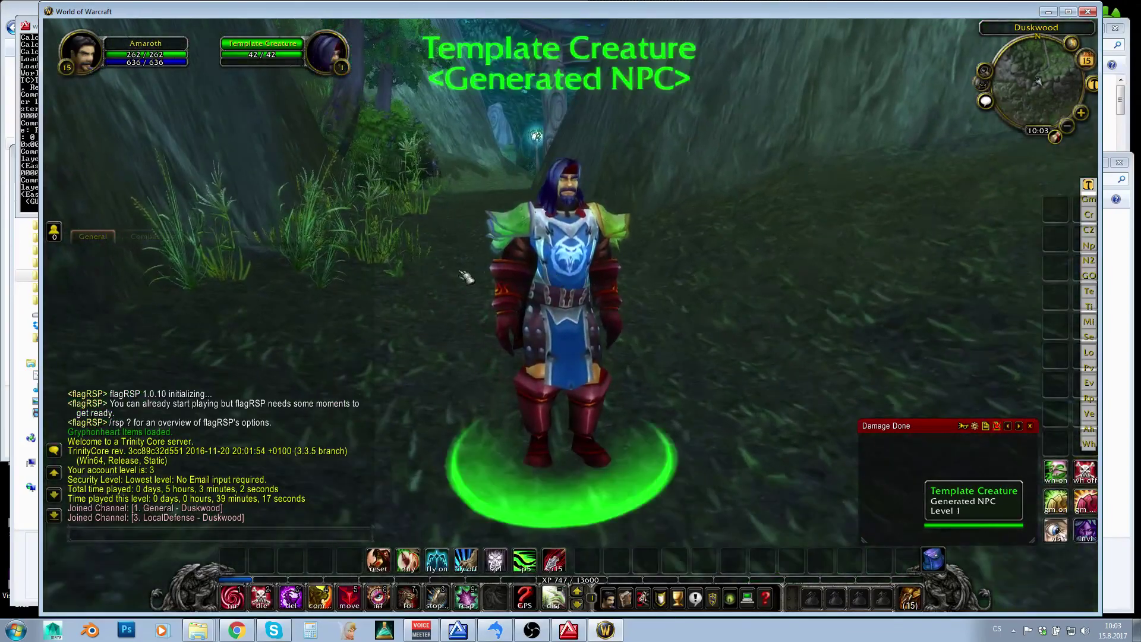
Inspect the targeted blue-haired Template Creature from the front, moving in close on its head, shoulders and tabard.
drag(465, 276, 368, 278)
drag(490, 273, 683, 258)
scroll(377, 169, up, 3)
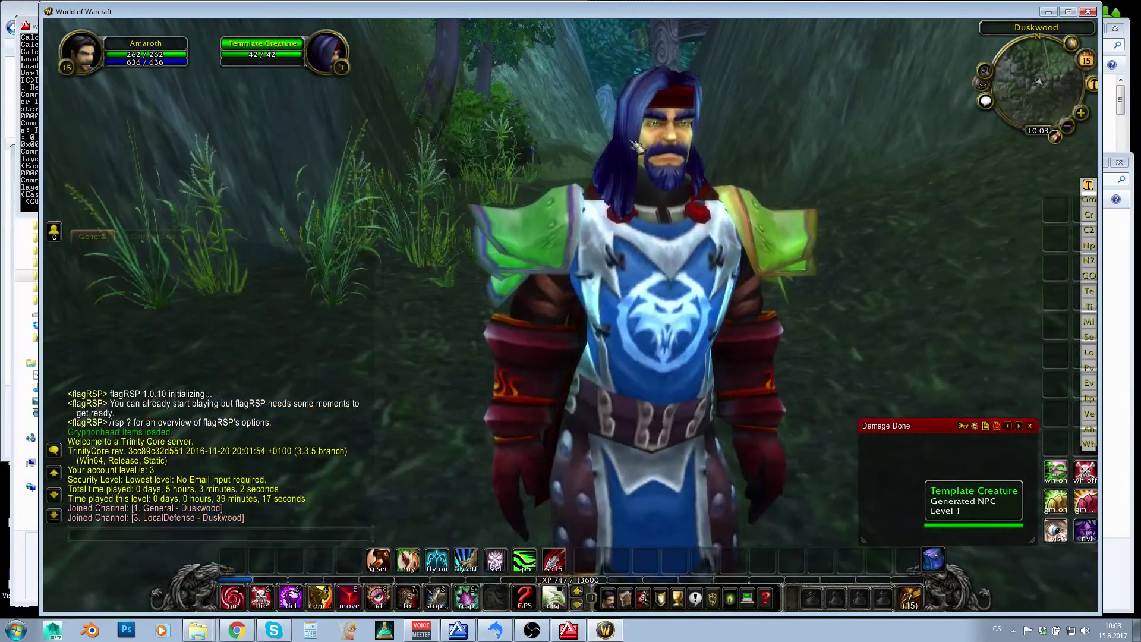
drag(590, 220, 591, 221)
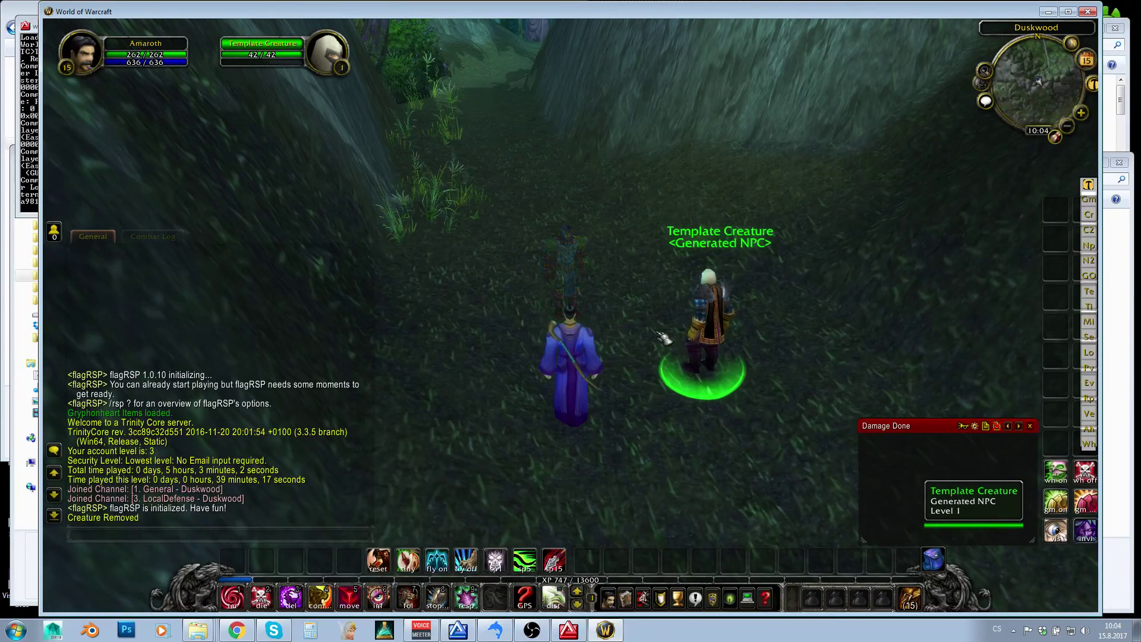
Delete the remaining Template Creature with the .npc delete command and run the character along the forest path.
key(3)
right_drag(607, 289, 665, 294)
key(a)
key(w)
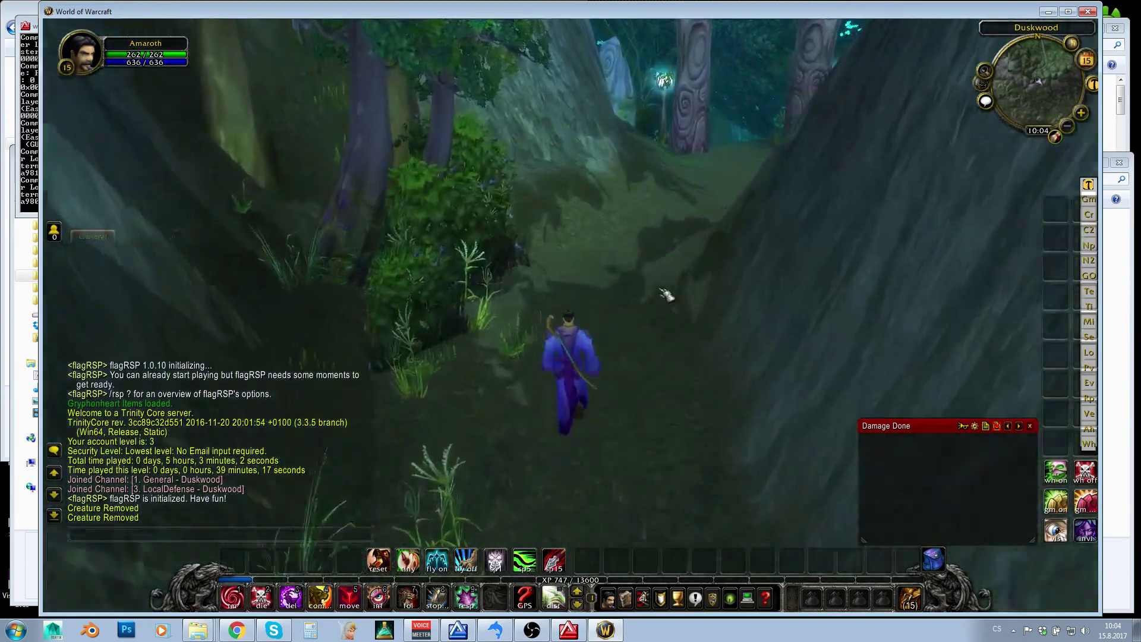
key(w)
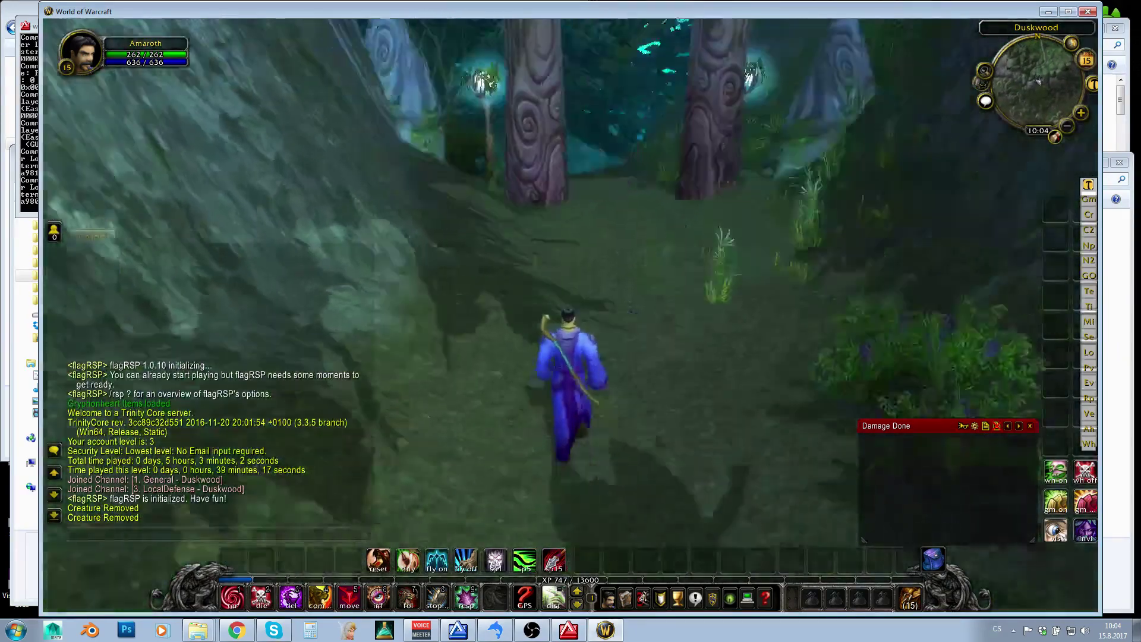
Exit the game and arrange the Export and NPCGenerator folder windows next to each other on the desktop.
key(Escape)
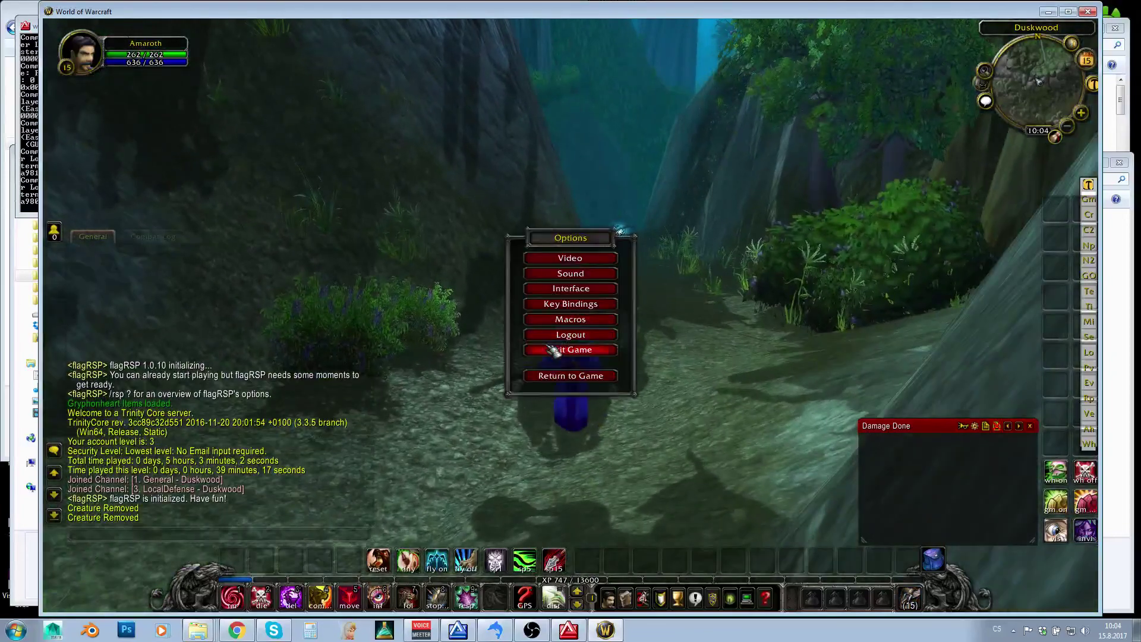
key(Escape)
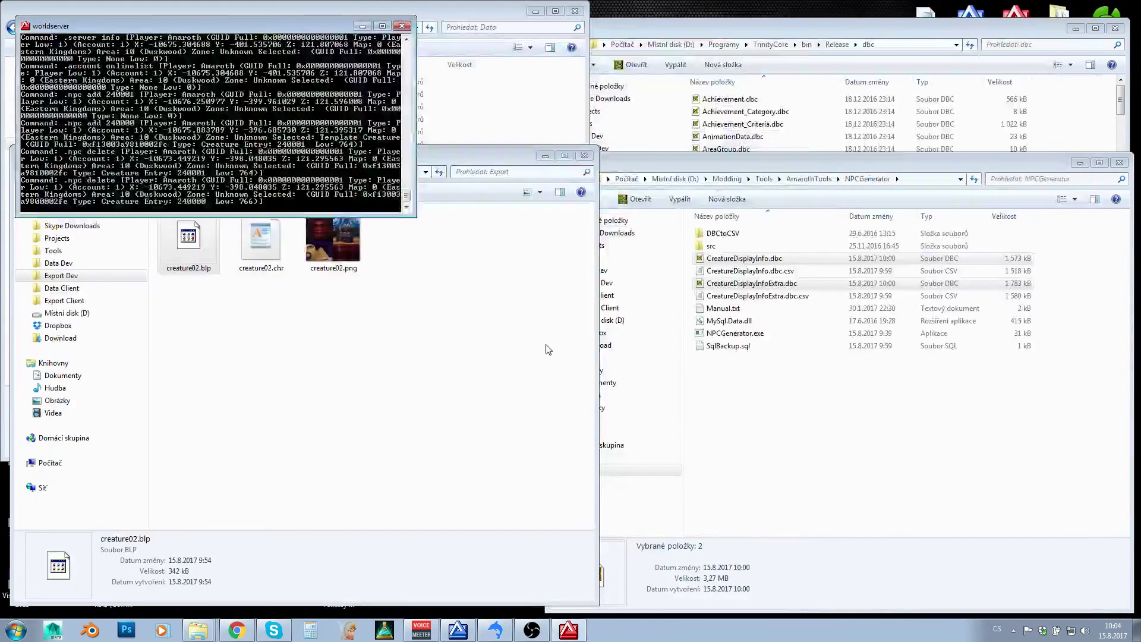
click(548, 349)
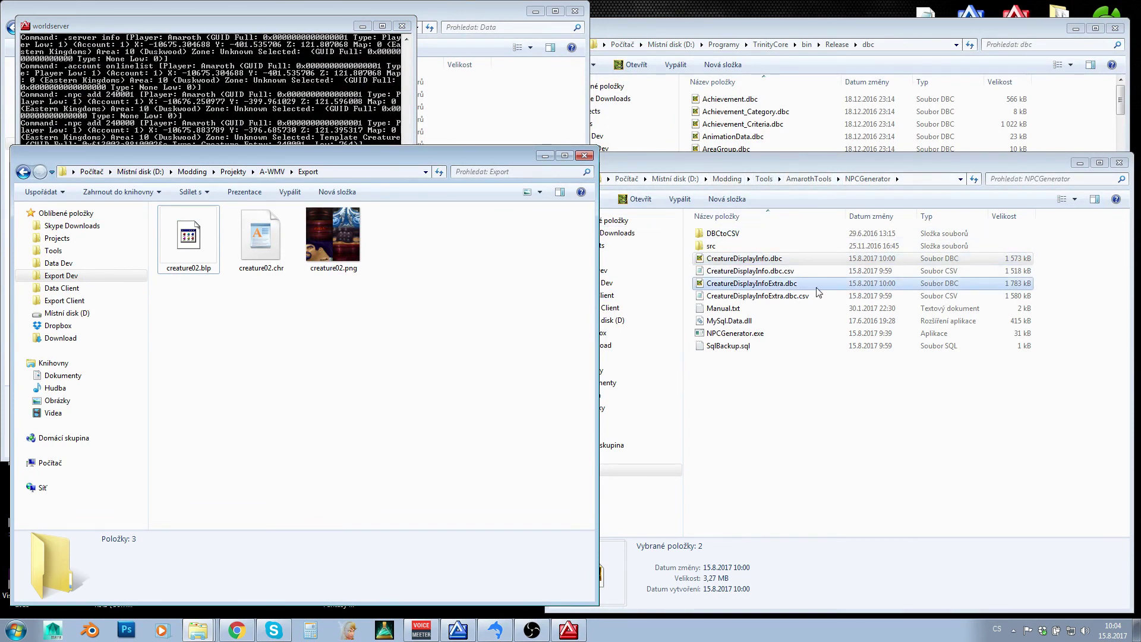
drag(506, 155, 499, 167)
drag(797, 164, 793, 168)
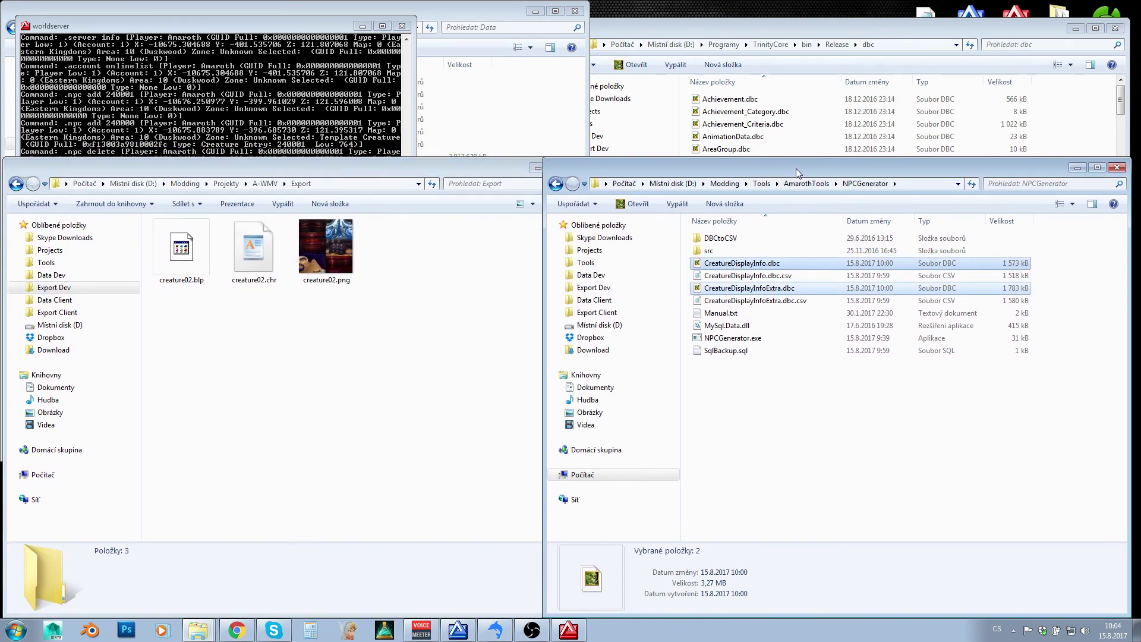